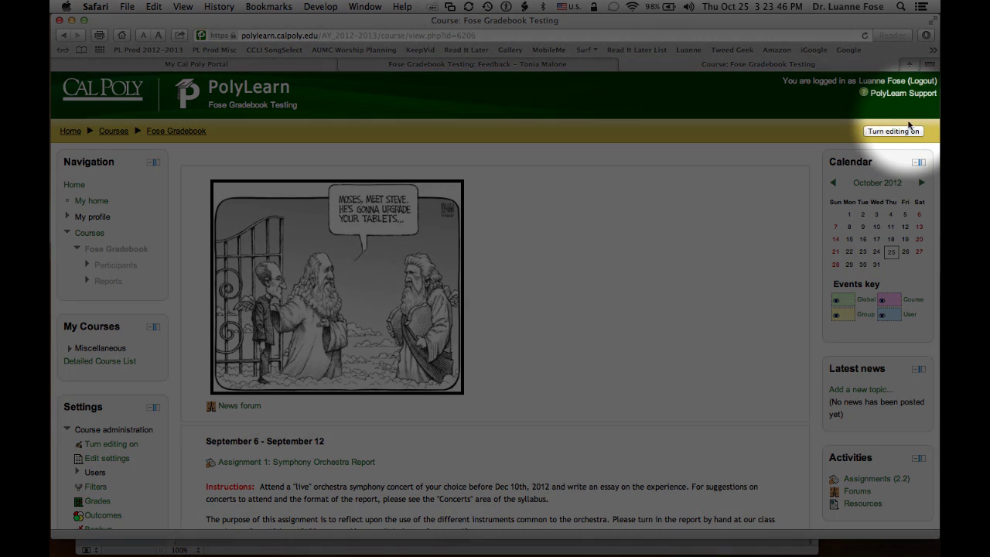
# Turn on course editing and start adding an activity or resource to the September 27 - October 3 section.
pyautogui.click(897, 131)
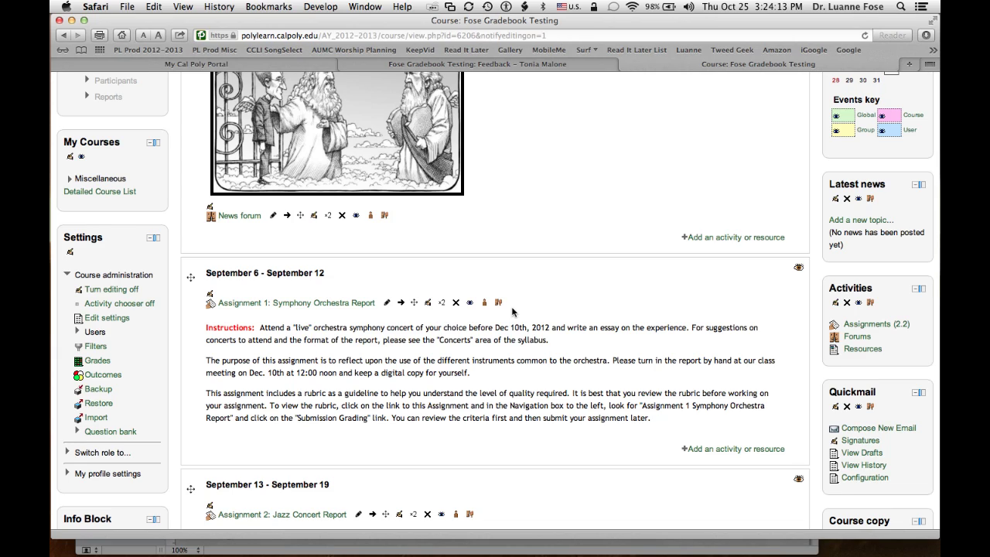
pyautogui.scroll(-5, 512, 310)
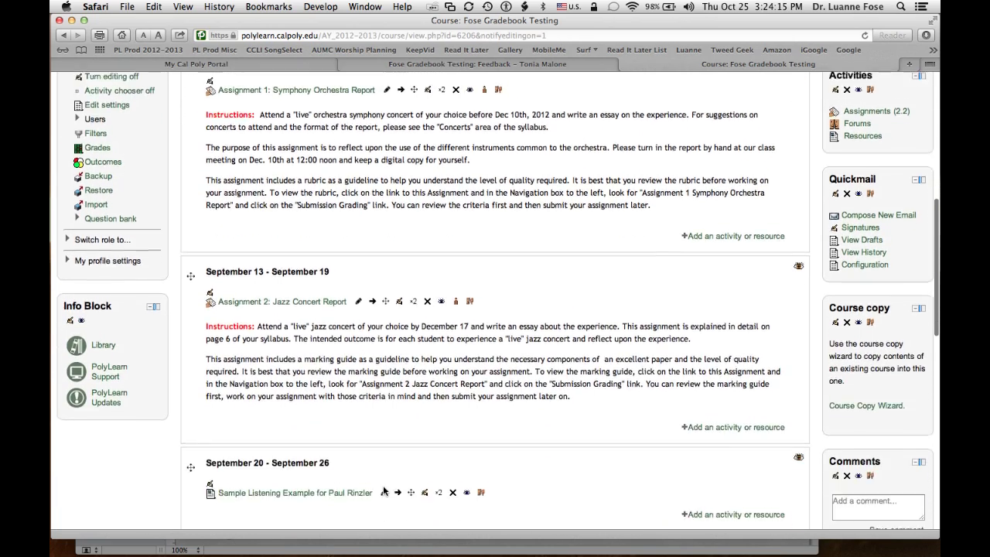
pyautogui.scroll(-2, 384, 492)
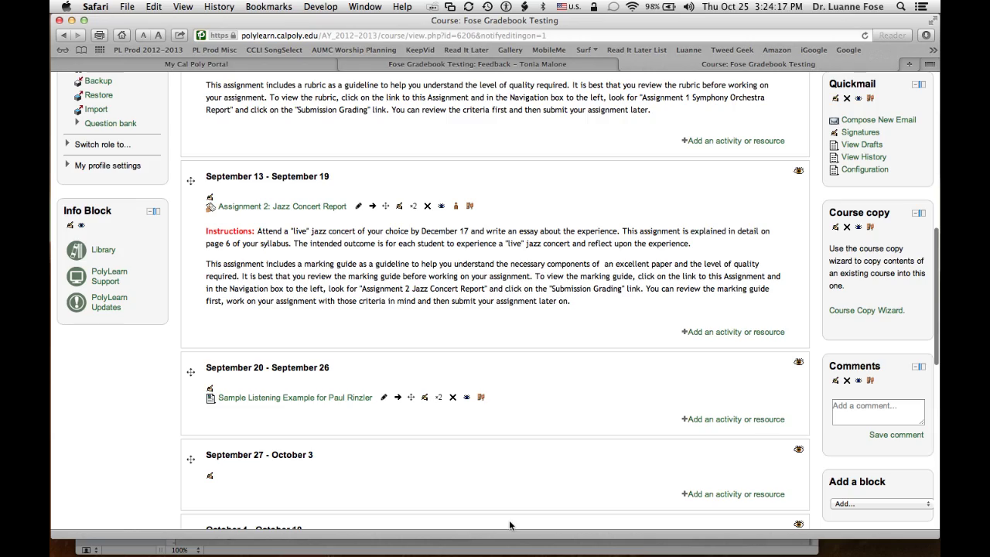
pyautogui.scroll(-3, 511, 523)
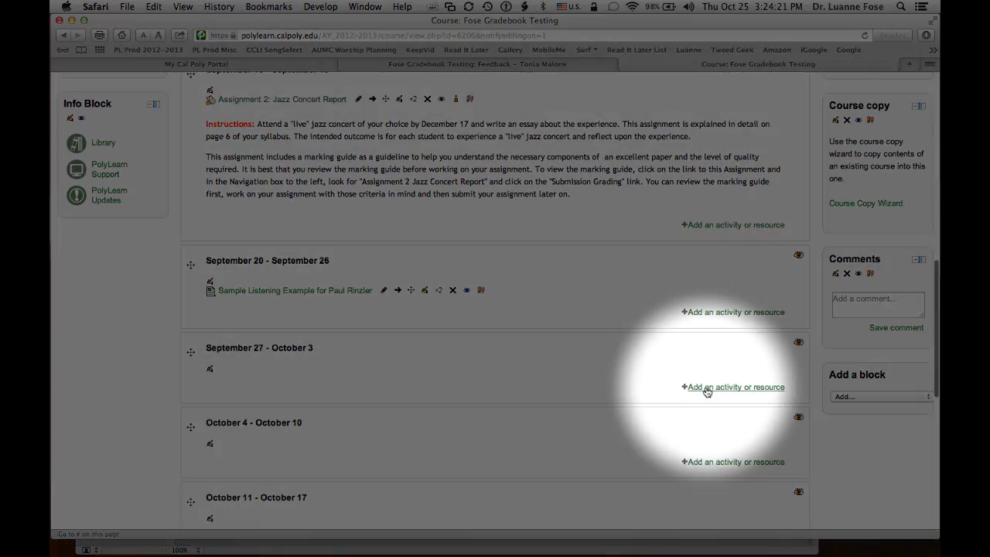
pyautogui.click(706, 388)
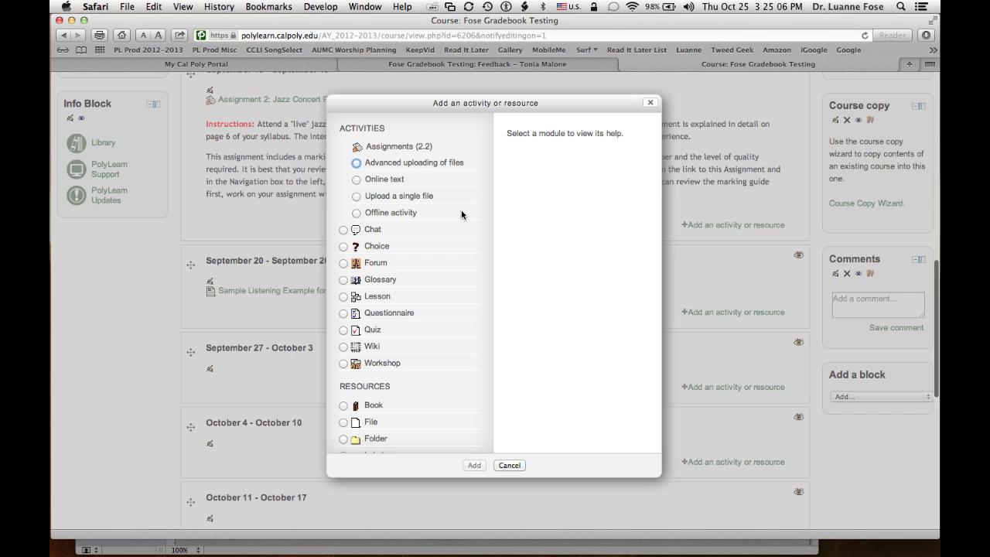
# Read the help for the Online text and Upload a single file assignment types, and add an Offline activity assignment.
pyautogui.click(358, 180)
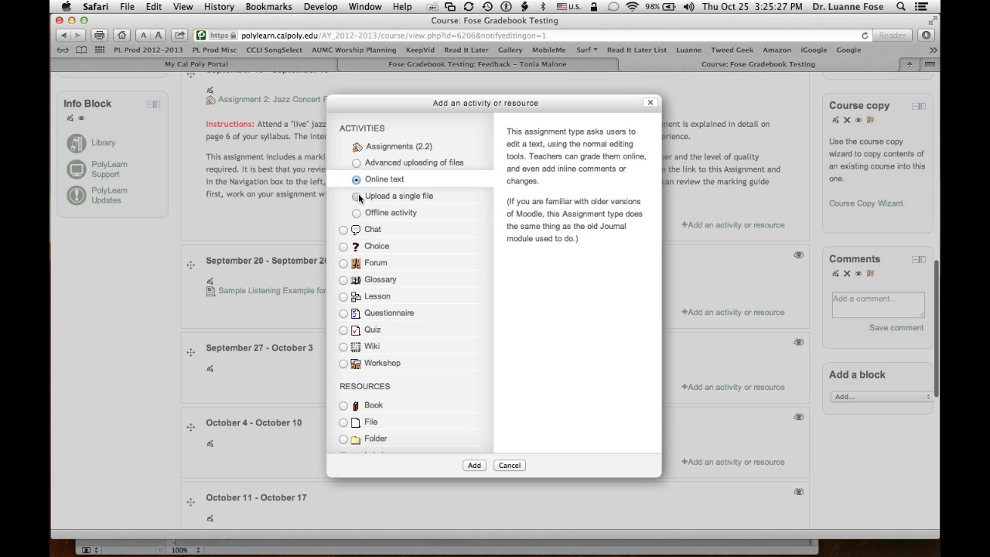
pyautogui.click(358, 198)
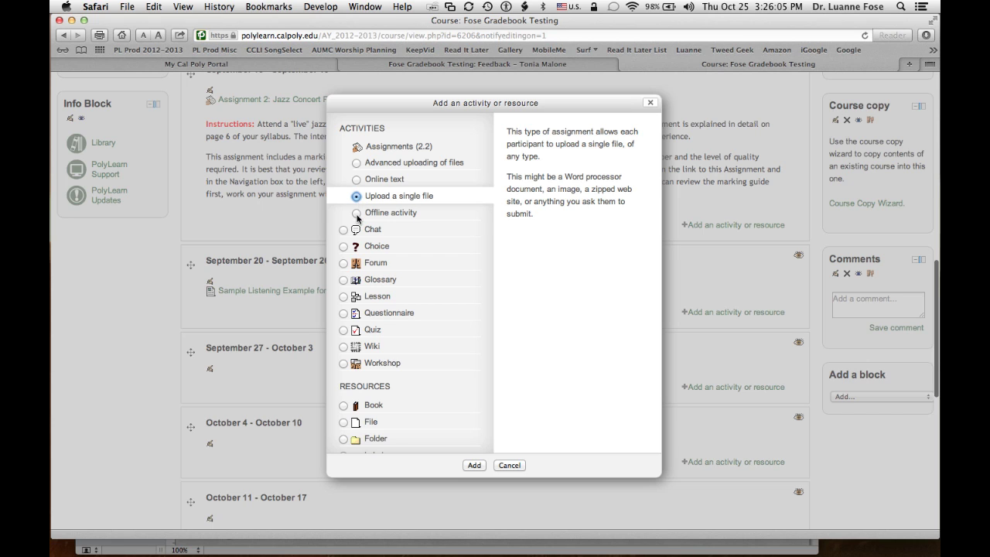
pyautogui.click(356, 213)
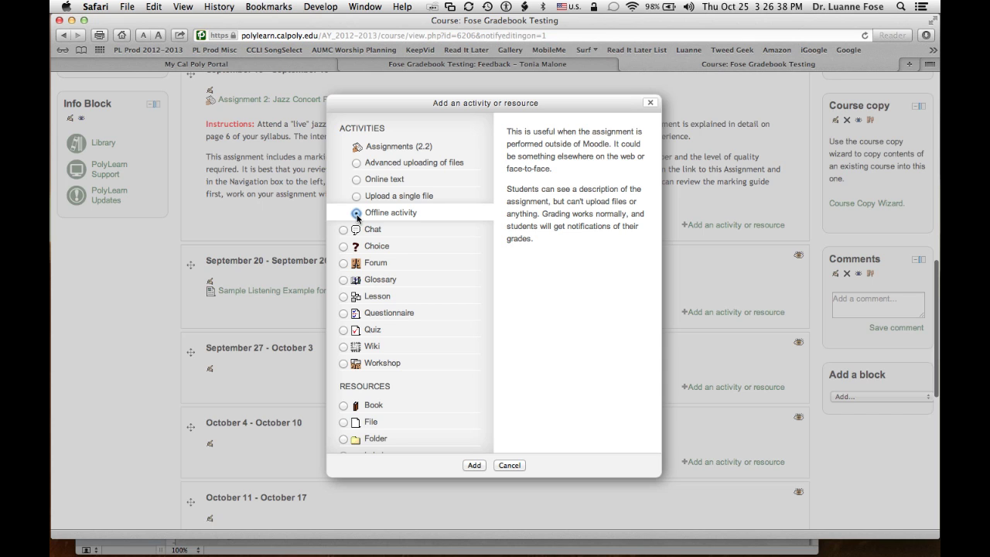
pyautogui.click(471, 467)
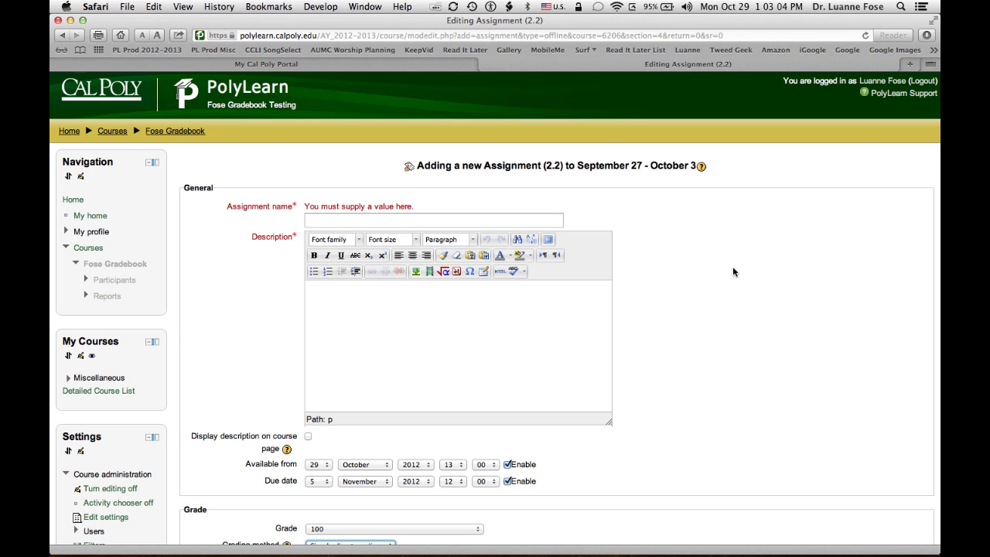
# Name the assignment "Concert Report #3" and enter the description "Instructions: See the syllabus.", displayed on the course page.
pyautogui.click(331, 222)
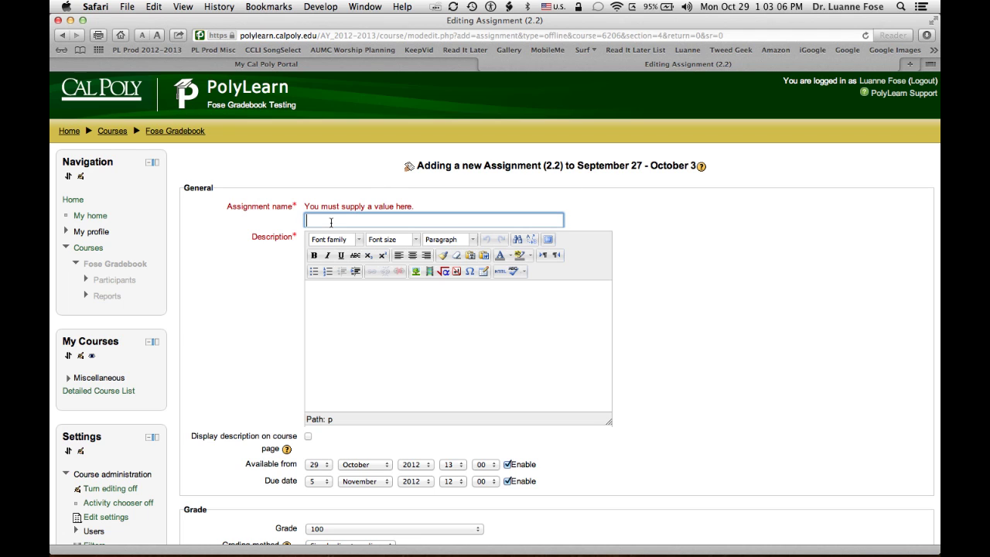
pyautogui.write('Concert Report #3')
pyautogui.click(316, 290)
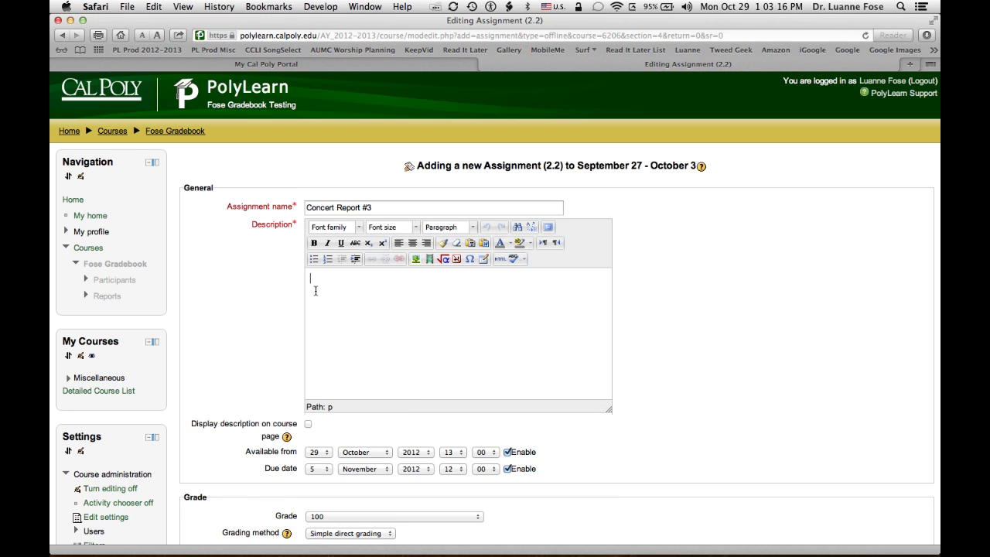
pyautogui.write('Instructi')
pyautogui.write('ons:')
pyautogui.write('Ss')
pyautogui.write('ee the s')
pyautogui.write('yllabus')
pyautogui.write('.')
pyautogui.click(307, 424)
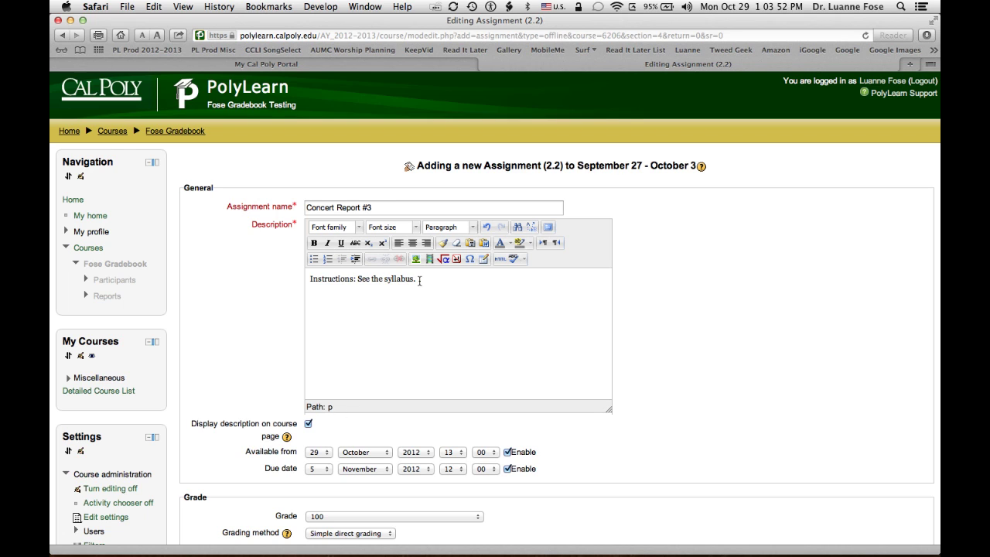
# Change the font of the whole description text to Trebuchet.
pyautogui.moveTo(419, 280); pyautogui.dragTo(305, 274)
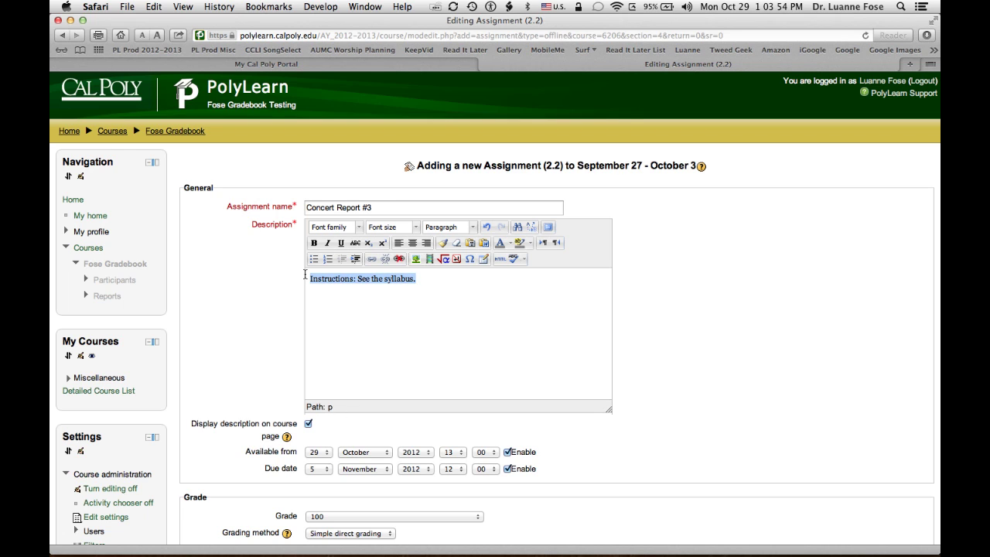
pyautogui.click(358, 224)
pyautogui.click(331, 253)
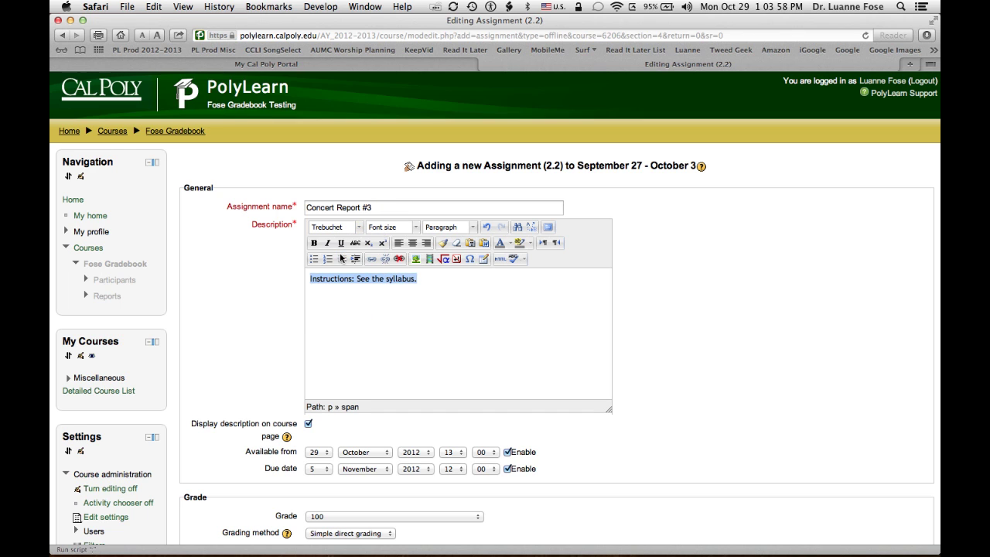
pyautogui.scroll(-1, 468, 343)
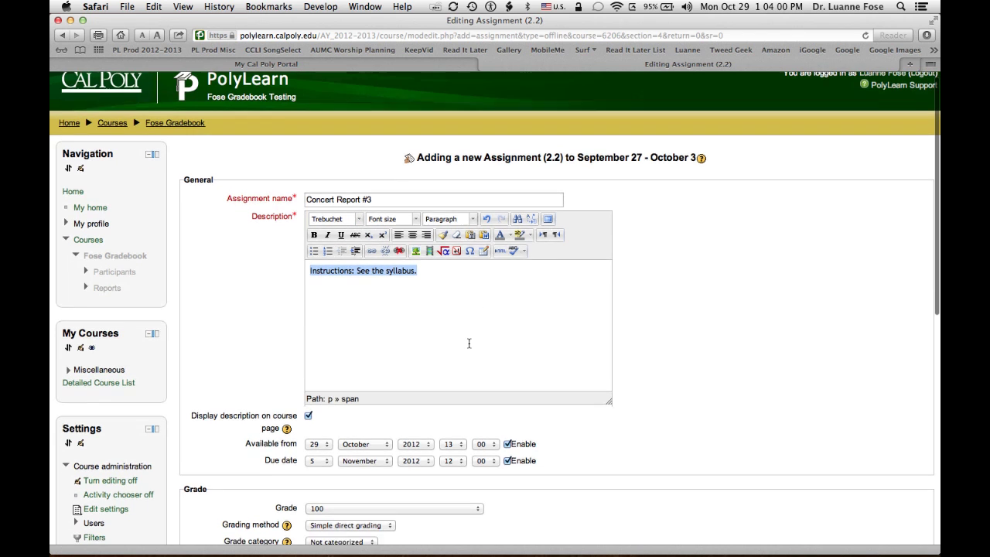
pyautogui.click(469, 343)
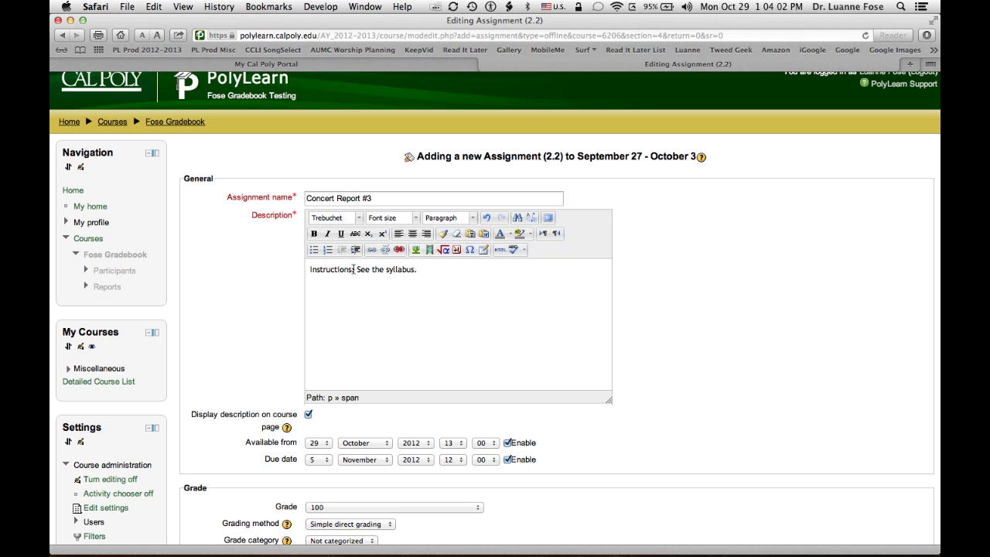
# Make the word "Instructions:" in the description bold.
pyautogui.moveTo(355, 269); pyautogui.dragTo(295, 271)
pyautogui.click(313, 233)
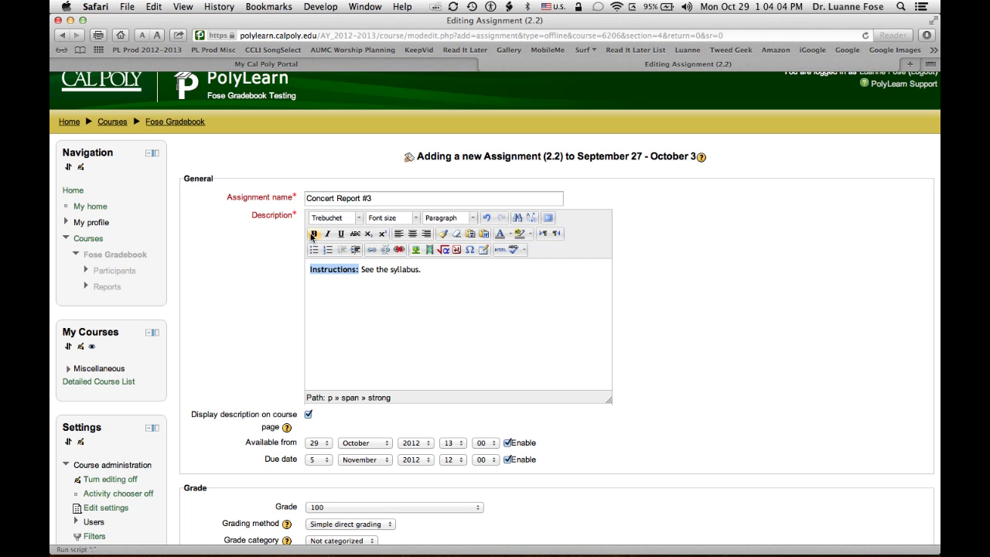
pyautogui.click(408, 295)
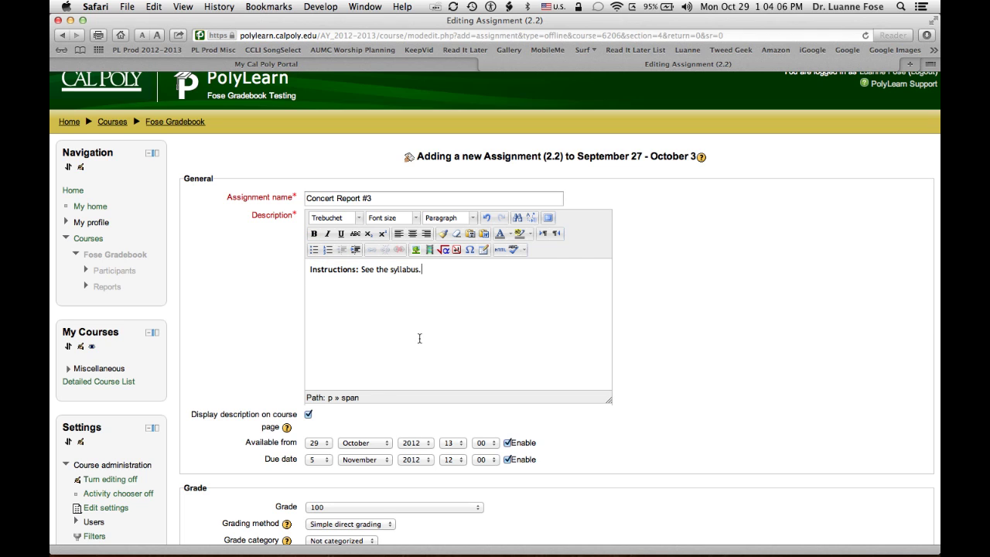
# Set the hour of the assignment's Available from time to 09.
pyautogui.scroll(-3, 398, 383)
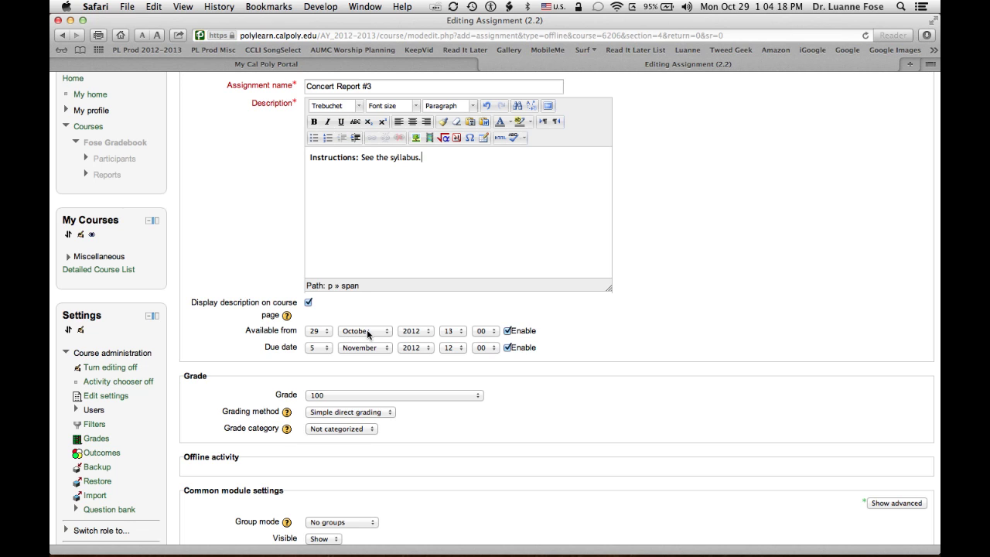
pyautogui.click(453, 330)
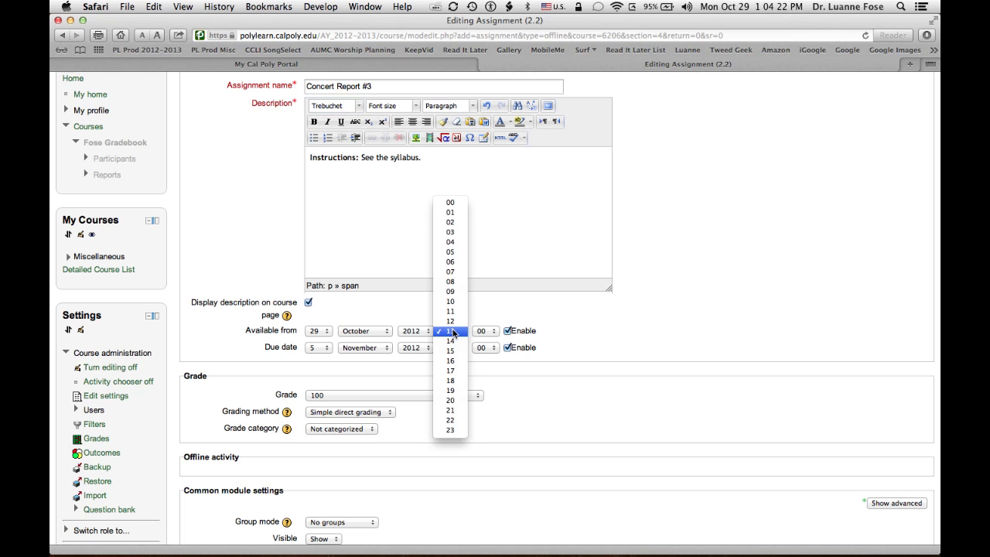
pyautogui.click(442, 290)
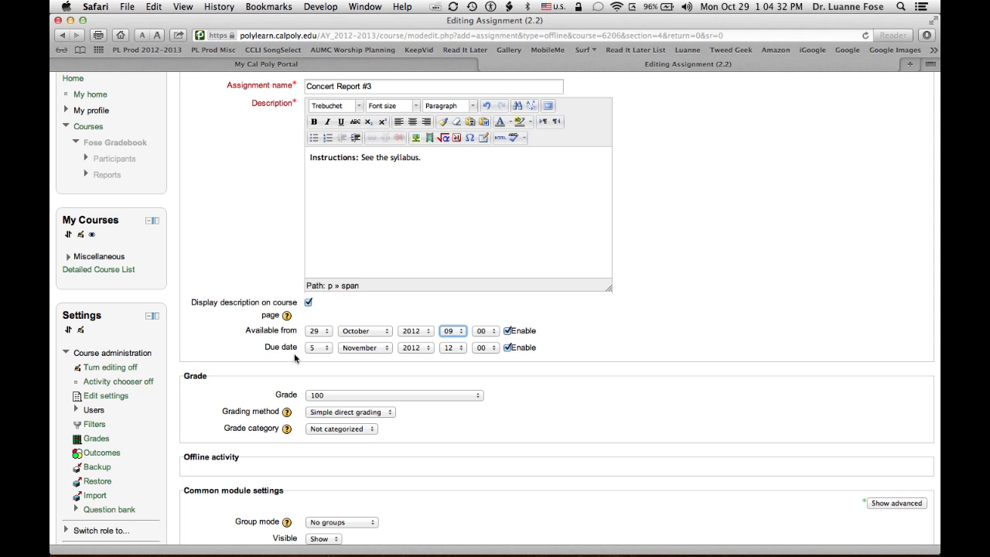
# Set the assignment's due date to 2 December.
pyautogui.click(319, 347)
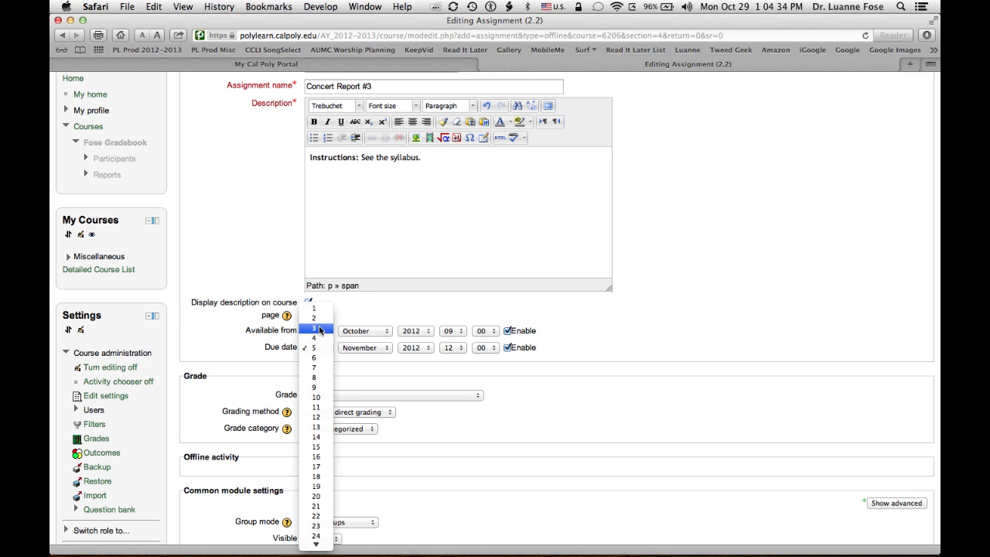
pyautogui.click(318, 317)
pyautogui.click(346, 348)
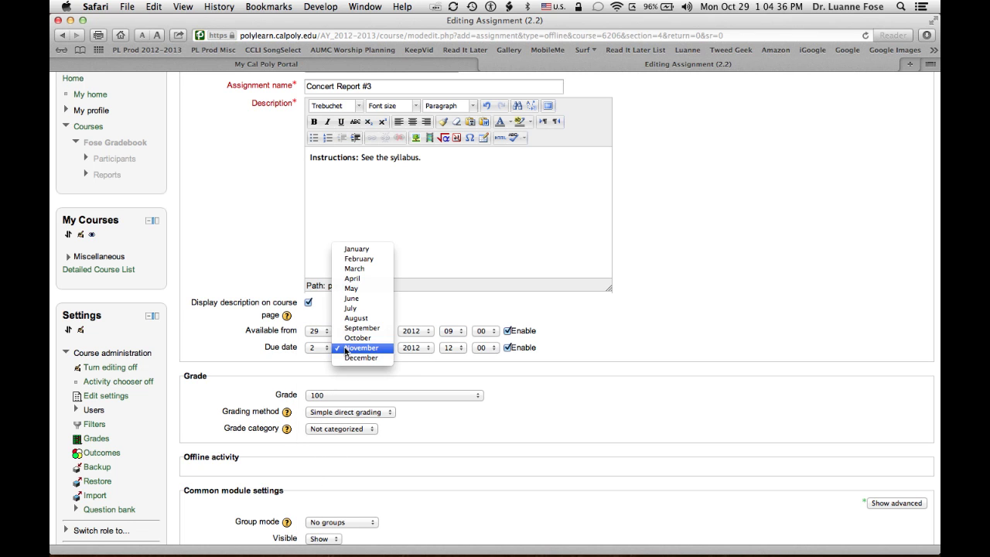
pyautogui.click(350, 356)
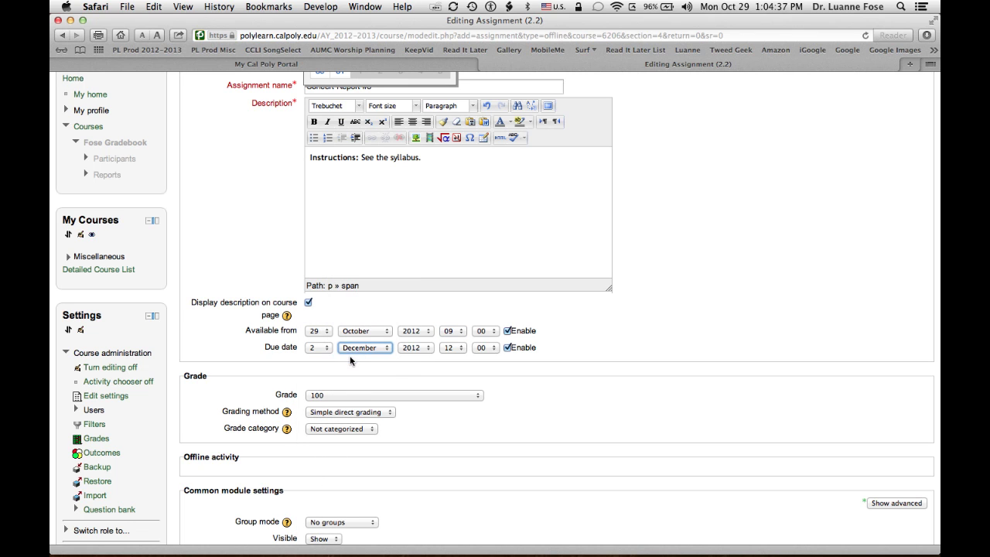
# Set the assignment's due time to 23:55.
pyautogui.click(449, 348)
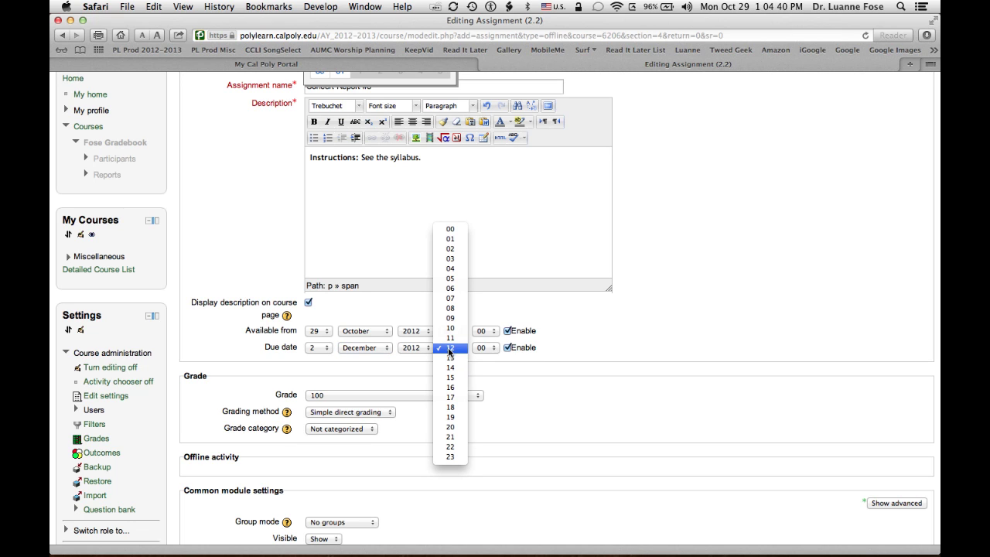
pyautogui.click(447, 339)
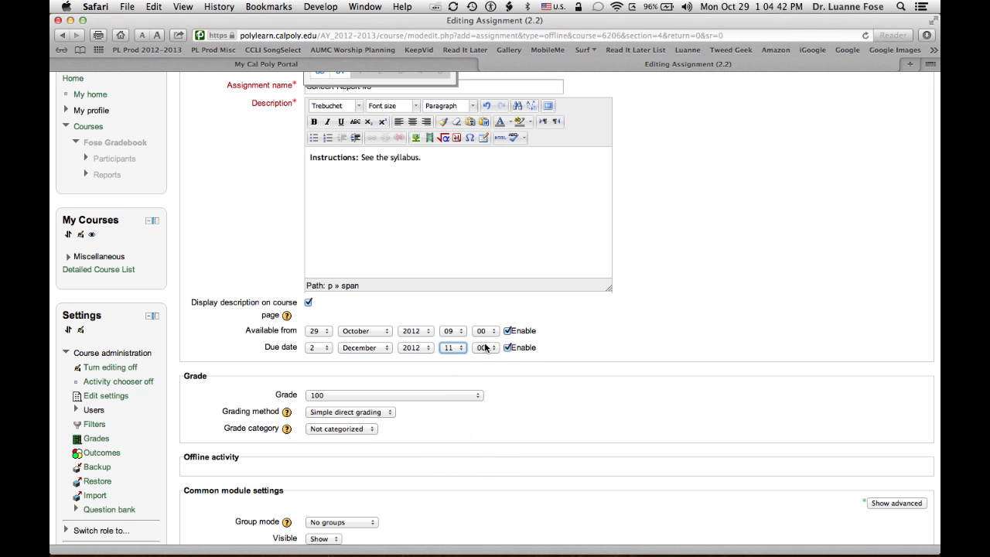
pyautogui.click(487, 347)
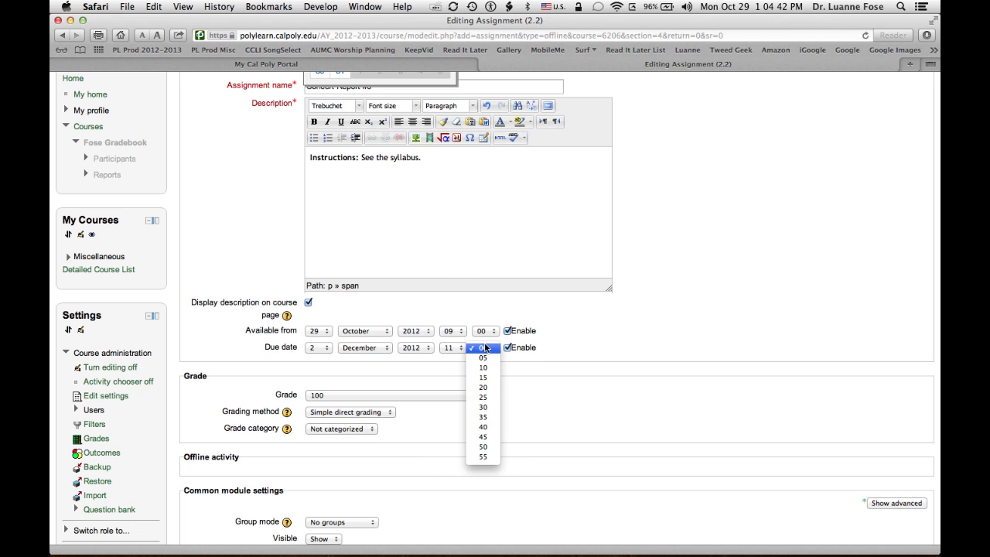
pyautogui.click(485, 456)
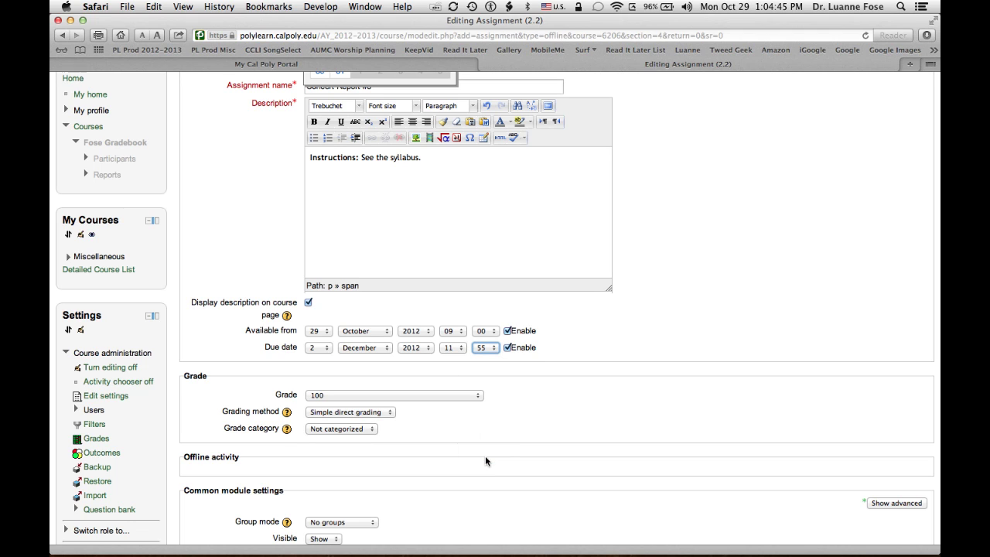
pyautogui.click(454, 348)
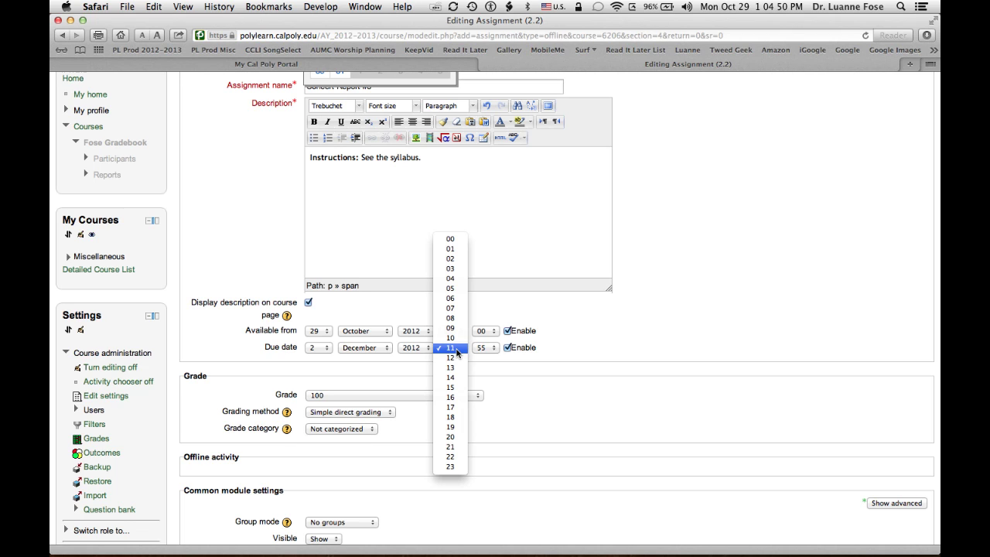
pyautogui.click(450, 467)
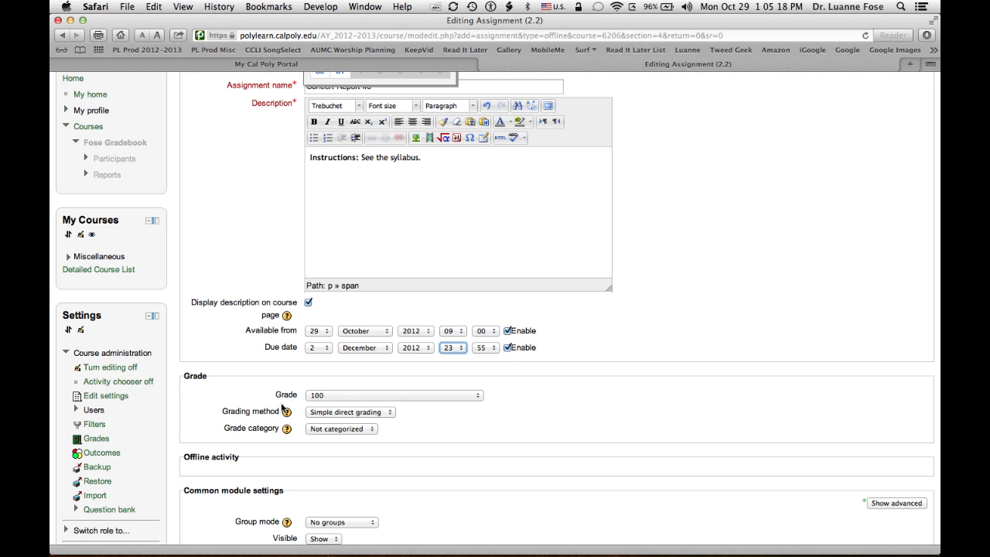
# Set the assignment's maximum grade to 50 points.
pyautogui.scroll(-2, 282, 408)
pyautogui.scroll(-5, 281, 407)
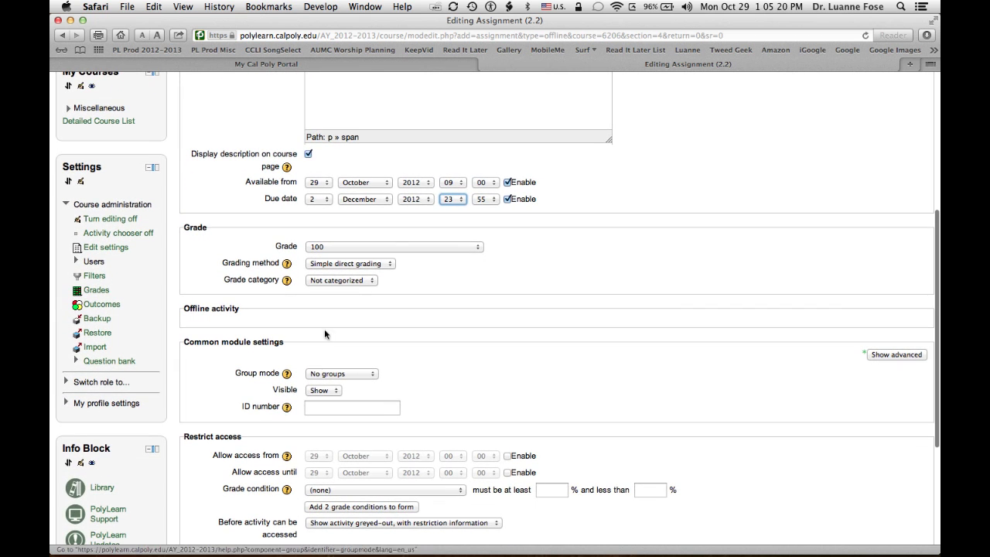
pyautogui.click(438, 246)
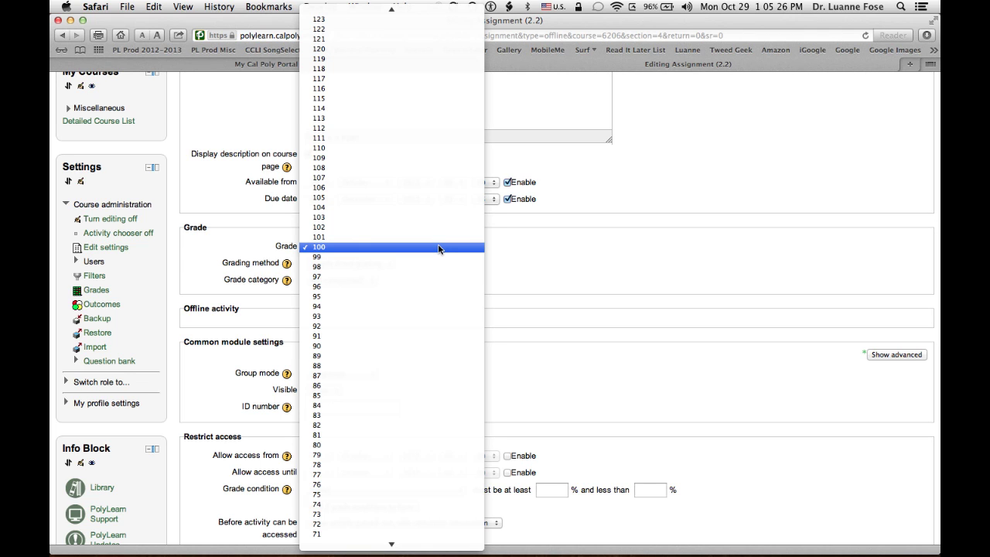
pyautogui.moveTo(392, 6)
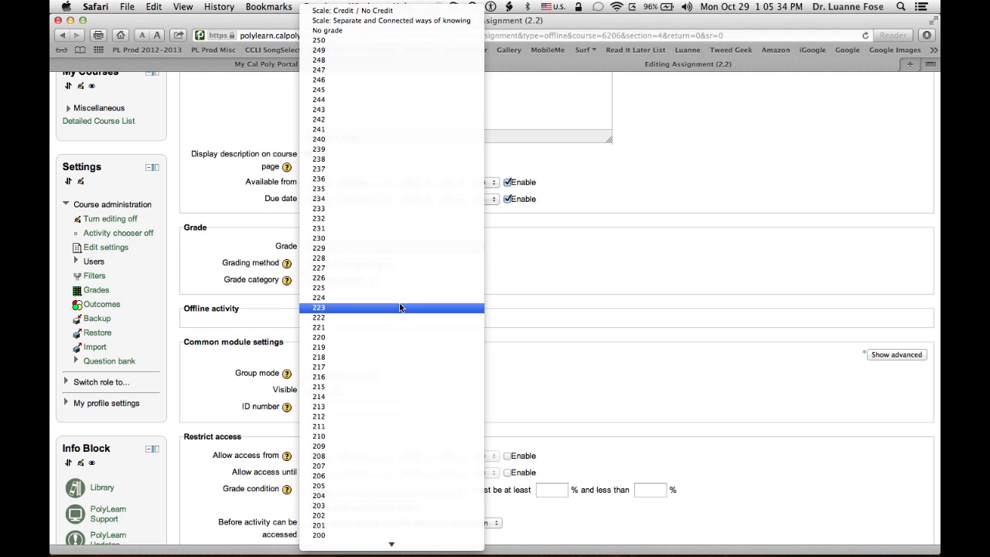
pyautogui.moveTo(436, 555)
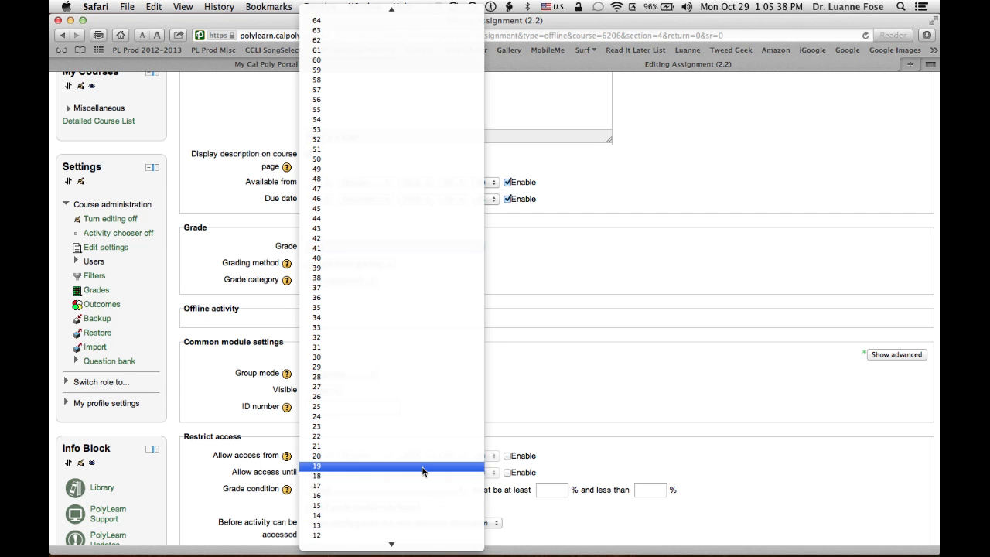
pyautogui.click(326, 159)
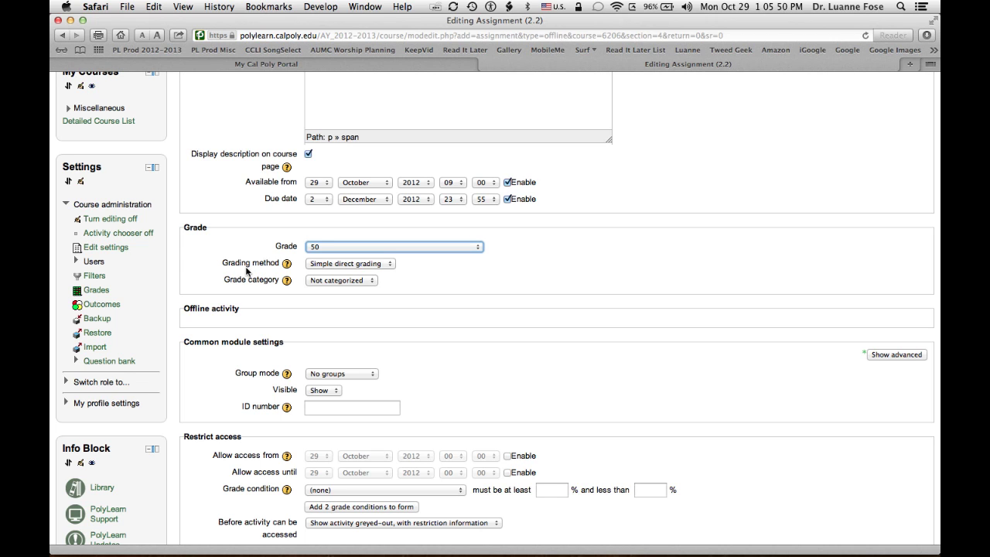
# Set the assignment's grading method to Rubric and keep the grade category as Not categorized.
pyautogui.click(377, 267)
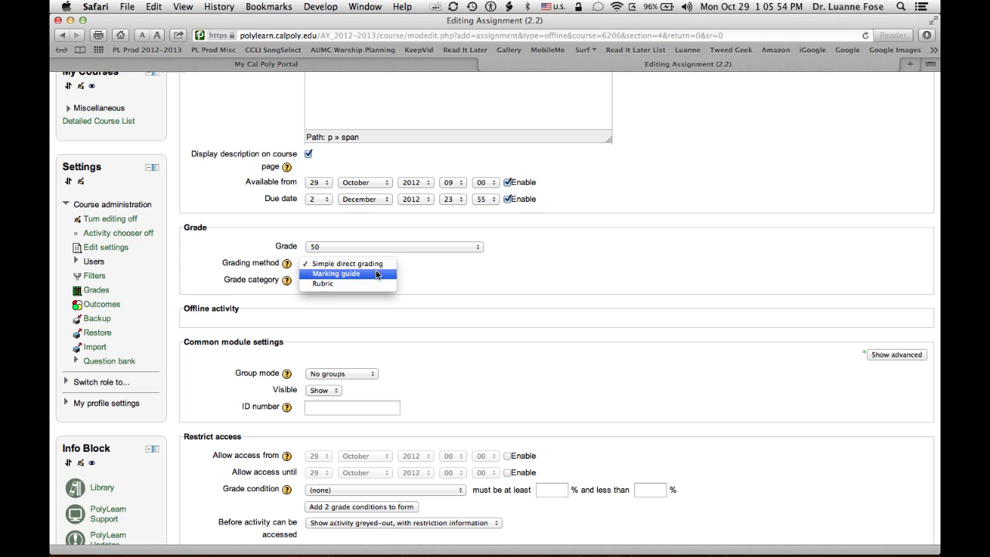
pyautogui.click(375, 284)
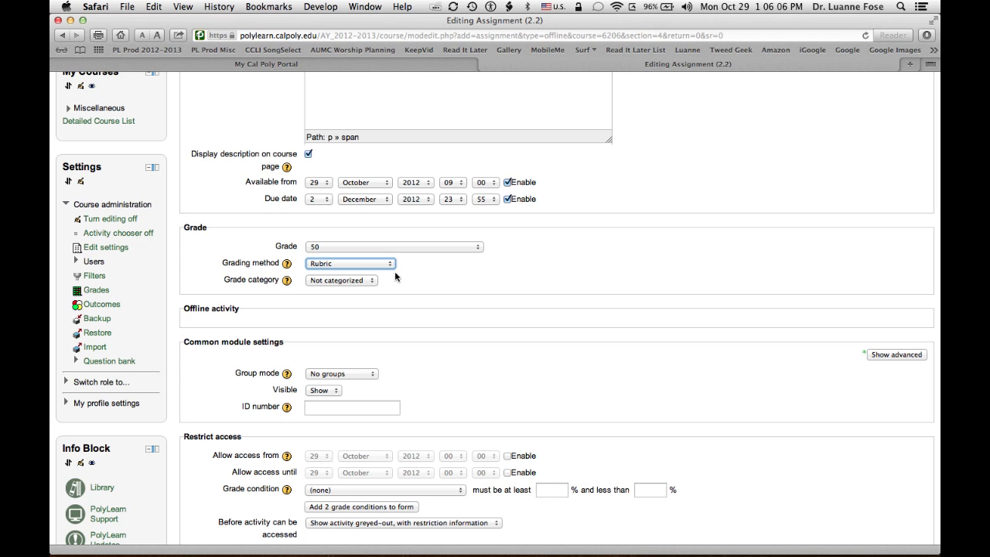
pyautogui.press('Tab')
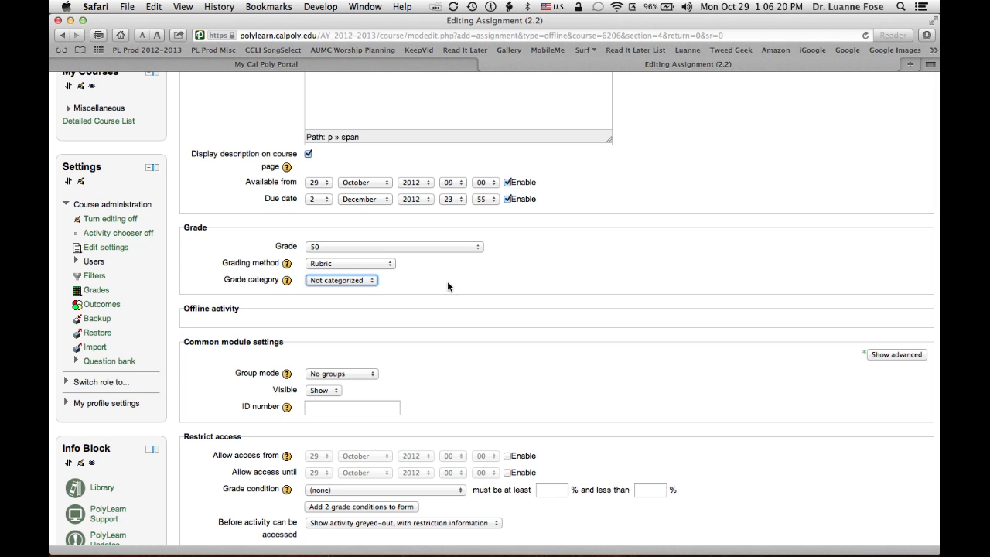
pyautogui.click(365, 284)
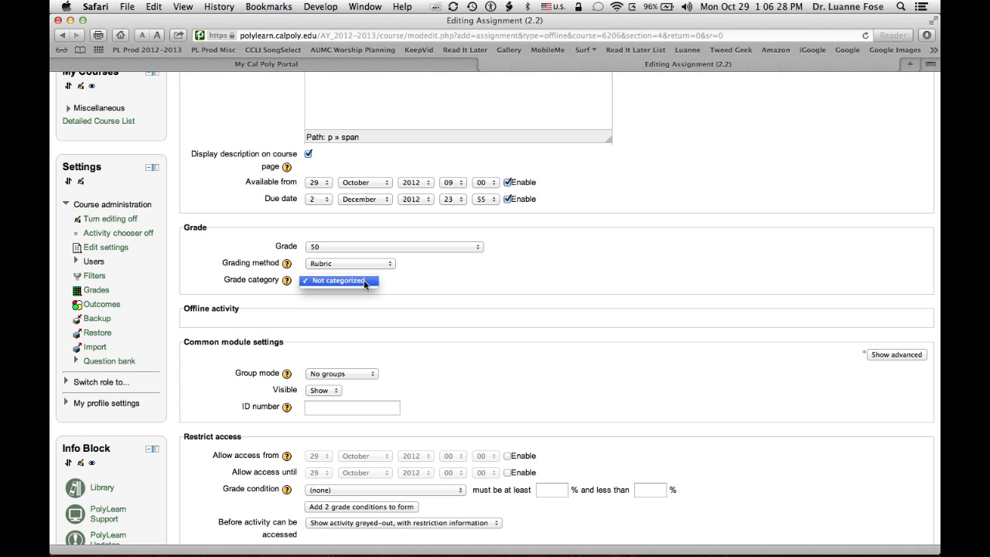
pyautogui.click(365, 285)
# Save the assignment and display it, leaving the common module and restrict access settings at their defaults.
pyautogui.scroll(-1, 370, 342)
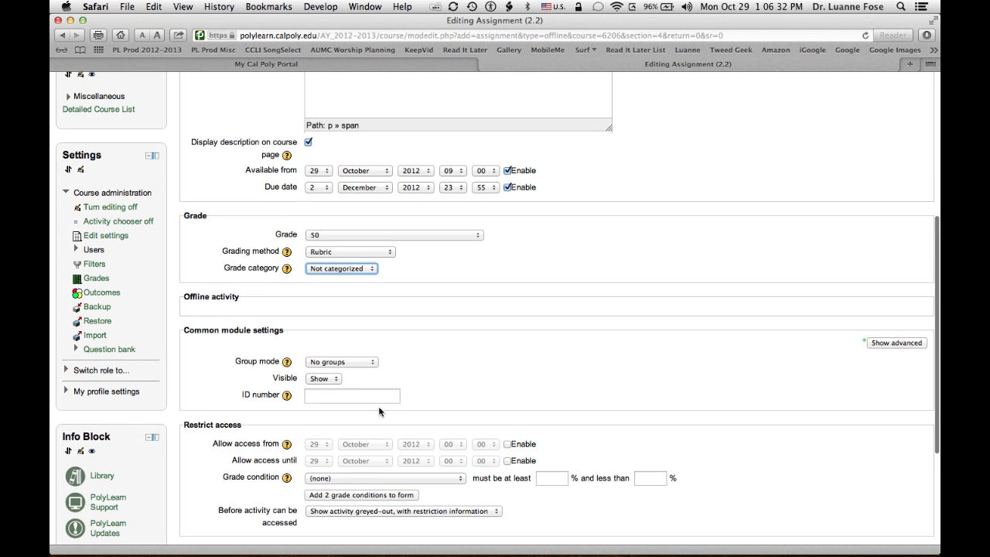
pyautogui.scroll(-5, 380, 411)
pyautogui.scroll(-3, 379, 411)
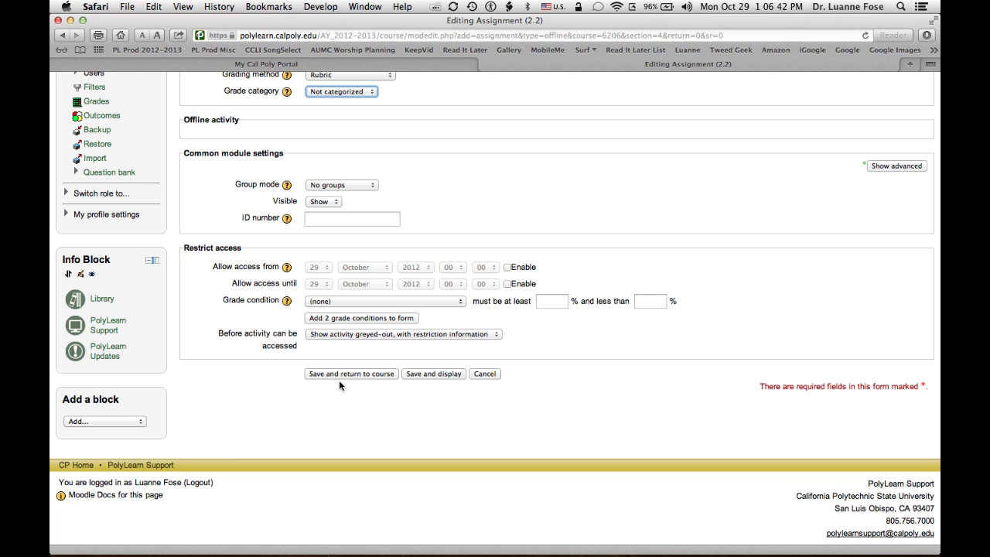
pyautogui.click(443, 373)
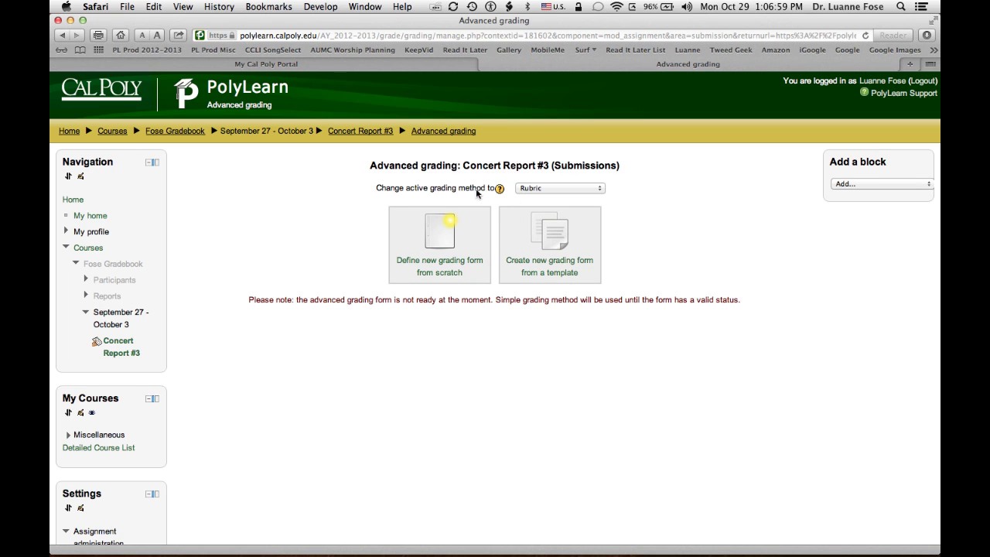
# Keep Rubric as the active grading method and start defining a new grading form from scratch.
pyautogui.click(532, 189)
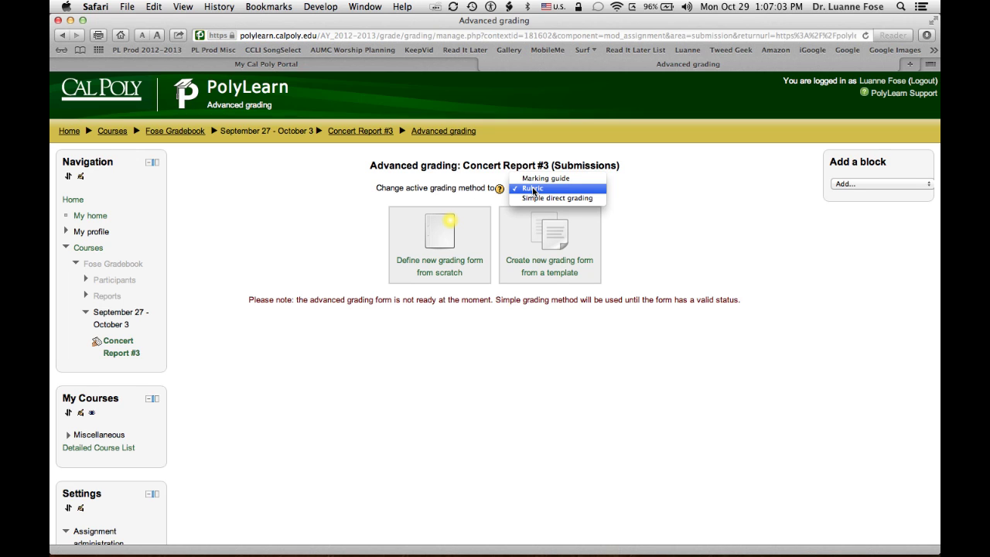
pyautogui.click(533, 191)
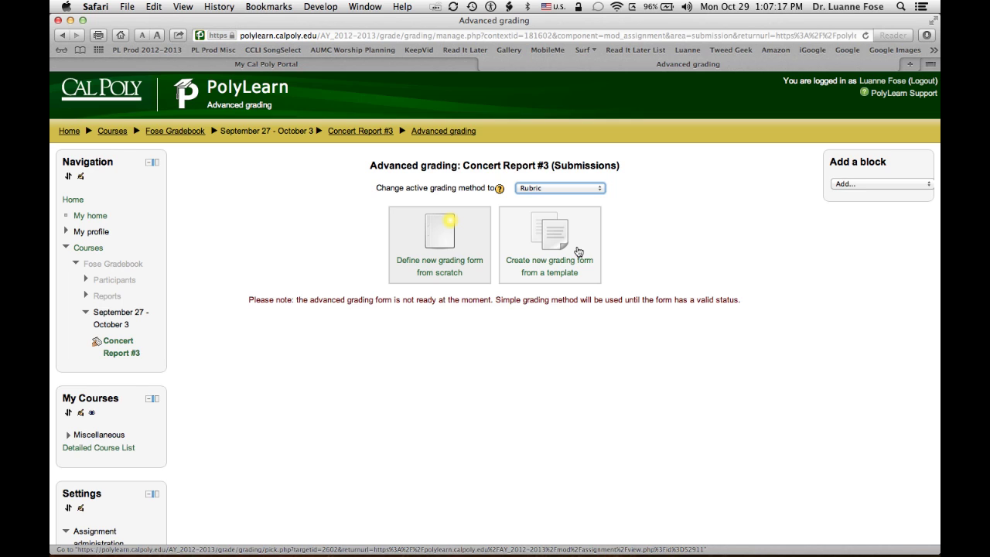
pyautogui.click(429, 252)
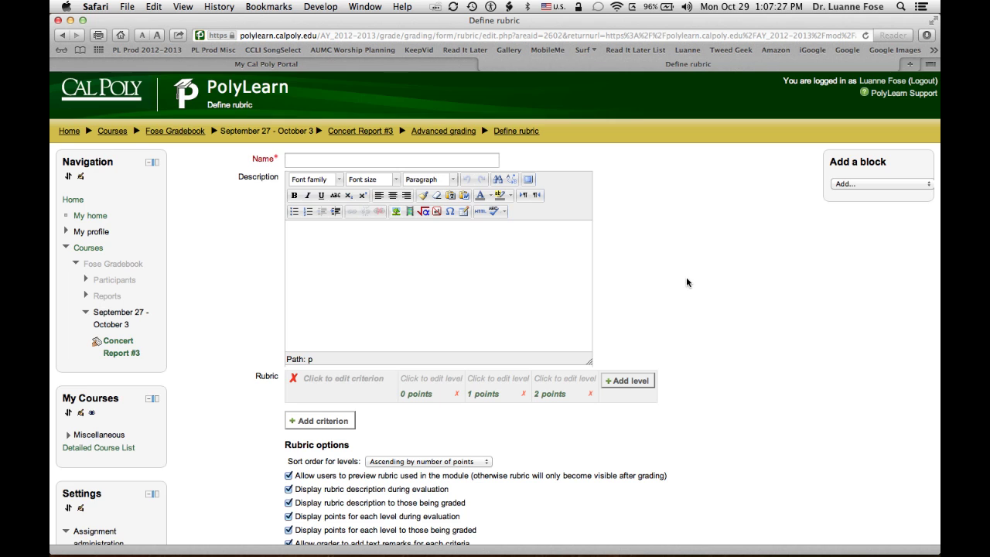
# Name the rubric "Concert Report #3 Rubric" and describe it as "This rubric is to help you determine the qualities of an excellent concert report.".
pyautogui.scroll(-5, 686, 279)
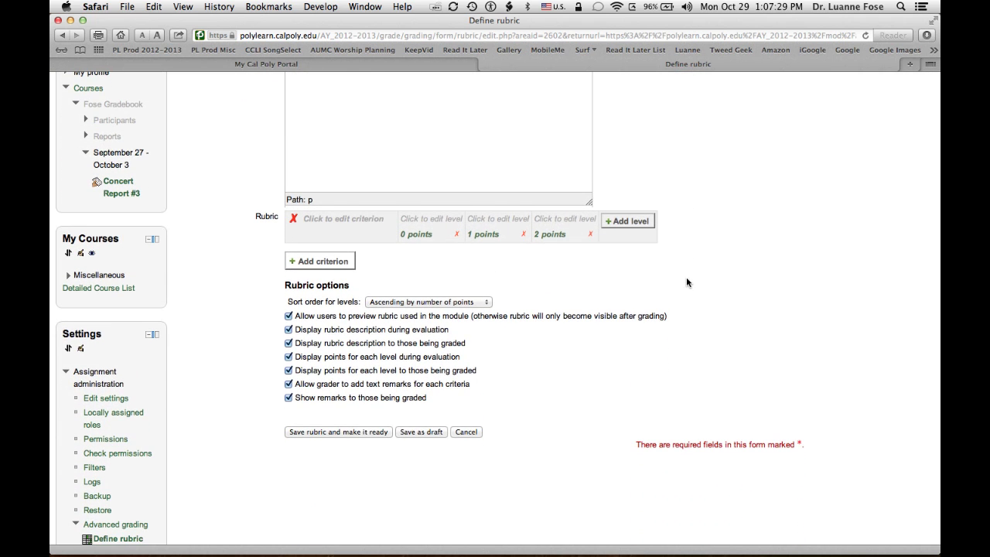
pyautogui.scroll(5, 686, 280)
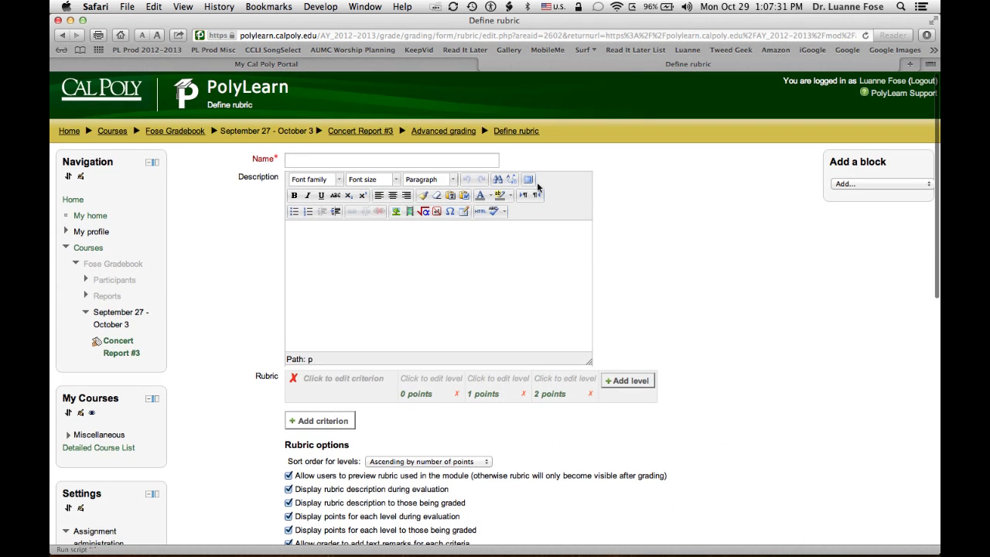
pyautogui.click(319, 159)
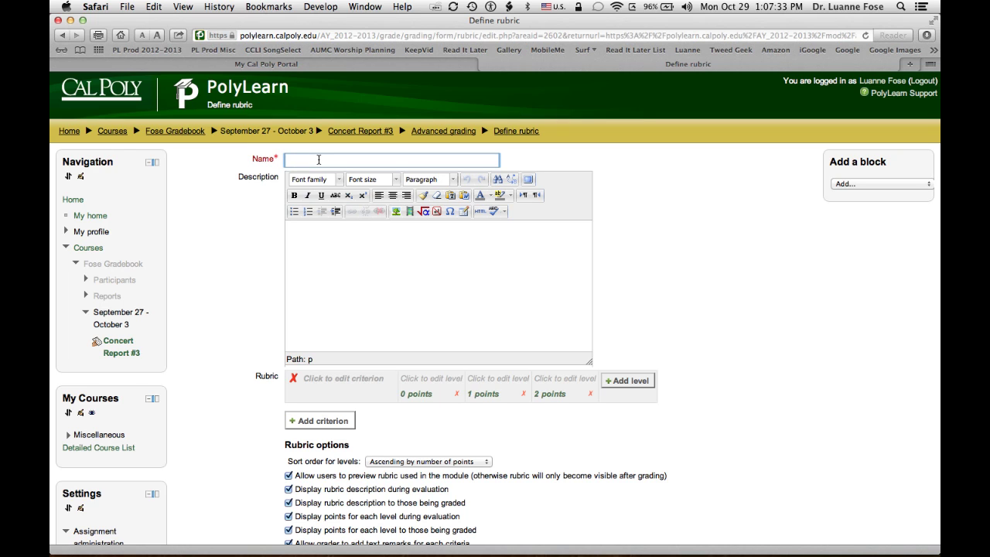
pyautogui.write('Concert Report #3 Rubric')
pyautogui.click(298, 232)
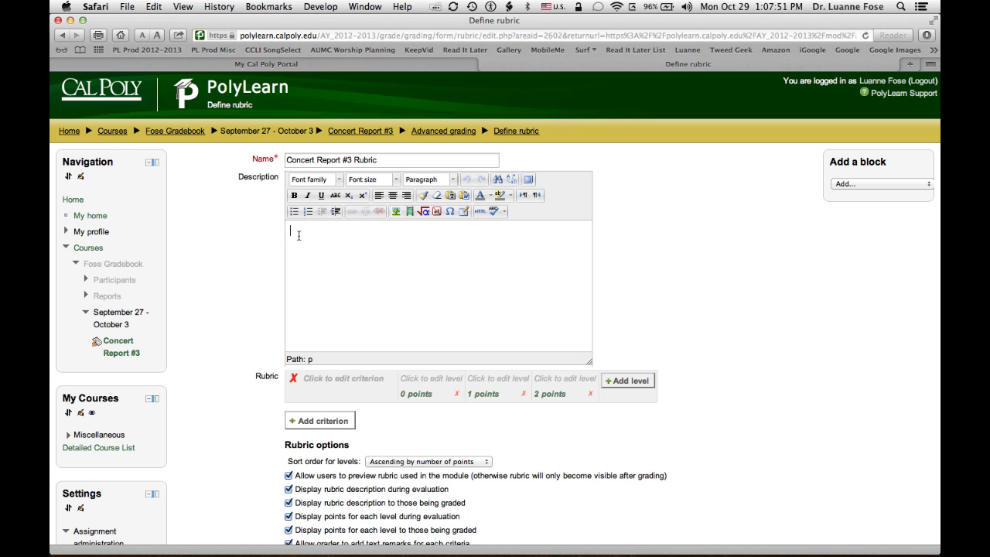
pyautogui.write('This rubric is to help you determine the qualities of an excellent concert report.')
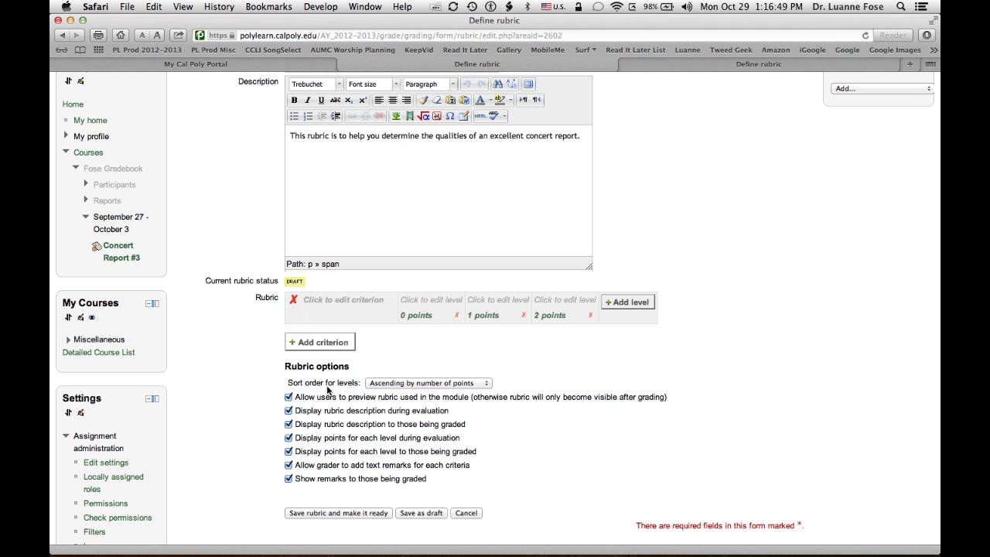
# Set the rubric's level sort order to Descending by number of points and save the rubric as a draft.
pyautogui.click(425, 383)
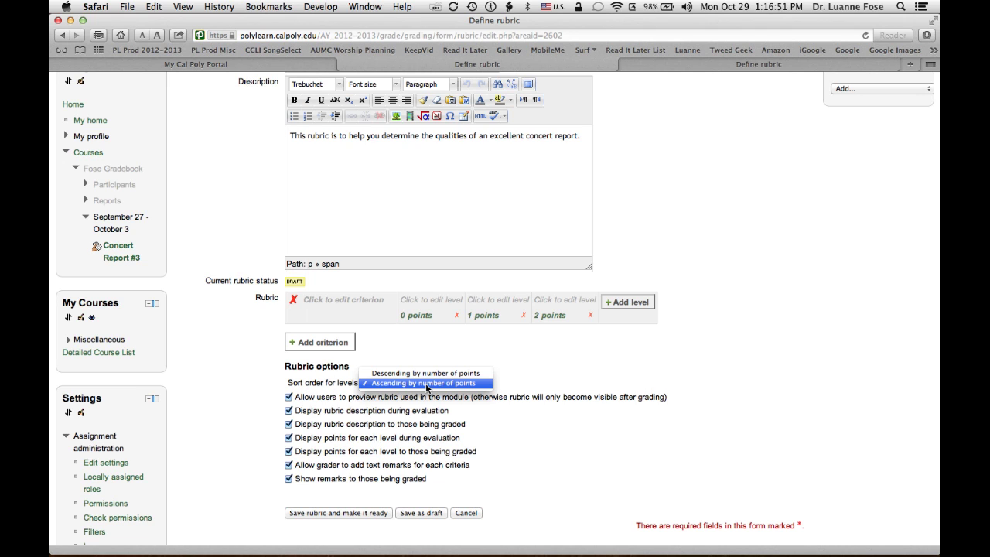
pyautogui.click(418, 373)
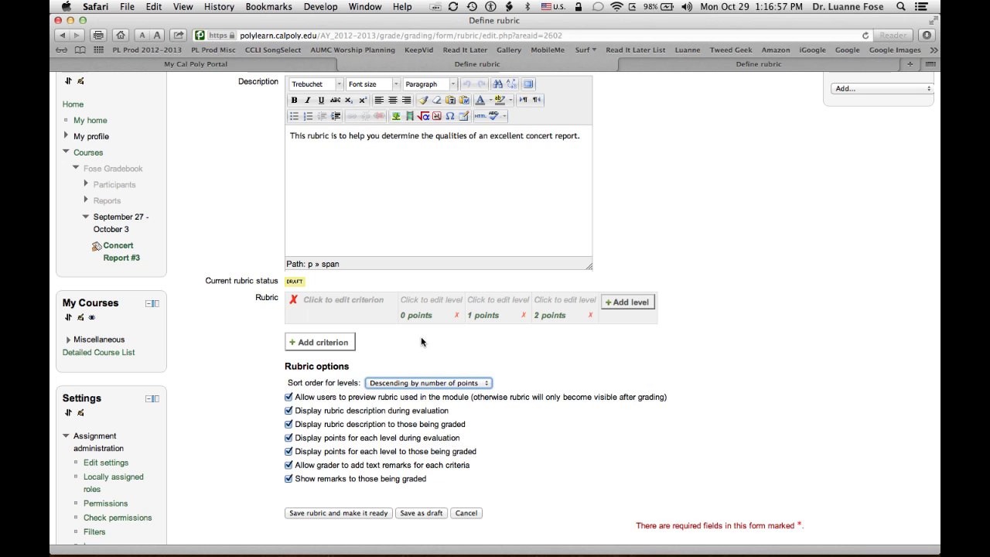
pyautogui.click(413, 516)
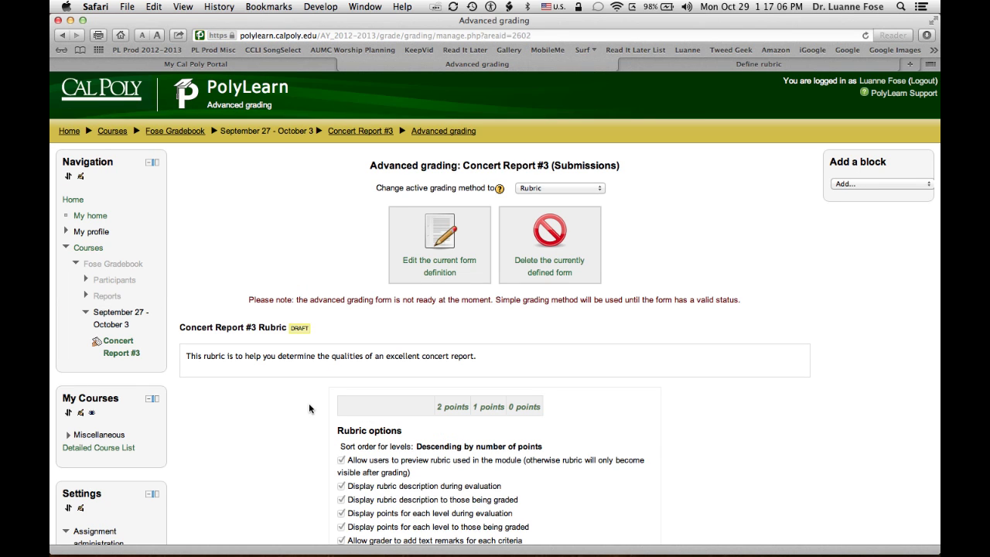
# Reopen the draft rubric's form definition for editing and review the form and the assignment's advanced grading settings.
pyautogui.click(438, 263)
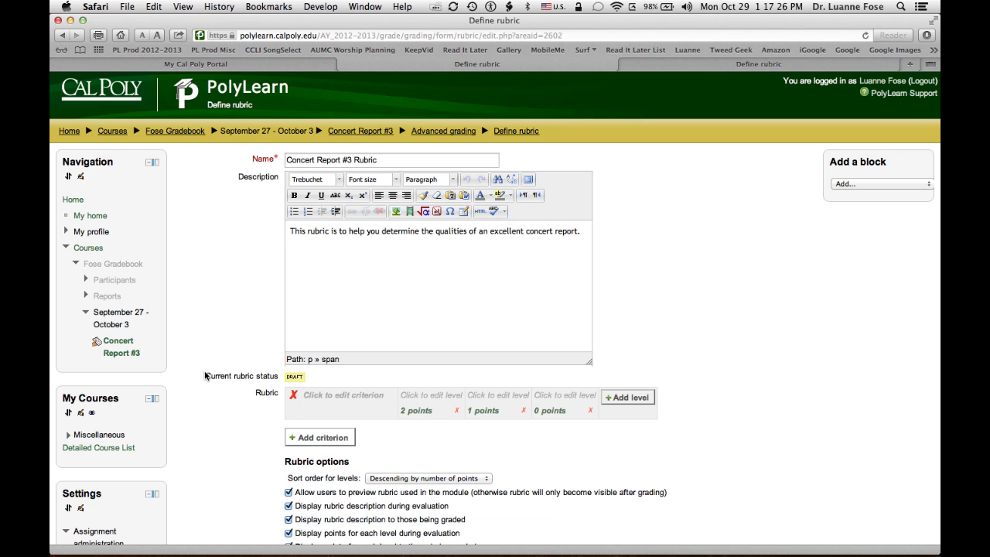
pyautogui.scroll(-3, 205, 375)
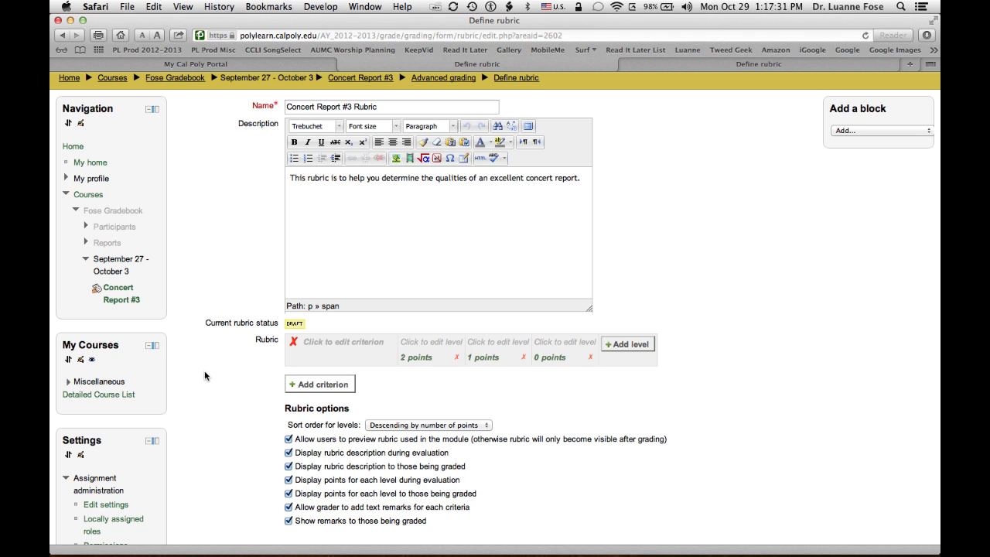
pyautogui.scroll(-6, 204, 376)
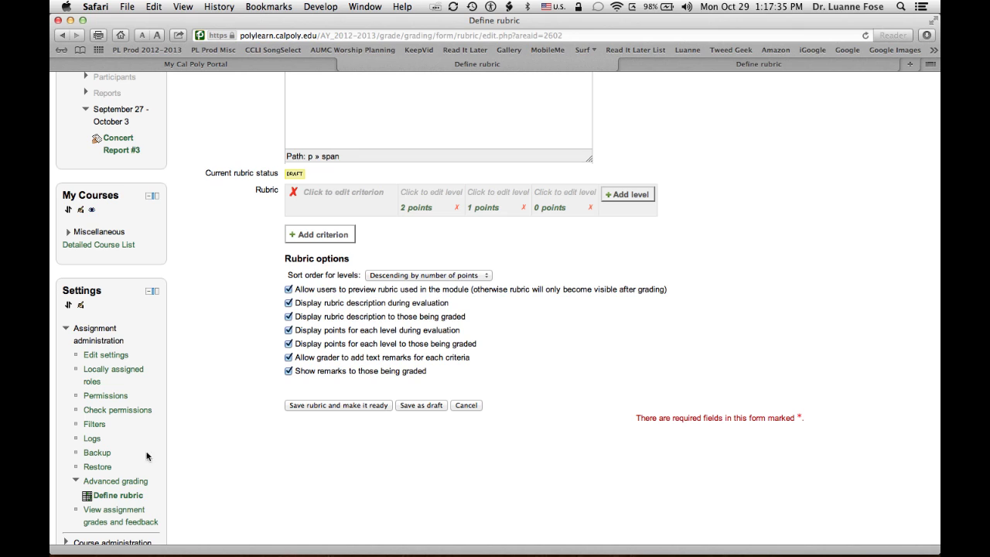
pyautogui.click(78, 480)
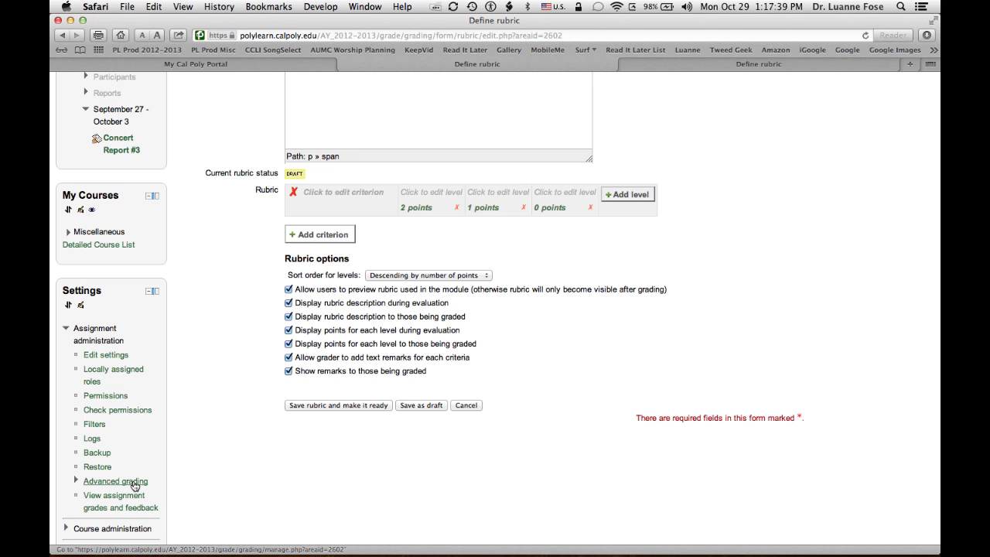
pyautogui.click(76, 482)
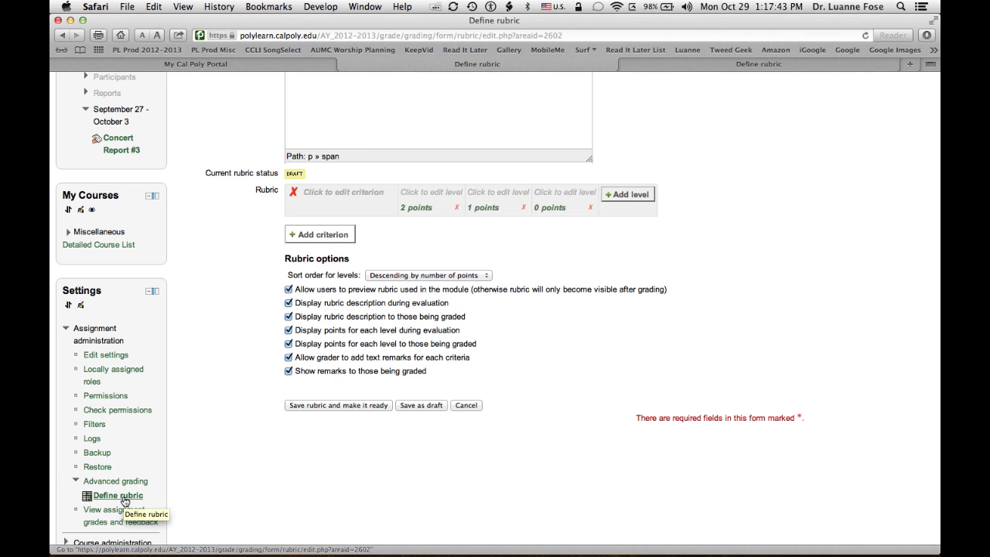
pyautogui.scroll(5, 197, 502)
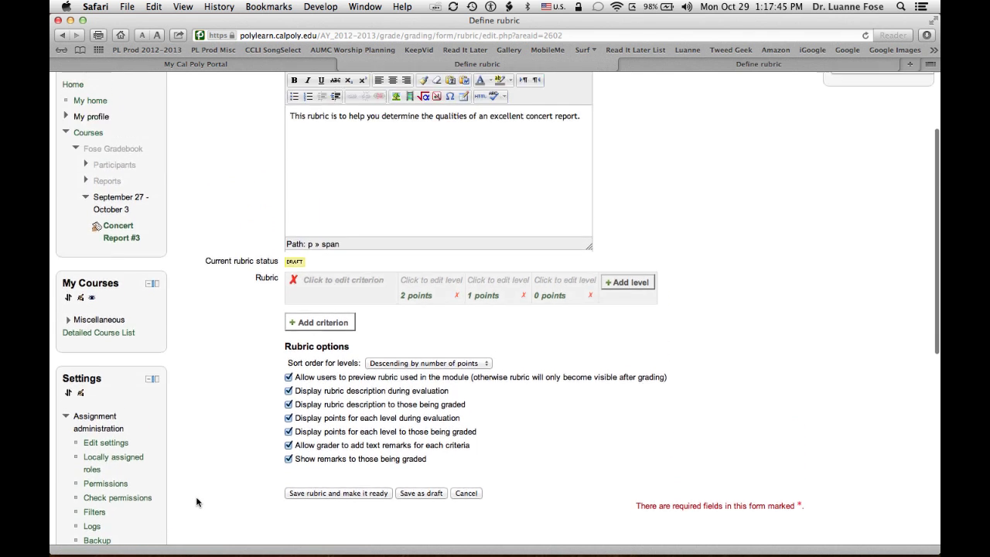
pyautogui.scroll(2, 196, 502)
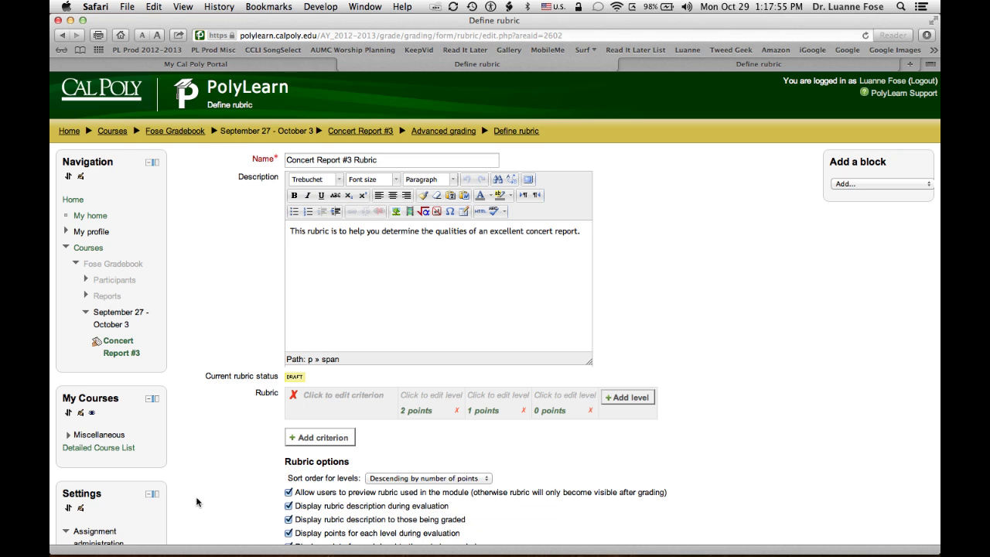
pyautogui.scroll(-5, 197, 501)
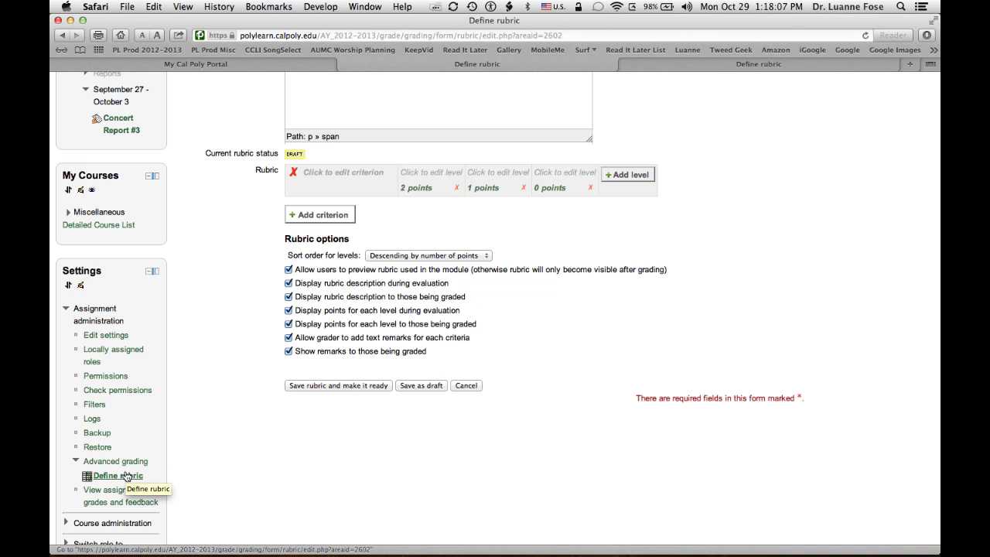
pyautogui.scroll(3, 340, 442)
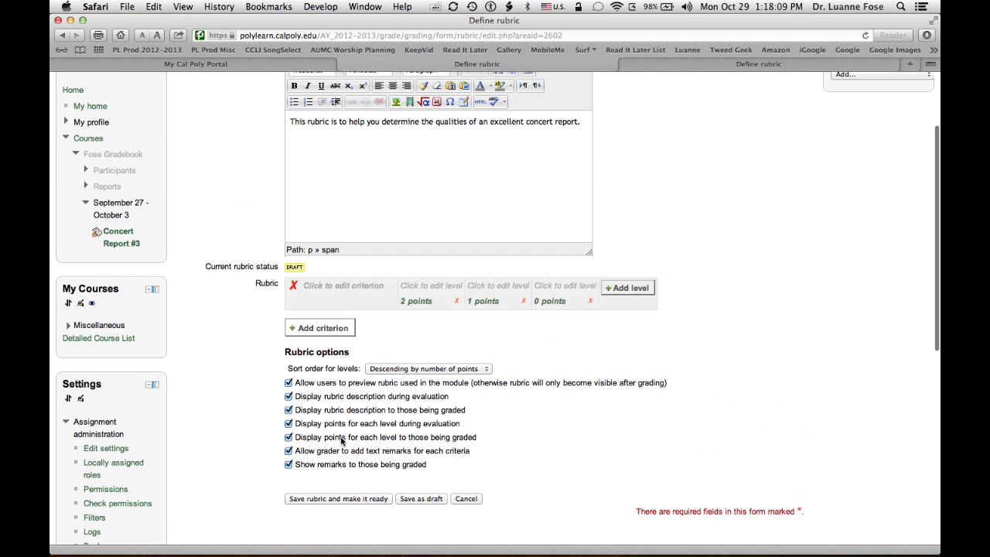
# Enter the first criterion as "Clear concert information: 1) Date of concert; 2) Location; 3) Name of Orchestra; 4) Name of conductor &/or soloists.".
pyautogui.click(314, 288)
pyautogui.press('super+v')
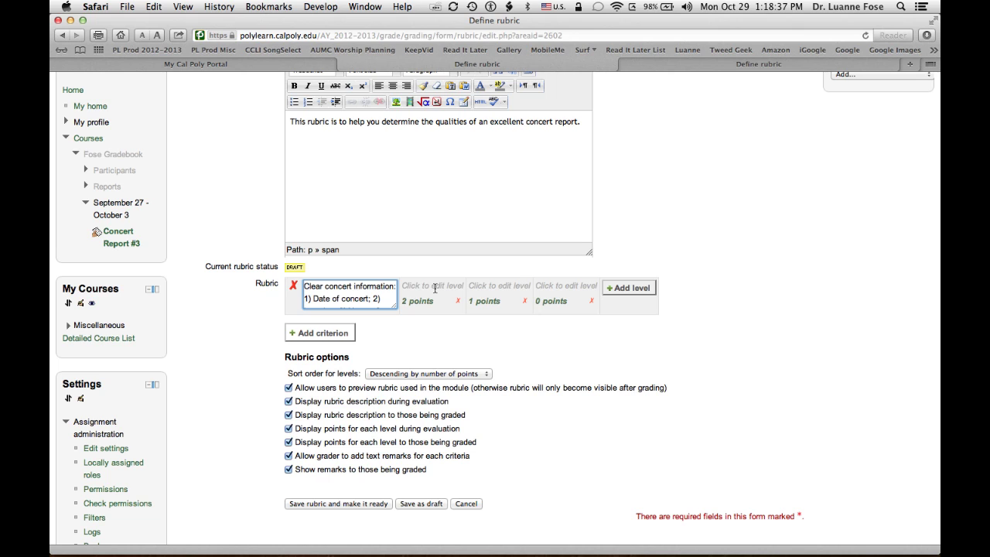
# Describe the 2-point level as "Provides all 4 items of the requested information." and the 1-point level as "Provides at least 3 items of the requested information.".
pyautogui.click(434, 288)
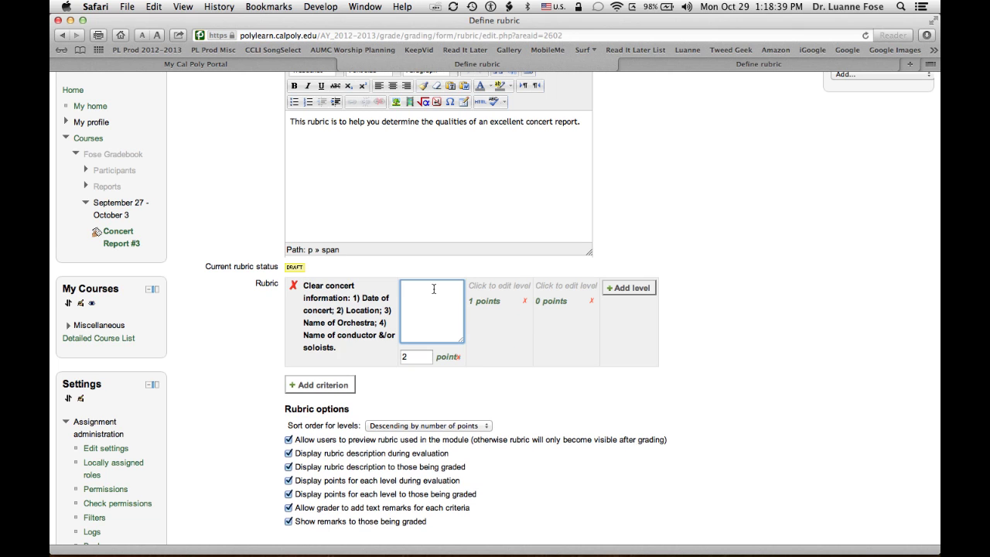
pyautogui.write('Provides all 4 items of the requested information.')
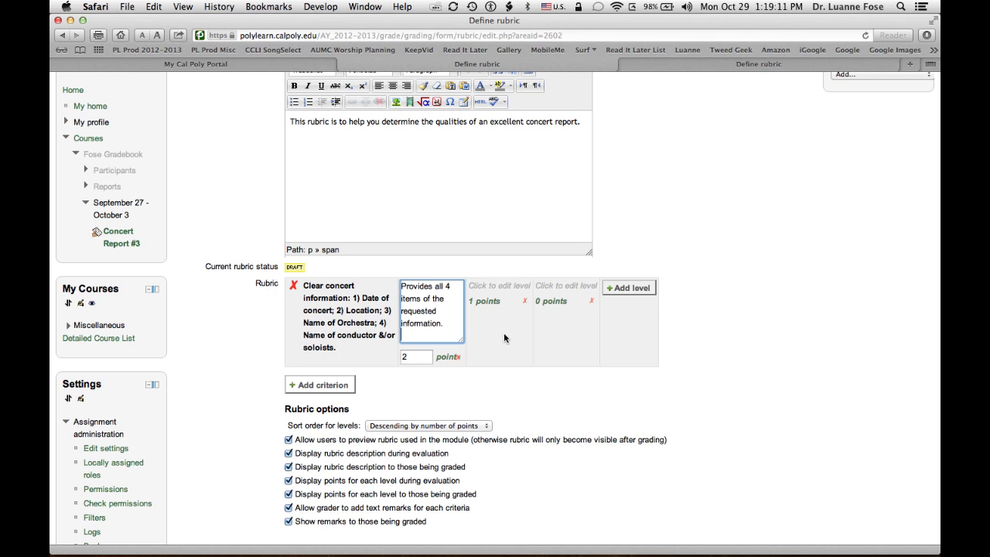
pyautogui.click(488, 296)
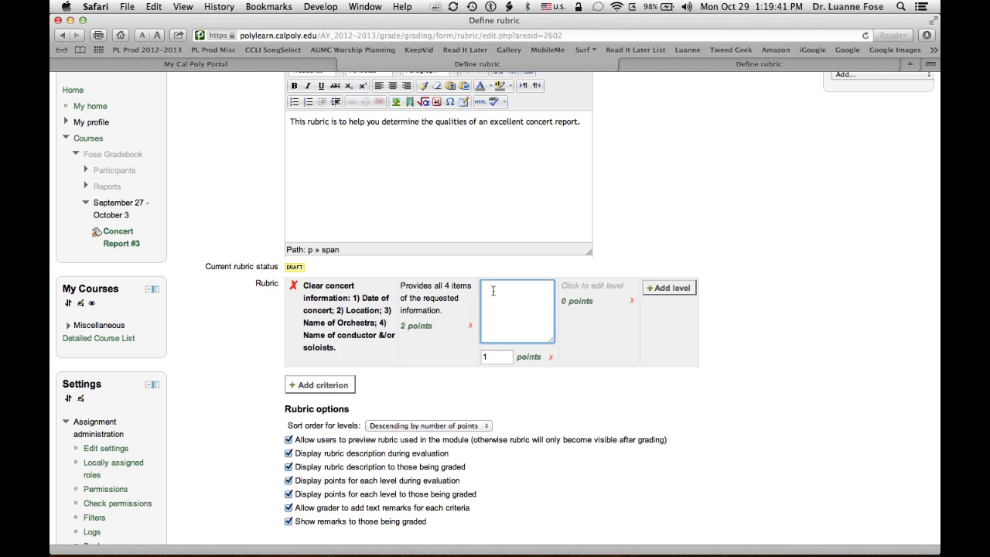
pyautogui.write('Provides at least 3 items of the requested information.')
# Describe the criterion's 0-point level as "Provides at least 2 items of the requested information.".
pyautogui.click(592, 302)
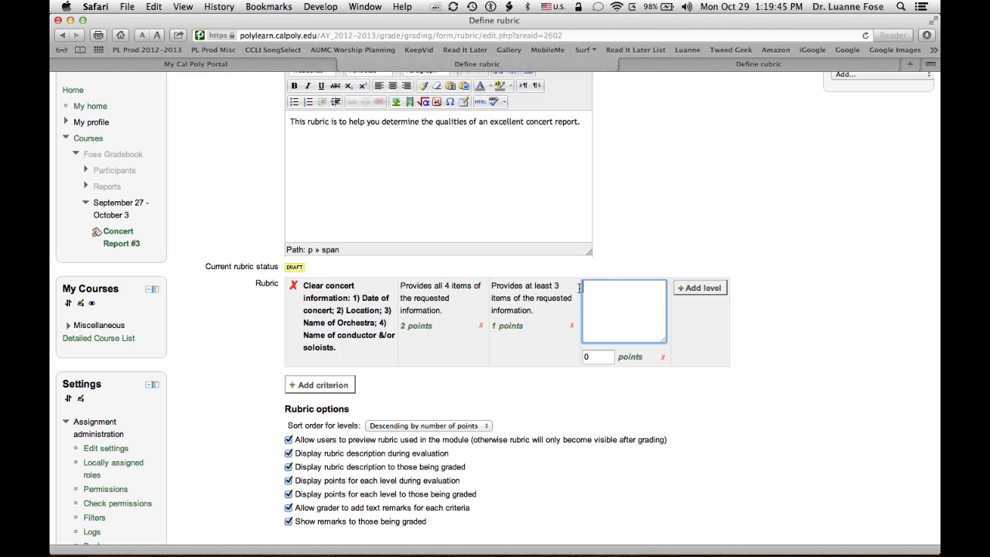
pyautogui.write('Provides at least 3 items of the requested information.')
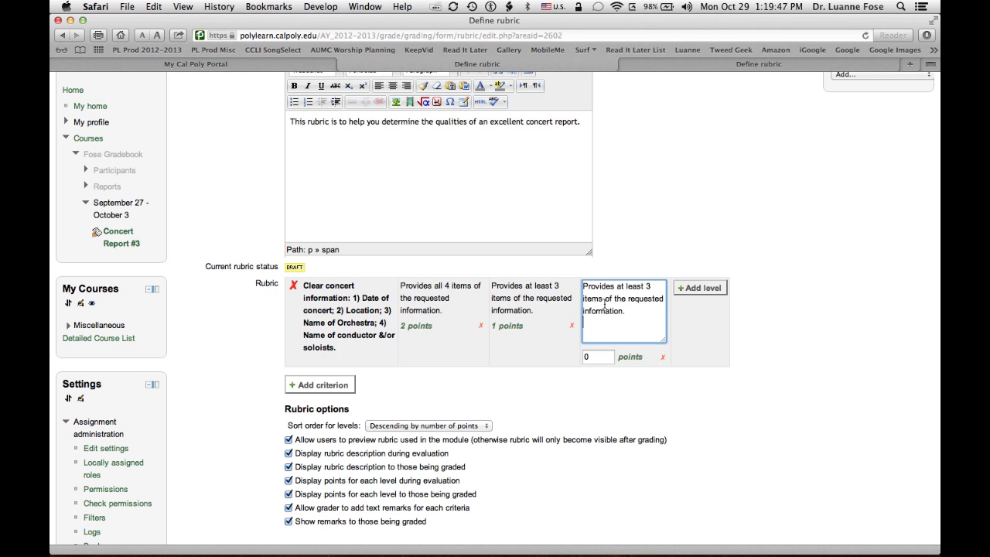
pyautogui.click(650, 286)
pyautogui.press('BackSpace')
pyautogui.write('2')
# Add a fourth level to the concert information criterion, described as "Provides at least 1 items or none of the requested information.".
pyautogui.click(700, 288)
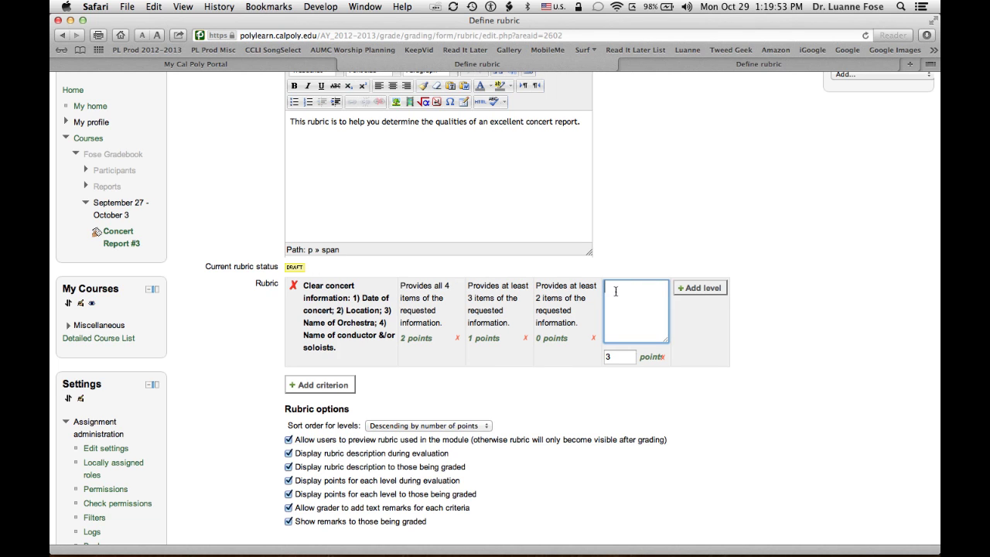
pyautogui.write('Provides at least 3 items of the requested information.')
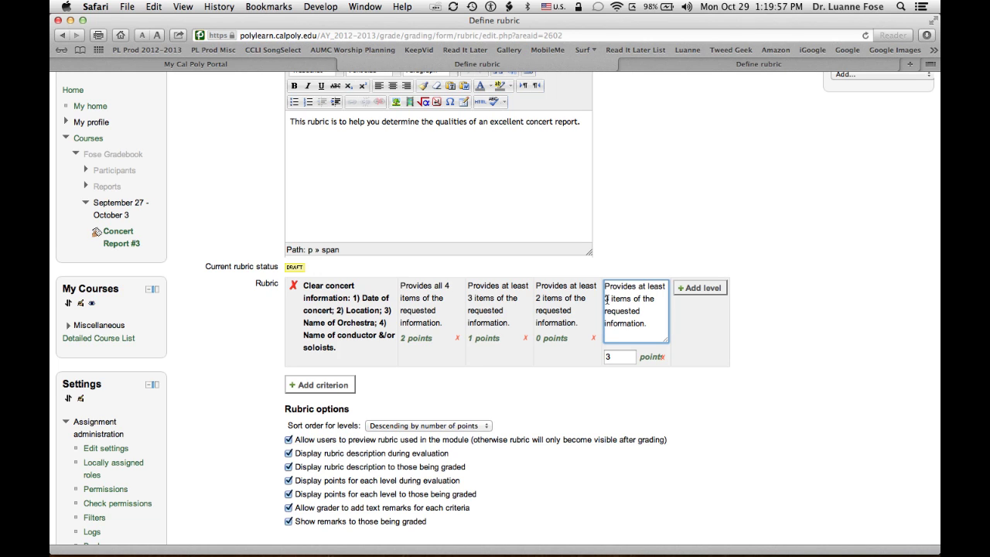
pyautogui.click(606, 299)
pyautogui.press('BackSpace')
pyautogui.write('1')
pyautogui.write('or none')
# Set the criterion's "all 4 items" level to 4 points and its "at least 3 items" level to 3 points.
pyautogui.click(442, 351)
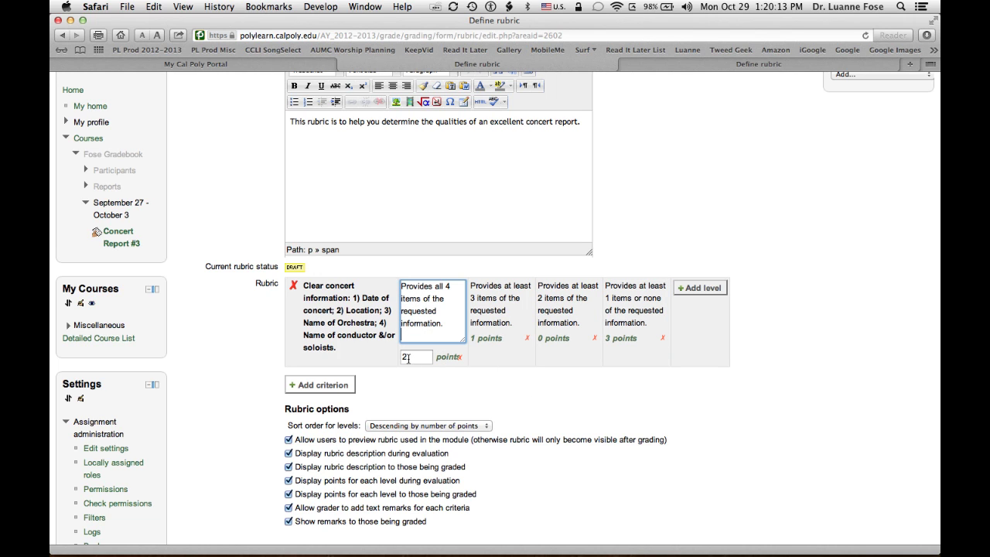
pyautogui.click(407, 357)
pyautogui.moveTo(408, 358); pyautogui.dragTo(394, 358)
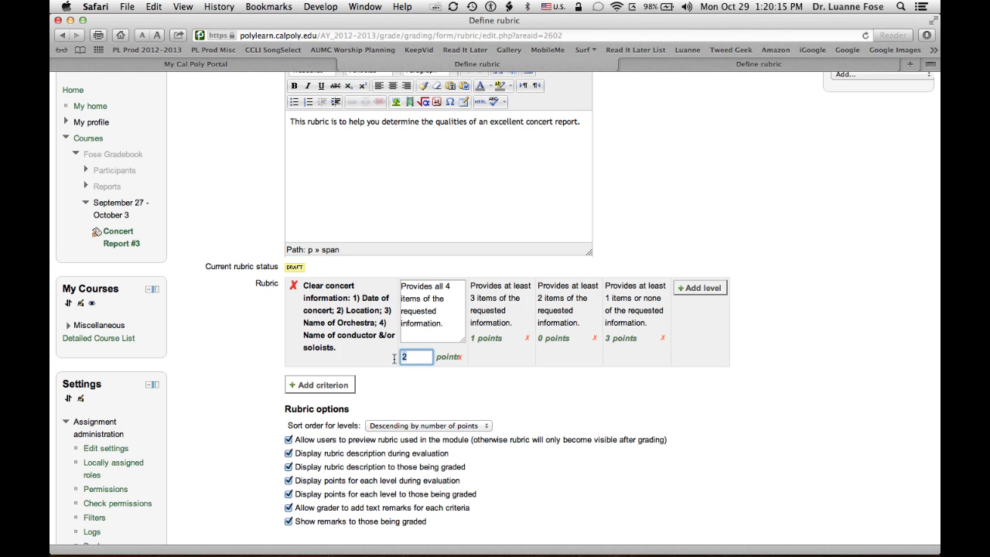
pyautogui.write('4')
pyautogui.click(495, 344)
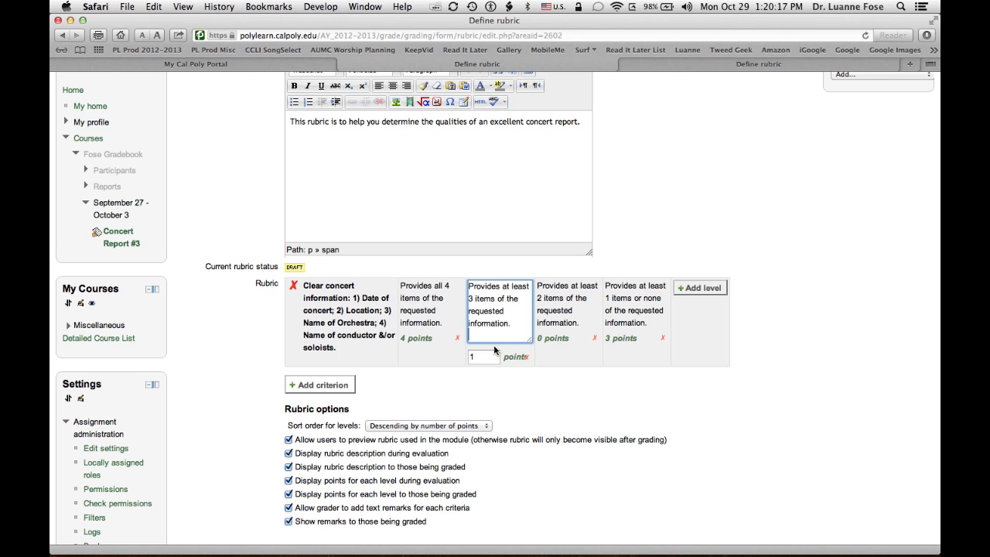
pyautogui.doubleClick(473, 356)
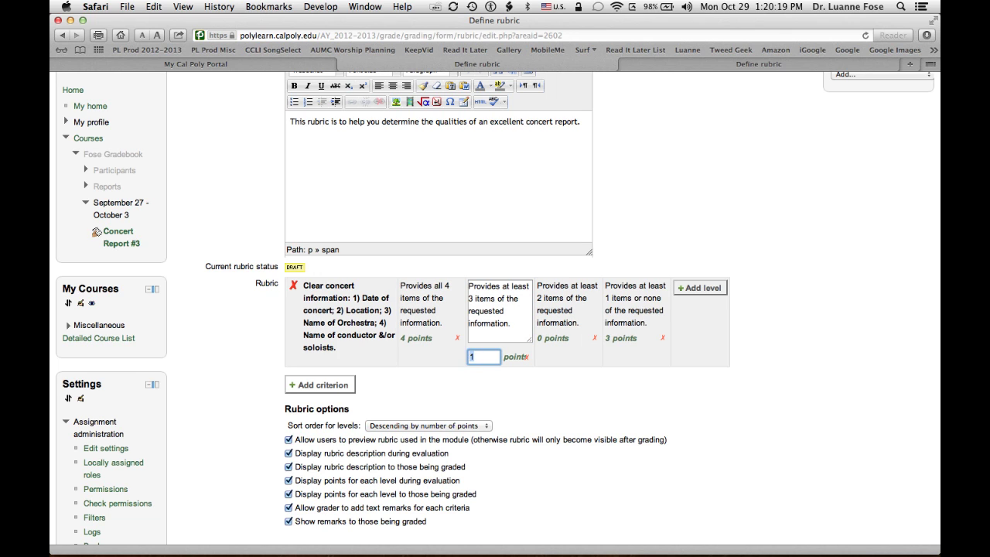
pyautogui.write('3')
# Set the criterion's "at least 2 items" level to 2 points and its "1 items or none" level to 1 point.
pyautogui.click(588, 348)
pyautogui.click(539, 356)
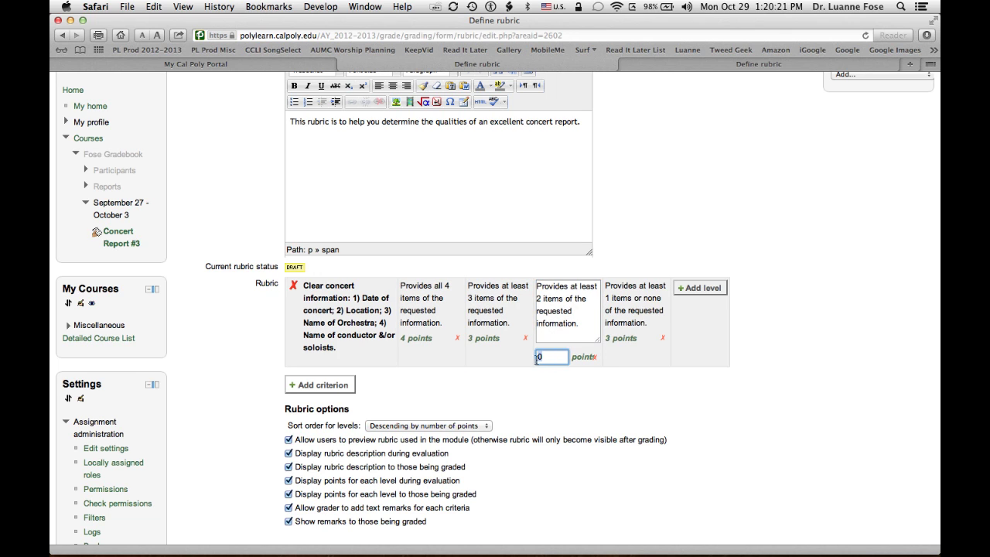
pyautogui.write('2')
pyautogui.click(635, 359)
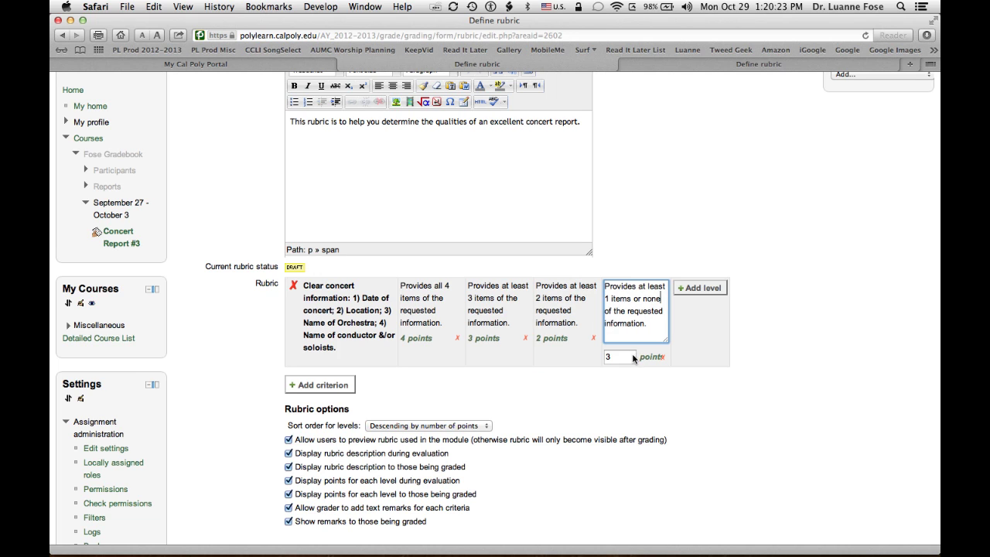
pyautogui.click(608, 357)
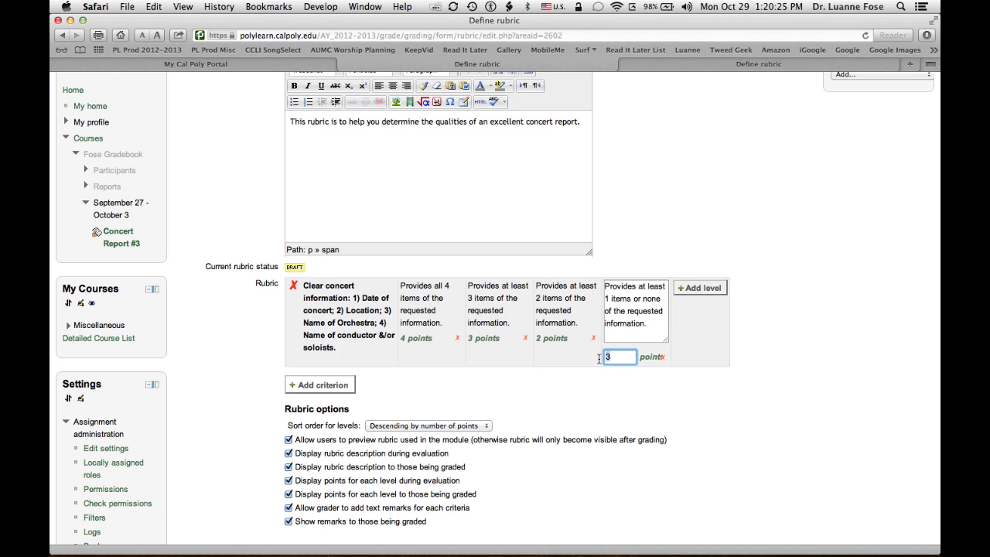
pyautogui.press('BackSpace')
pyautogui.write('1')
pyautogui.click(568, 378)
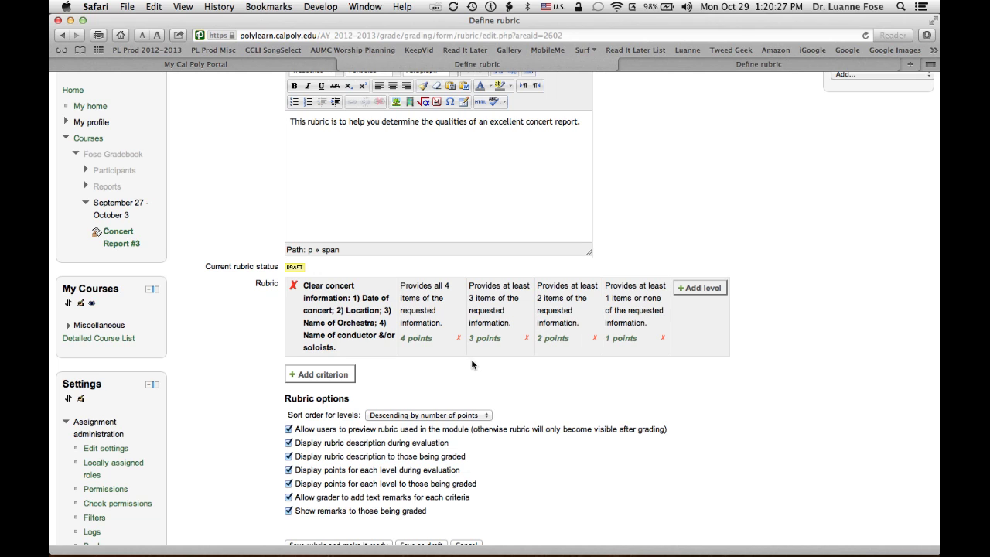
# Add the criterion "Description of Pieces Performed:" and describe its 4-point level as an impressive description of all pieces with a significant amount of historical information.
pyautogui.click(324, 376)
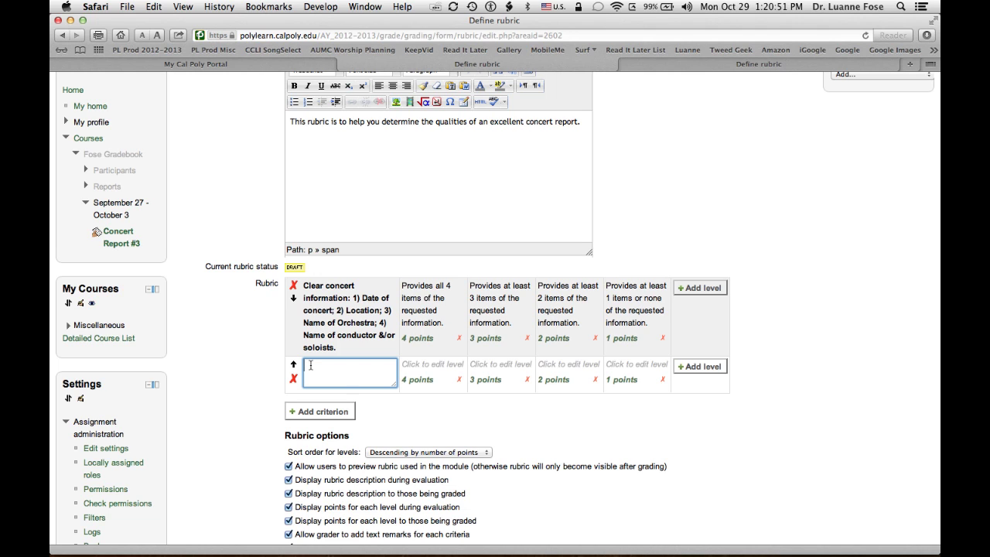
pyautogui.write('Description of Pieces Performed:')
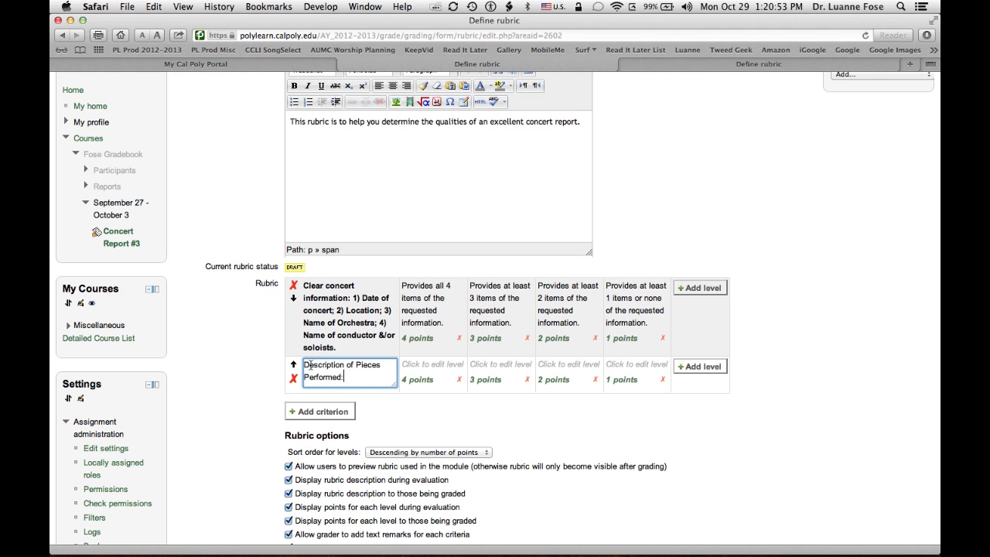
pyautogui.click(418, 367)
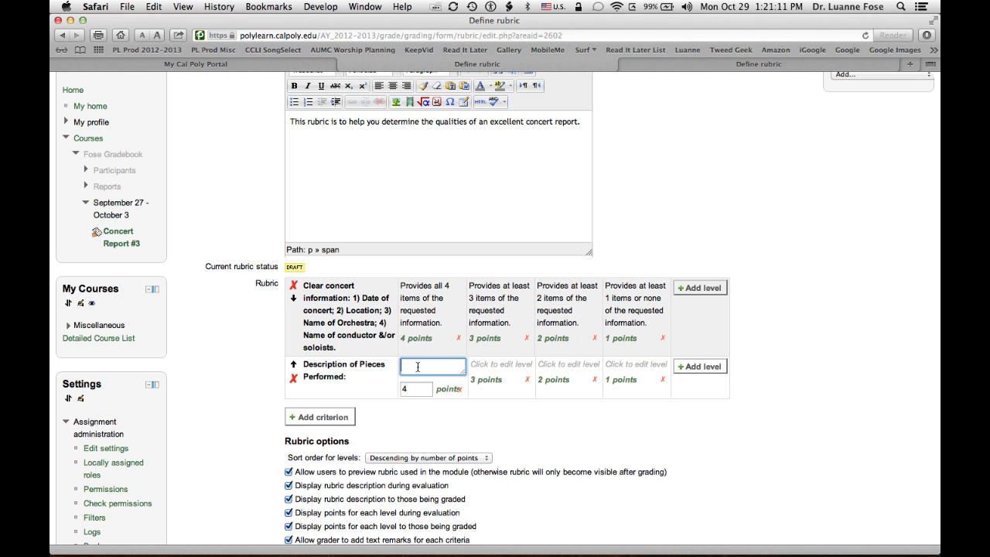
pyautogui.press('super+v')
pyautogui.scroll(2, 428, 365)
pyautogui.tripleClick(428, 364)
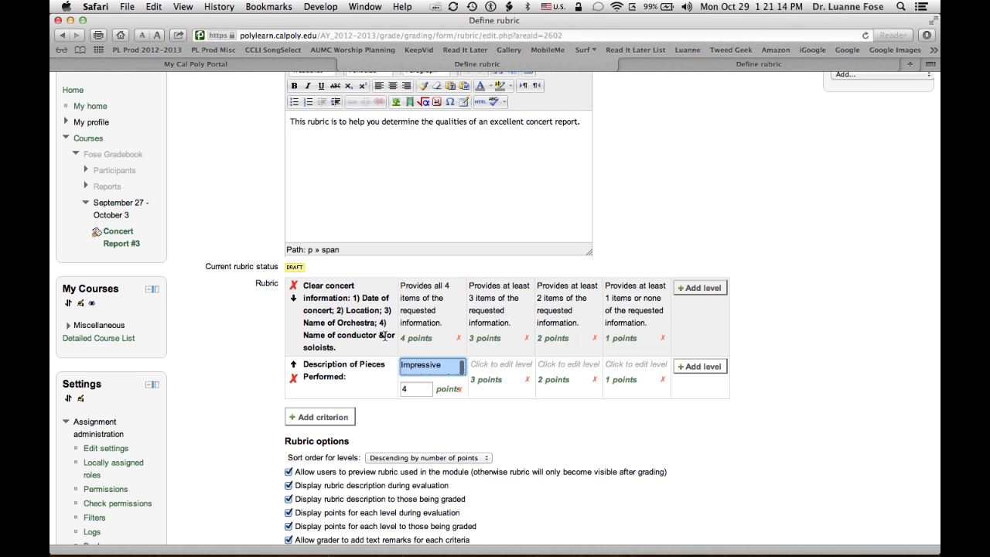
# Describe the 3-point level as a good description with sufficient historical information and the 2-point level as an adequate description with minimal historical information.
pyautogui.click(482, 366)
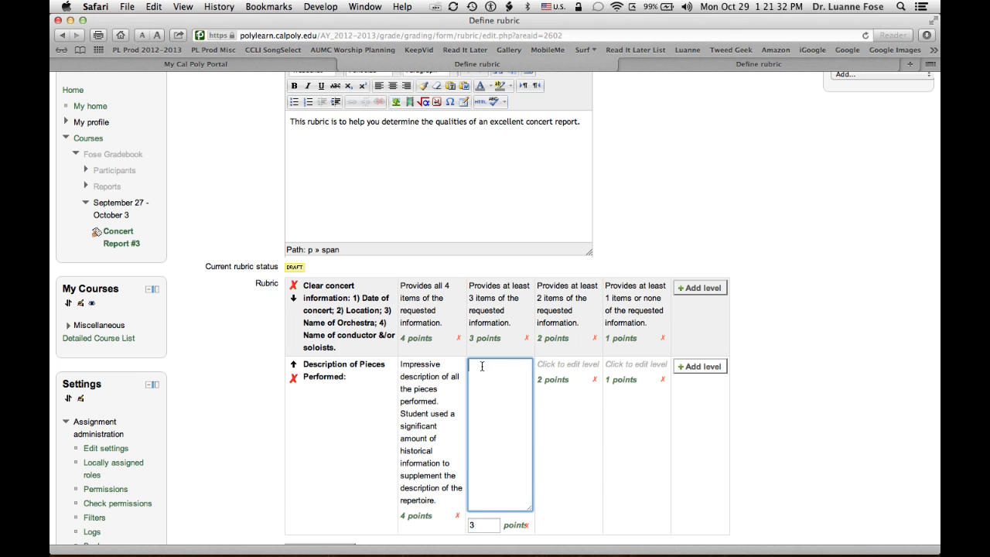
pyautogui.write('Good description of all the pieces performed. Student used a sufficient amount of historical information to supplement the description of the repertoire.')
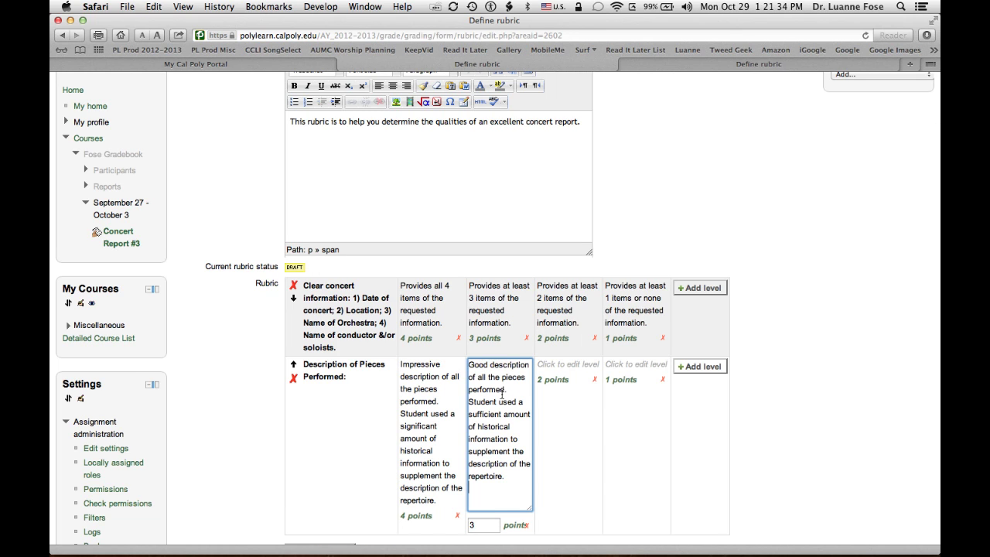
pyautogui.click(549, 398)
pyautogui.write('Adequate description of all the pieces performed but student used a minimal amount of historical information to supplement the description of the repertoire.')
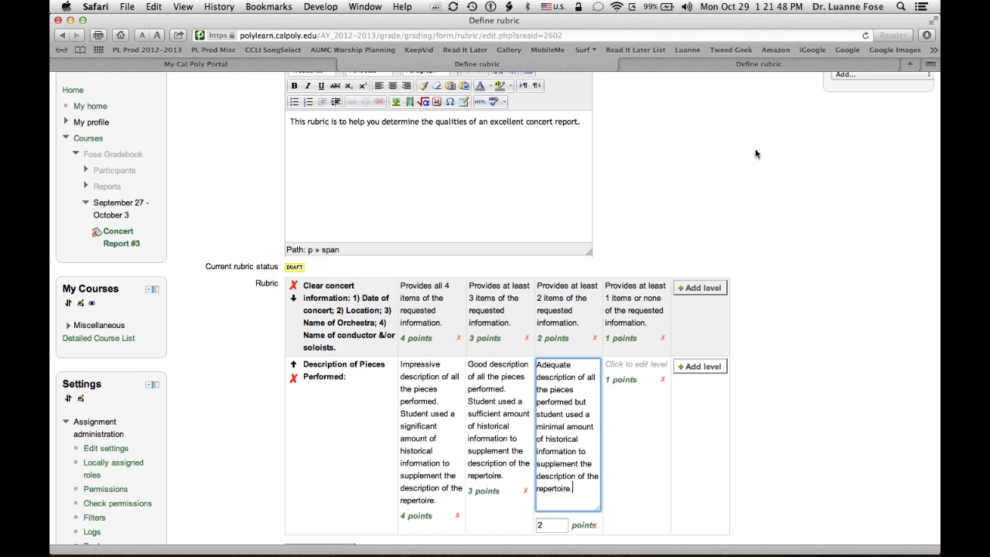
# Describe the 1-point level as "Inadequate or no description of pieces performed but student did not include historical information to supplement the description of the repertoire.".
pyautogui.click(619, 373)
pyautogui.write('Inadequate or no description of pieces performed but student did not include historical information to supplement the description of the repertoire.')
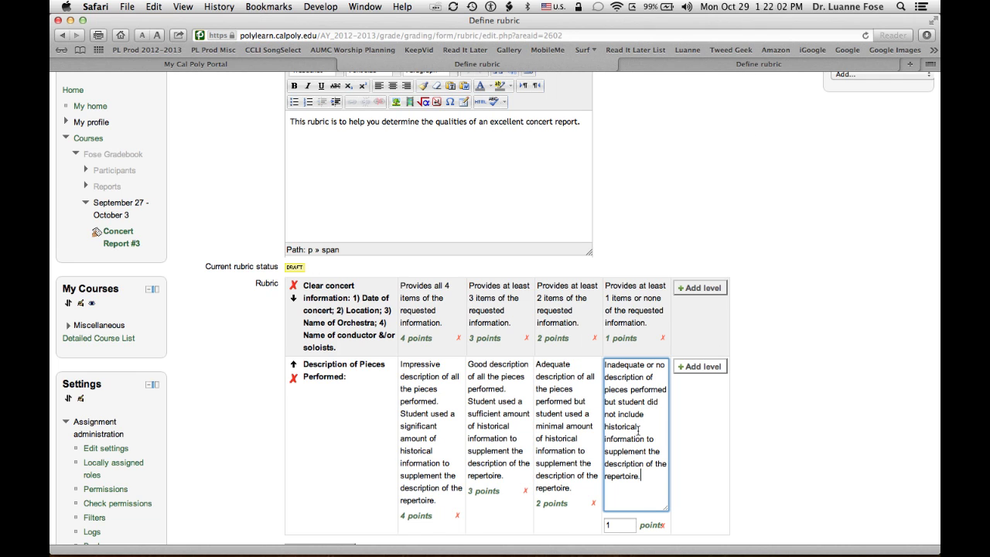
pyautogui.click(747, 470)
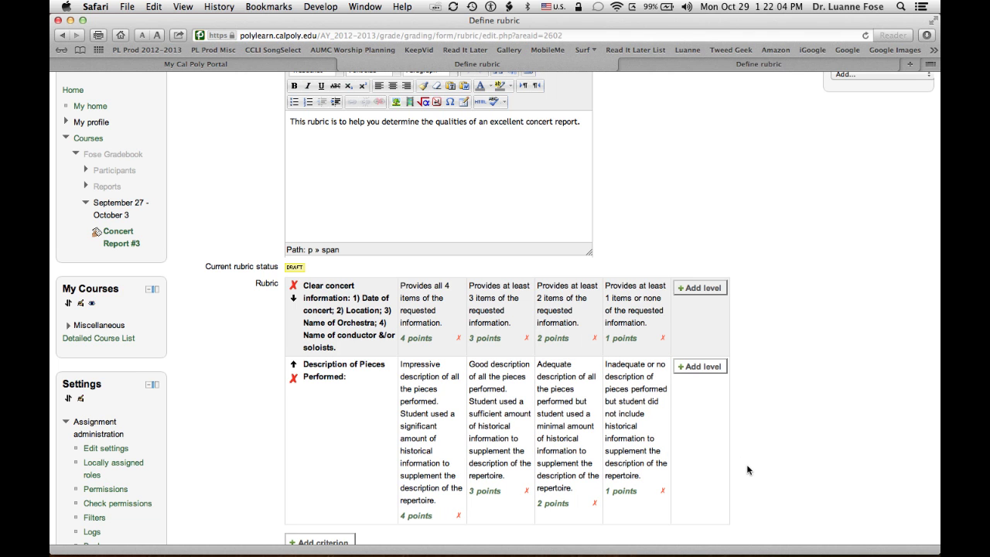
# Review the completed criteria and rubric options, keep all display options enabled, and save the rubric as ready for use.
pyautogui.scroll(-2, 795, 410)
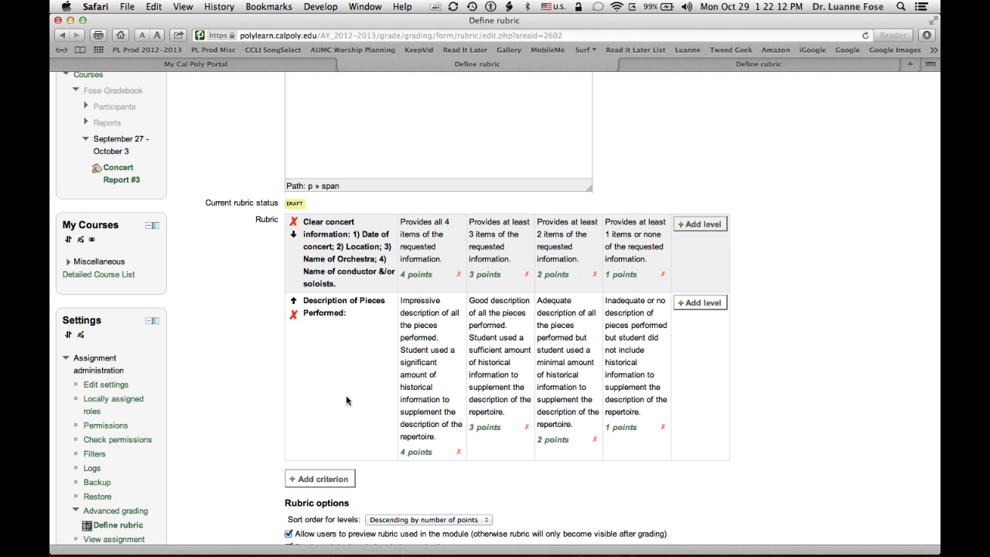
pyautogui.scroll(-4, 346, 394)
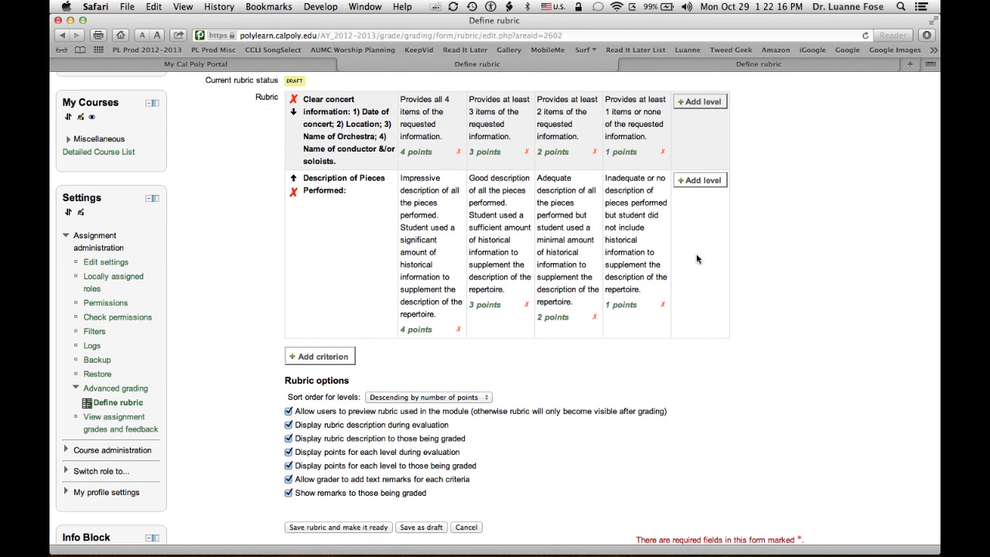
pyautogui.click(692, 181)
pyautogui.scroll(-3, 489, 289)
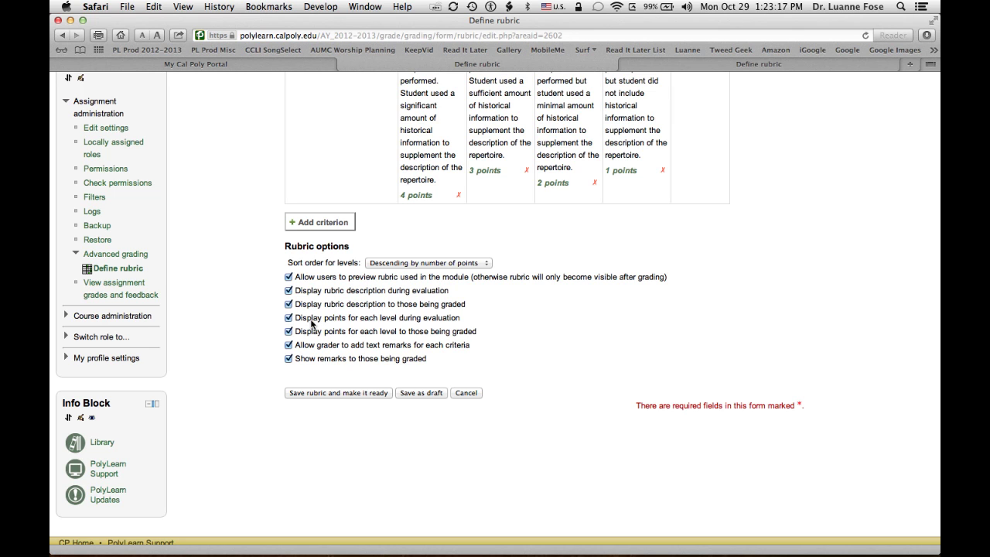
pyautogui.scroll(-2, 316, 340)
pyautogui.click(340, 396)
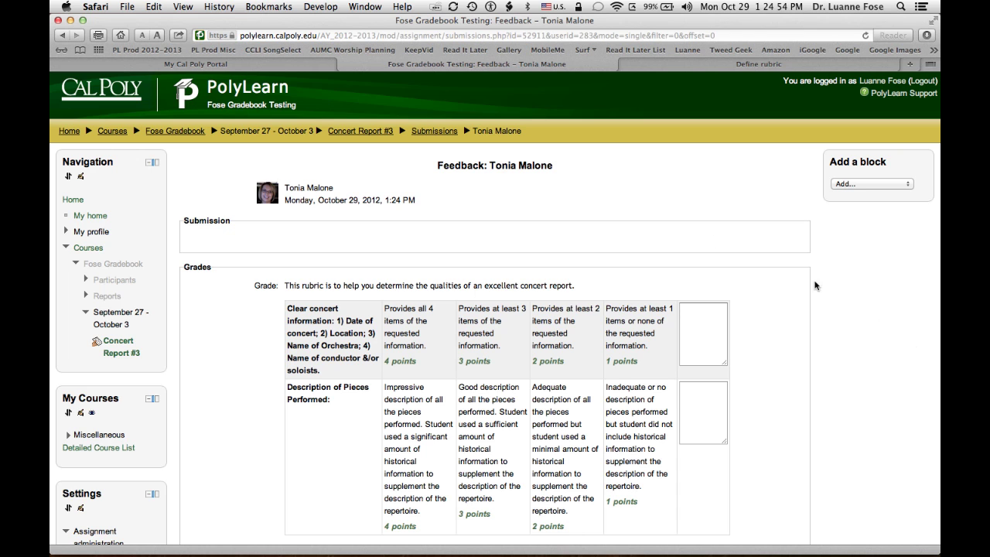
# Grade the student's report with 3 points for clear concert information and 2 points for the description of pieces performed.
pyautogui.scroll(-3, 672, 243)
pyautogui.click(669, 242)
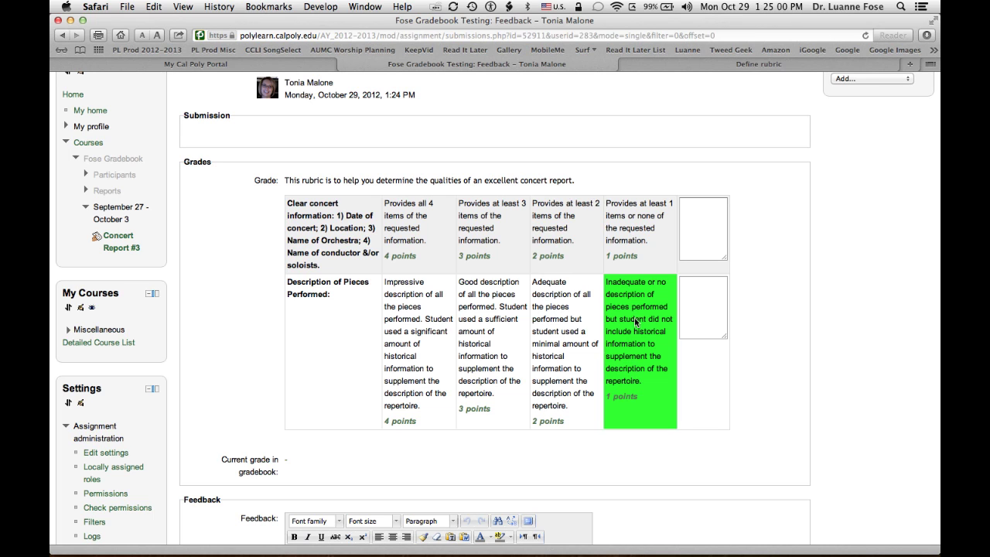
pyautogui.click(500, 251)
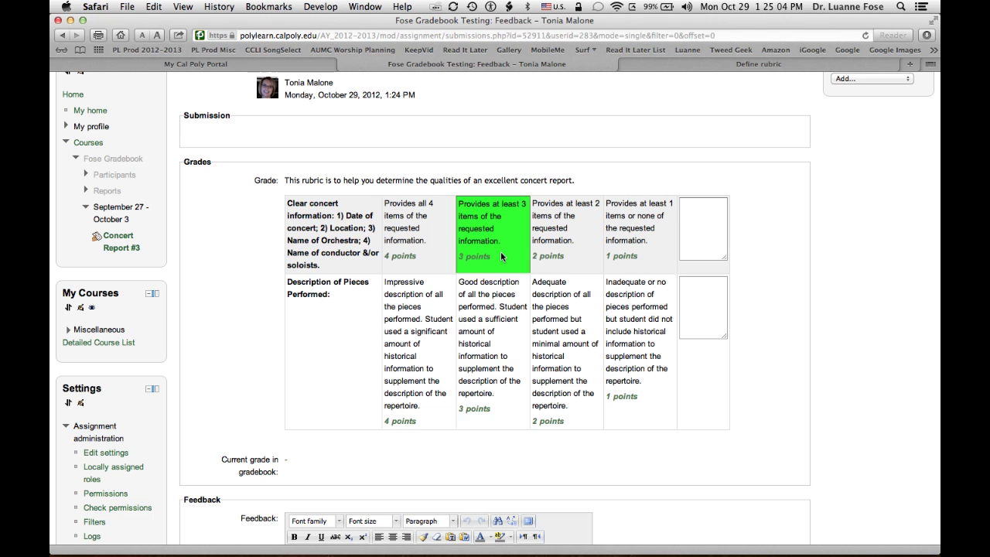
pyautogui.click(556, 323)
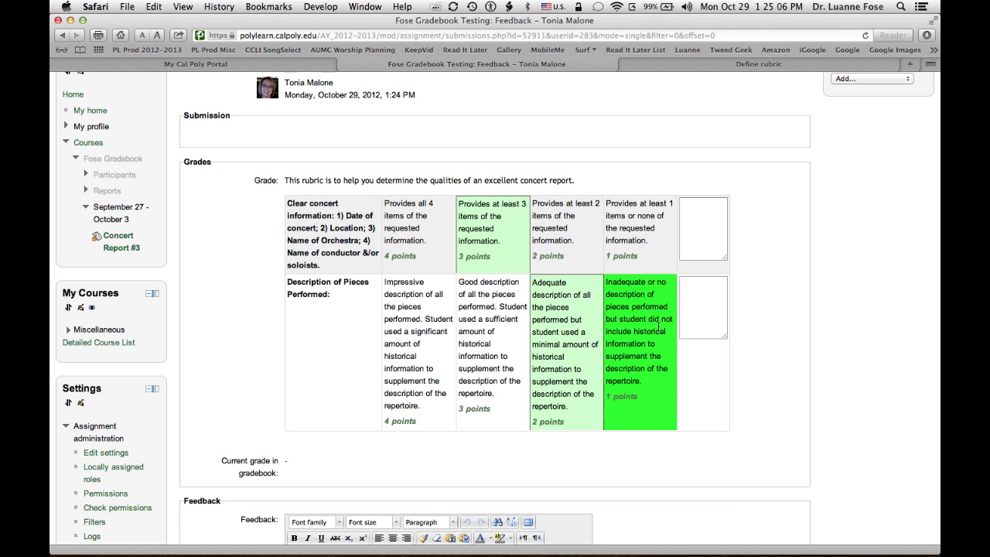
# Add the remark "I would have liked to have seen a bit more effort here." to the Description of Pieces Performed criterion.
pyautogui.click(688, 287)
pyautogui.write('I would have')
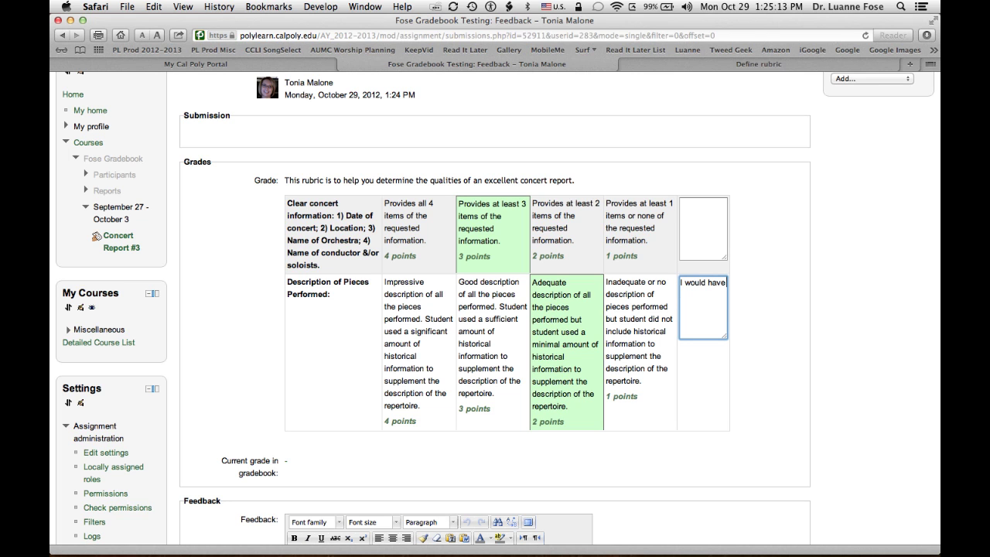
pyautogui.write(' liked to have seen a bit more effort here.')
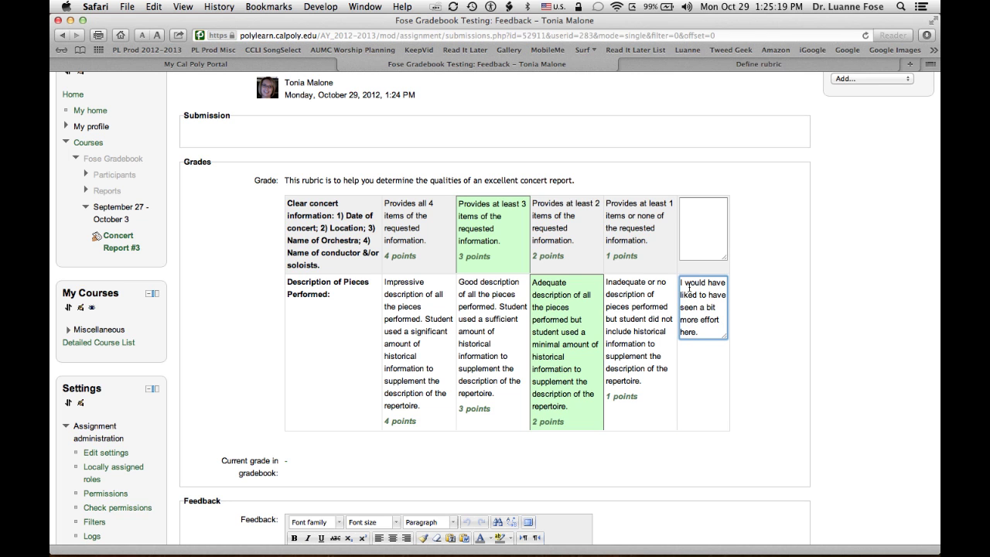
# Go to the overall feedback comment below the rubric and enable Send notifications for the student.
pyautogui.scroll(-3, 370, 465)
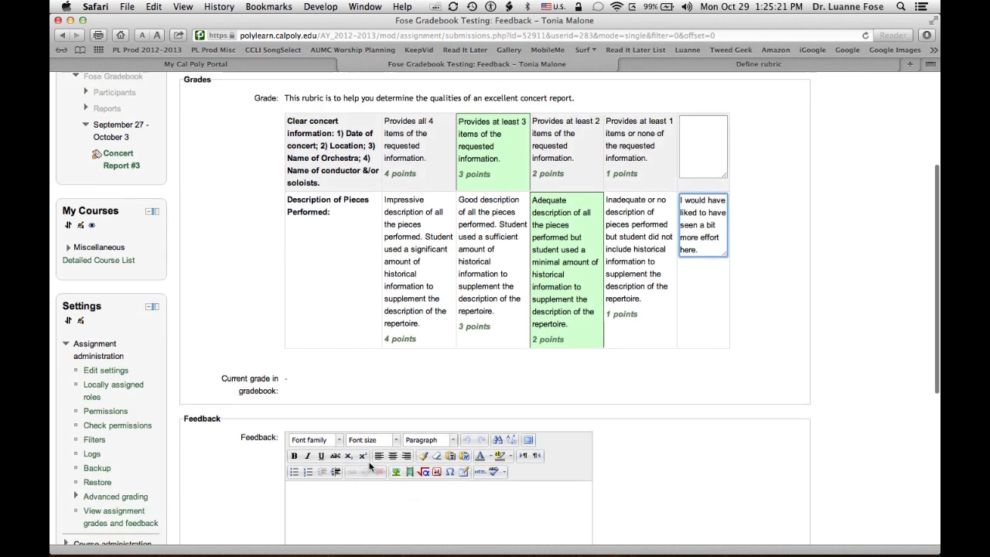
pyautogui.click(293, 408)
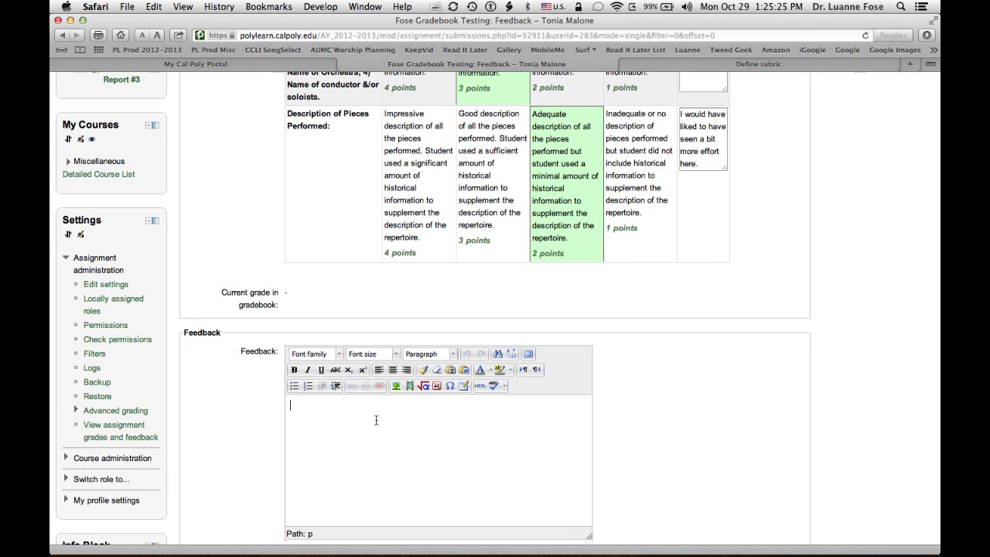
pyautogui.scroll(-3, 375, 420)
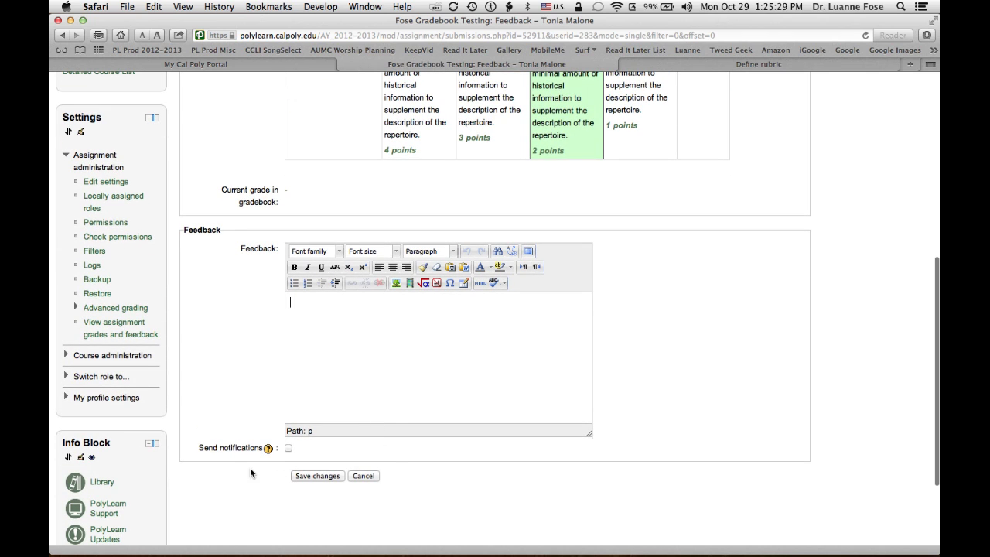
pyautogui.click(288, 448)
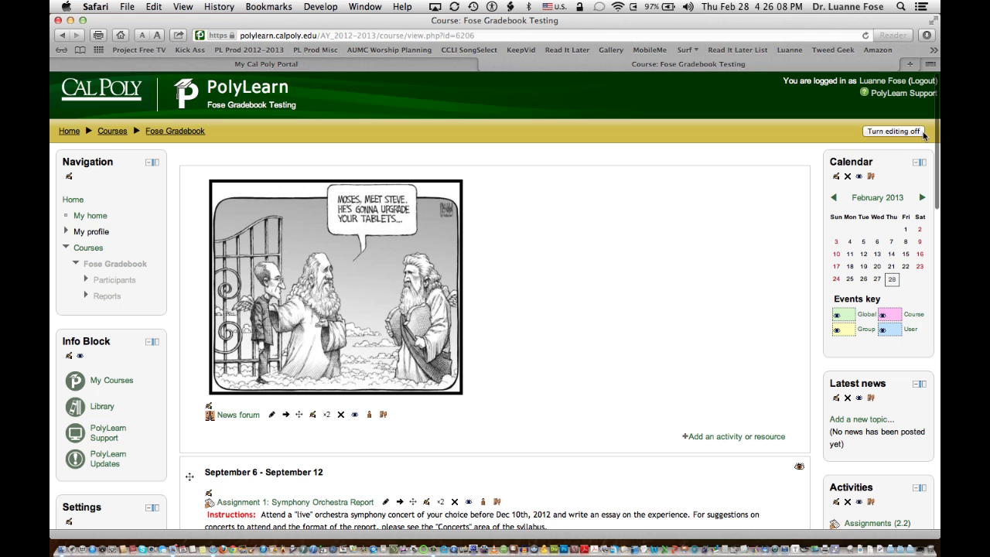
# Open Assignment 1: Symphony Orchestra Report from the course page and show its assignment grades and feedback.
pyautogui.scroll(-4, 648, 218)
pyautogui.scroll(-1, 648, 221)
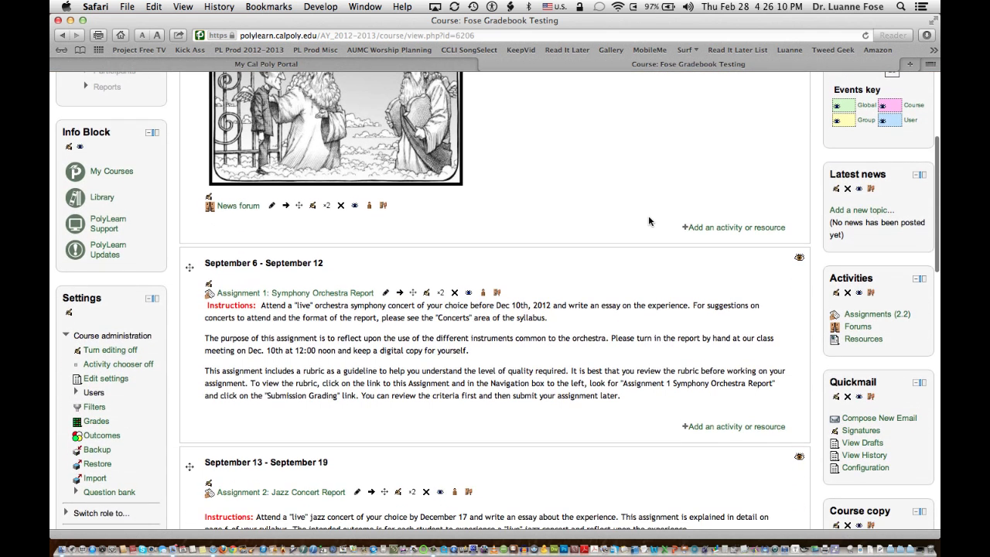
pyautogui.click(331, 295)
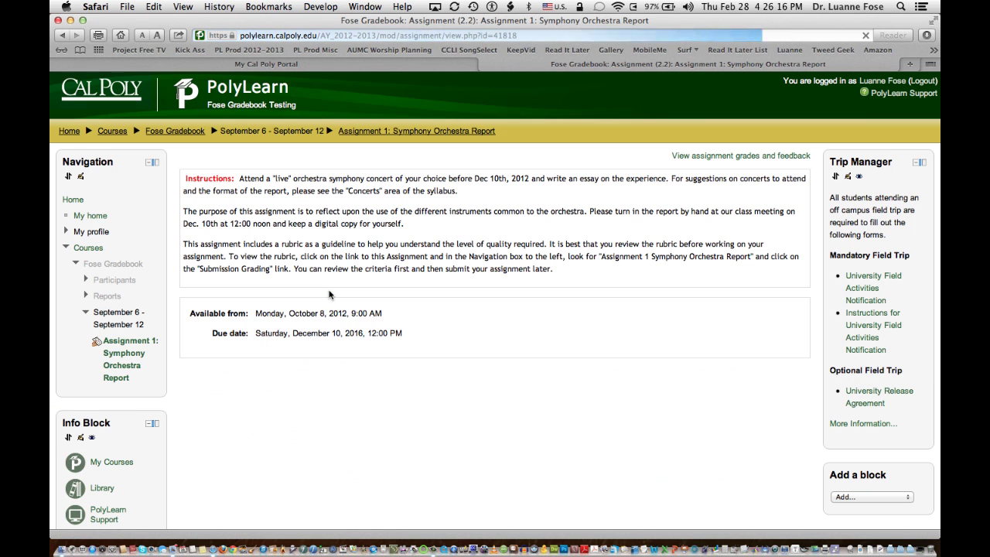
pyautogui.click(734, 158)
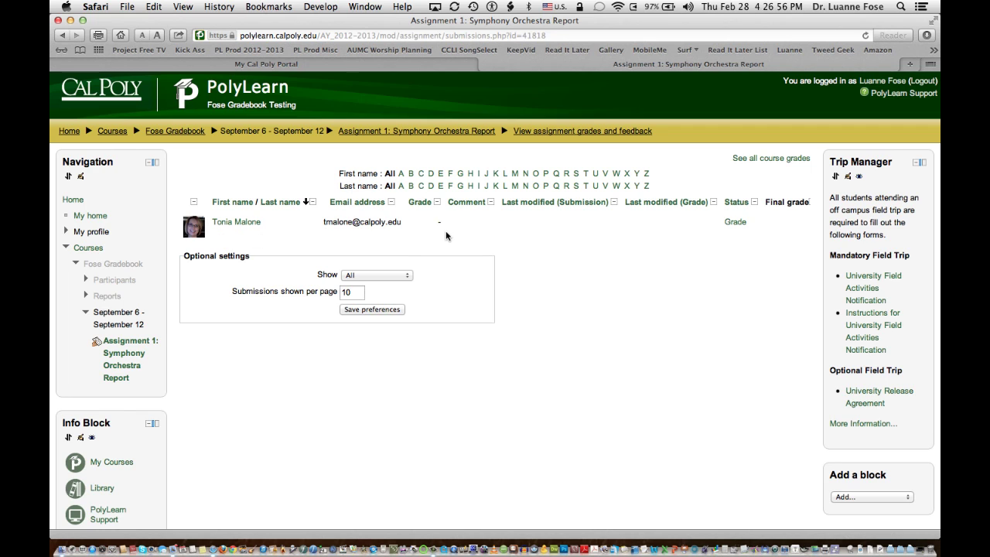
# Open the student's grading form and award 4 points for clear concert information and 3 points for Description of Pieces Performed.
pyautogui.click(733, 224)
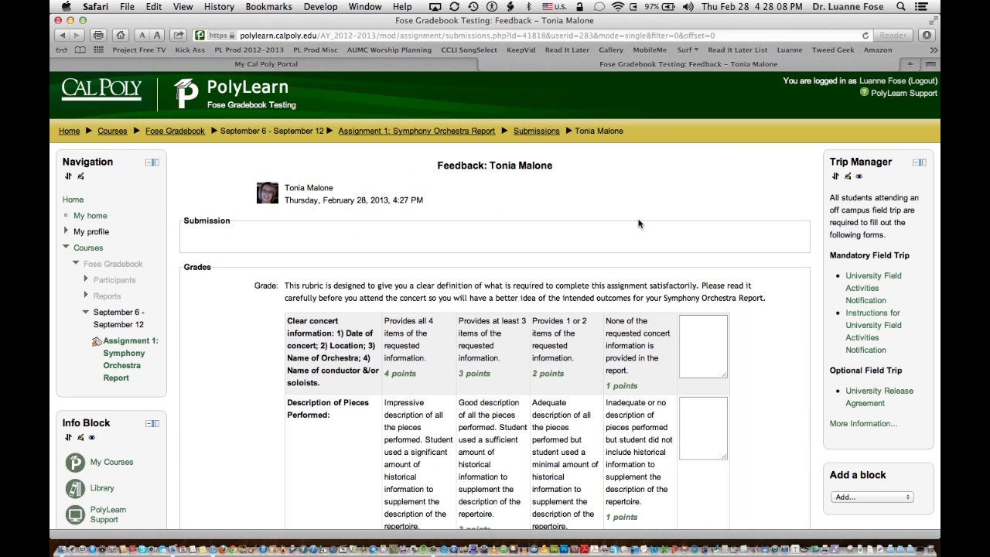
pyautogui.click(418, 335)
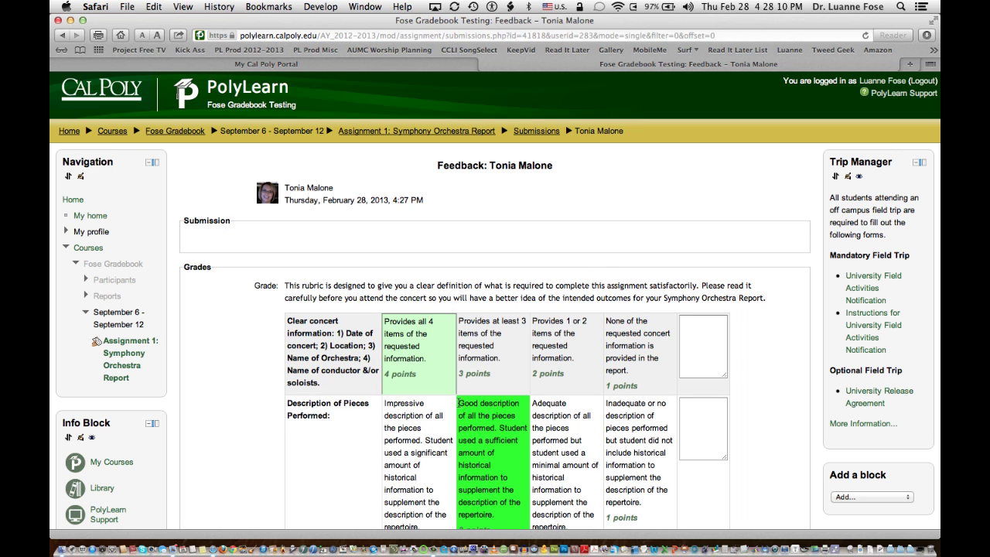
pyautogui.click(471, 412)
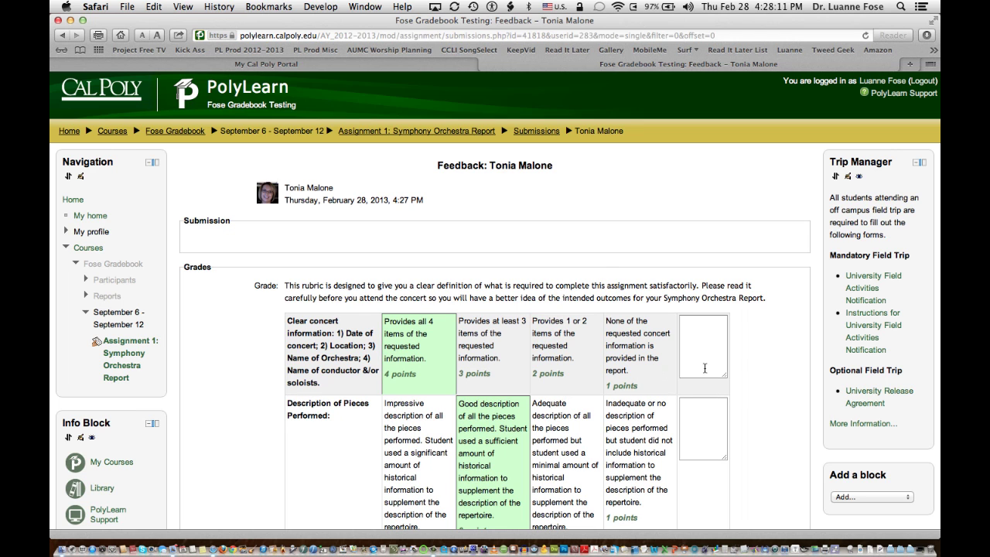
# Award 4 points for Use of musical vocabulary and add the remark "Great job!" to that criterion.
pyautogui.scroll(-8, 744, 364)
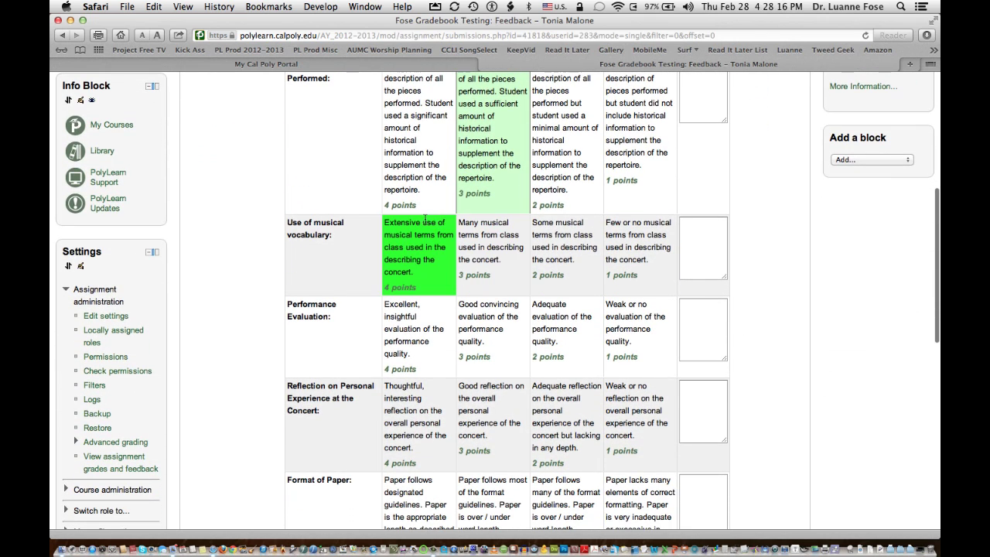
pyautogui.click(425, 224)
pyautogui.click(704, 251)
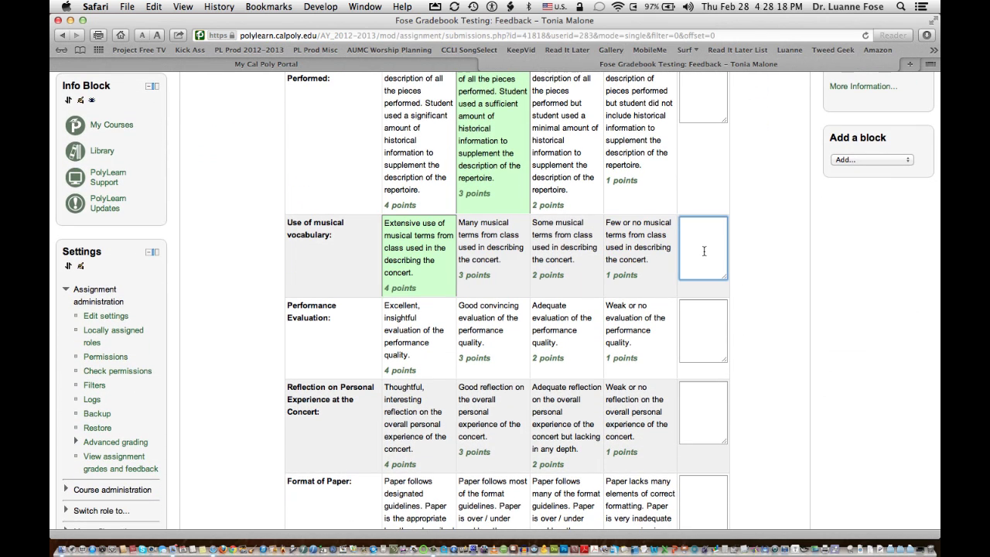
pyautogui.write('Great job!')
# Award 3 points for Performance Evaluation and 4 points each for Reflection on Personal Experience, Format of Paper, and Grammar, Punctuation & Spelling.
pyautogui.scroll(-3, 495, 309)
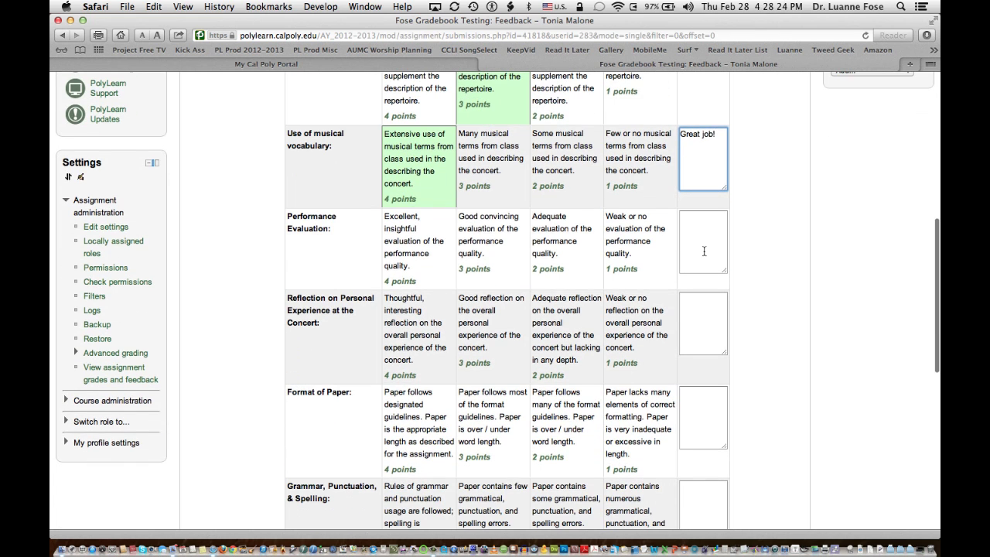
pyautogui.click(512, 260)
pyautogui.click(421, 331)
pyautogui.click(410, 415)
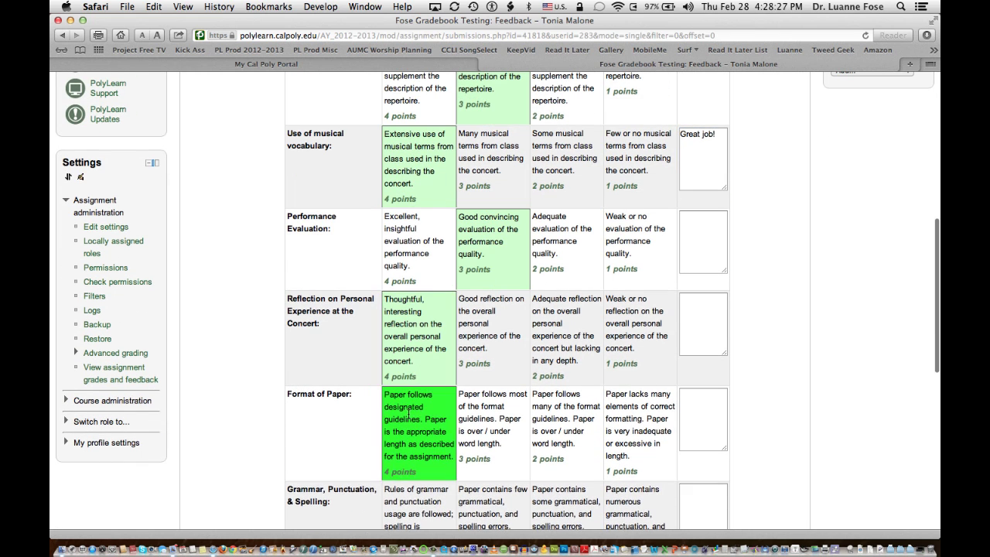
pyautogui.scroll(-5, 495, 407)
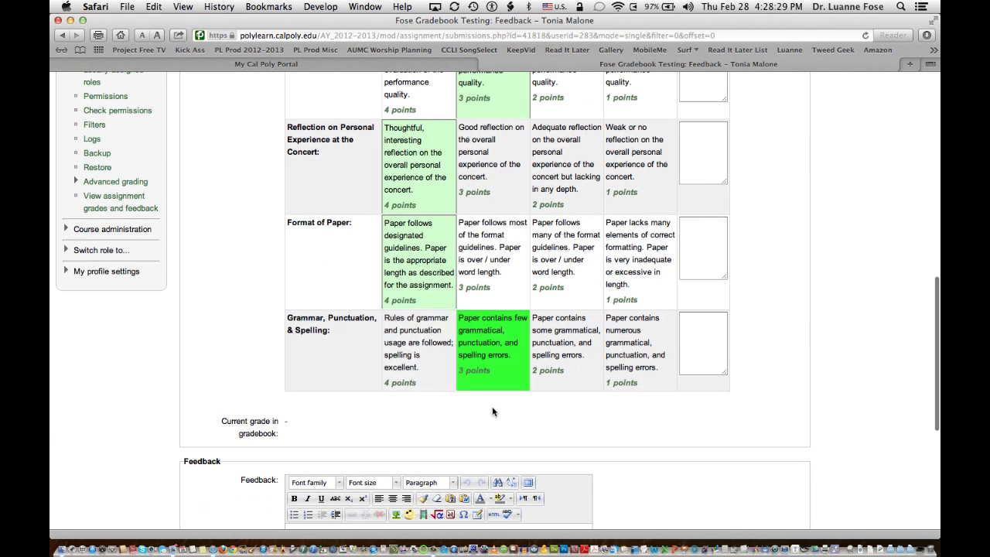
pyautogui.click(417, 340)
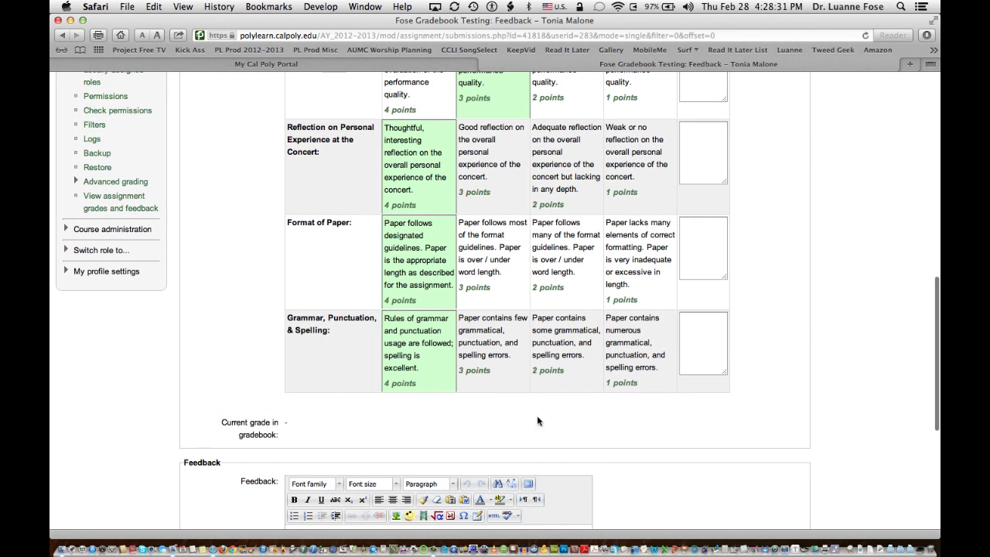
pyautogui.scroll(-6, 545, 448)
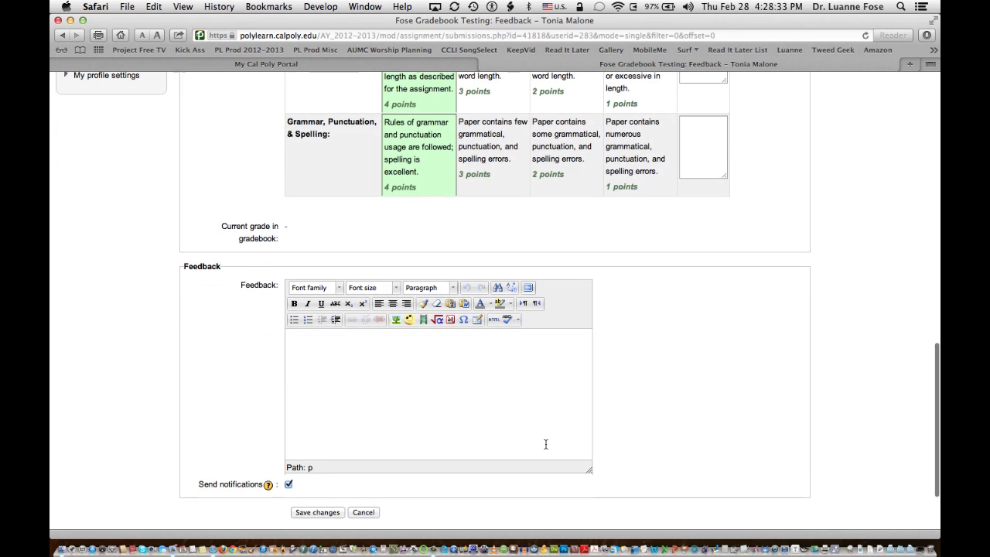
pyautogui.scroll(-2, 545, 444)
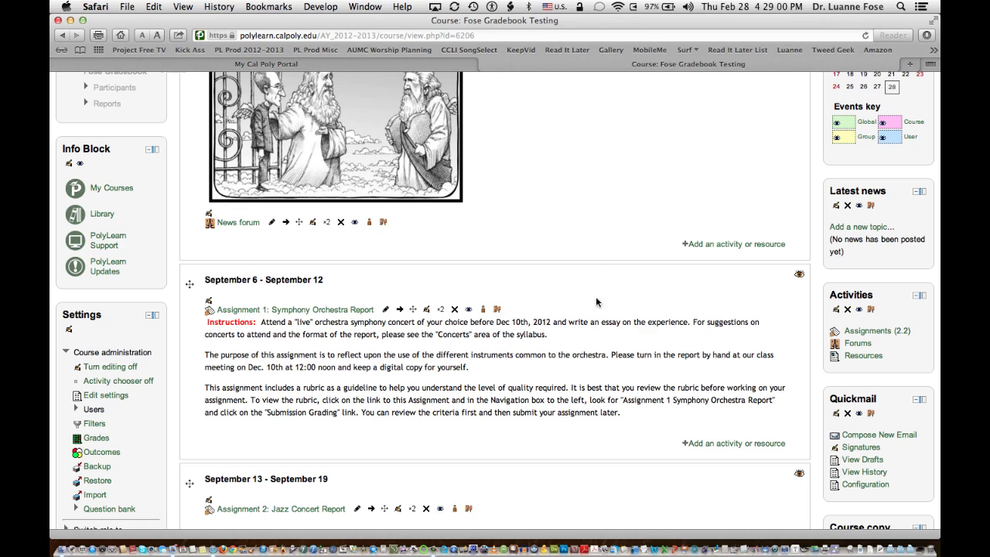
# Open Assignment 2: Jazz Concert Report from the course page and bring up the student's grading form from its submissions list.
pyautogui.scroll(5, 593, 229)
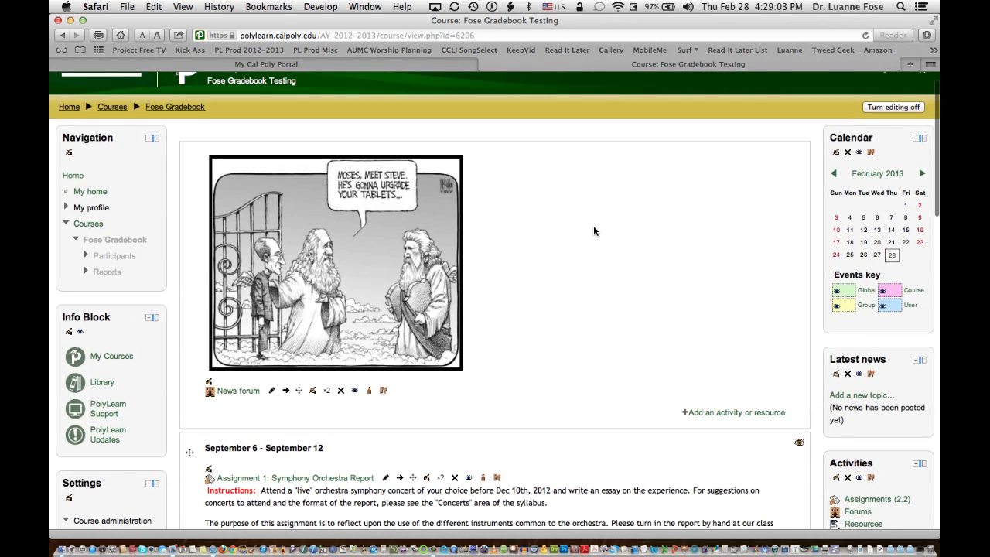
pyautogui.scroll(-13, 593, 231)
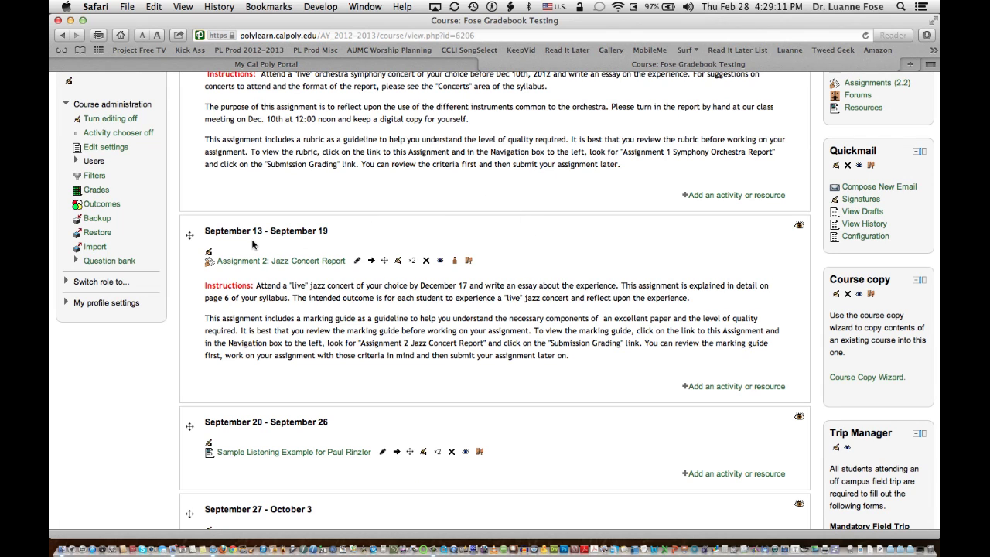
pyautogui.click(281, 260)
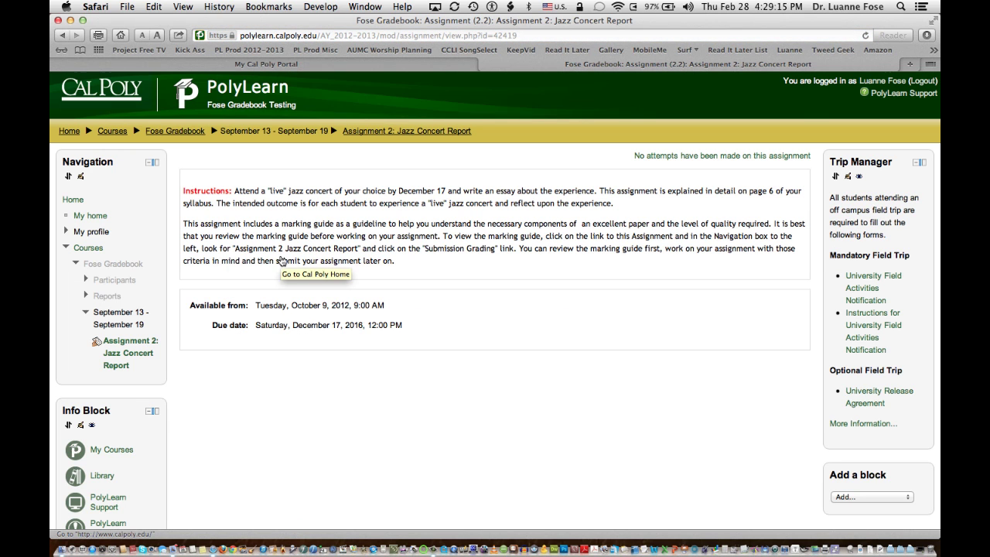
pyautogui.click(646, 159)
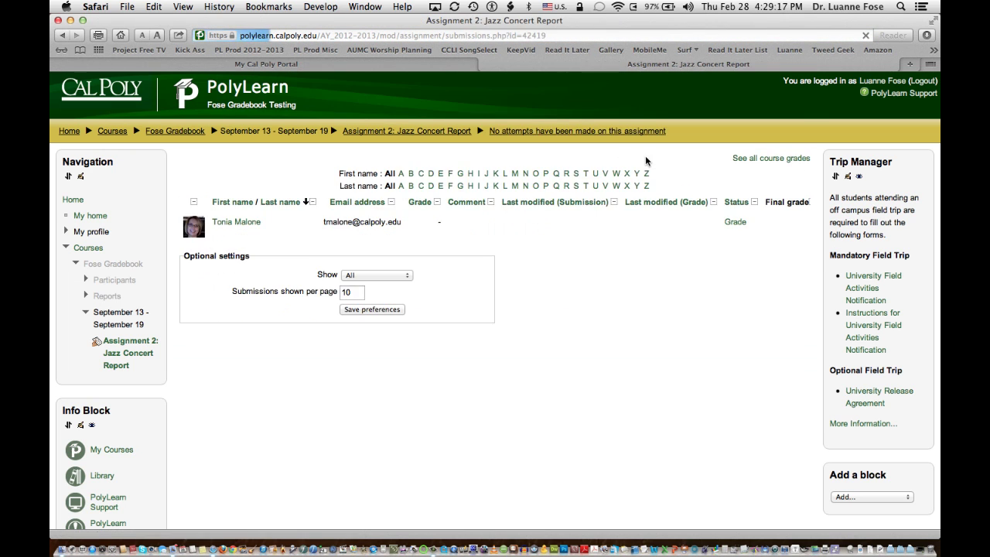
pyautogui.click(731, 223)
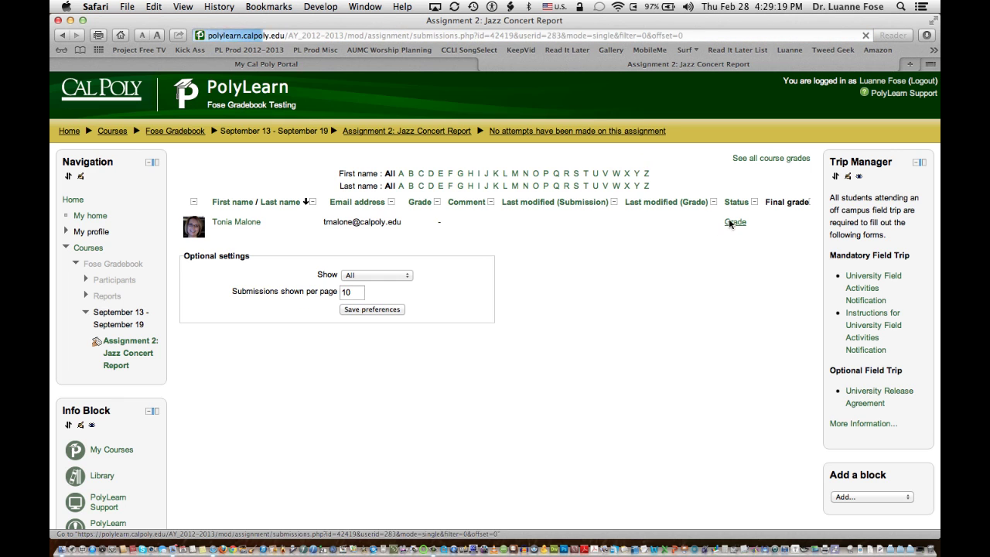
# Examine the marking guide's criteria, its comment and score fields, and the frequently used comments below them.
pyautogui.scroll(-3, 535, 244)
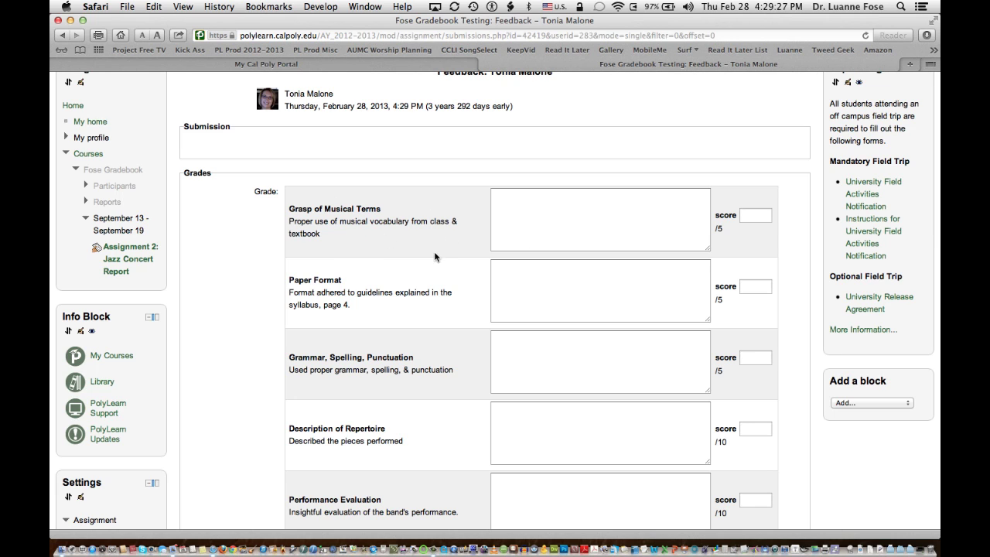
pyautogui.click(529, 201)
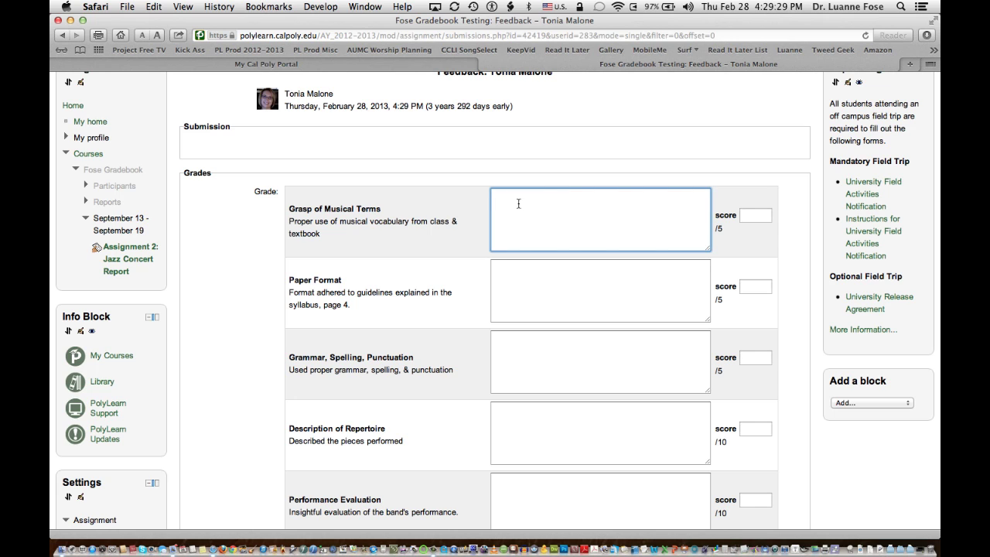
pyautogui.click(757, 216)
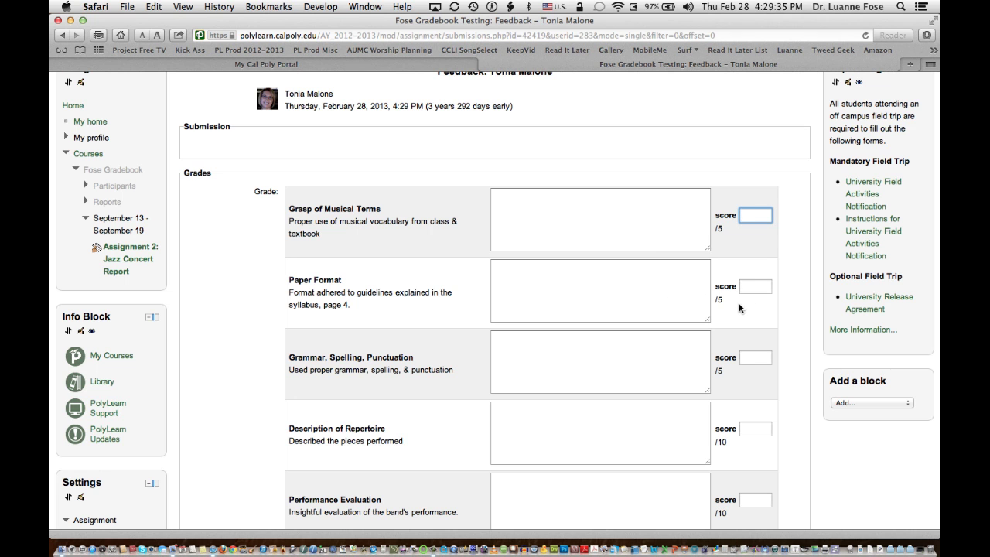
pyautogui.scroll(-5, 538, 272)
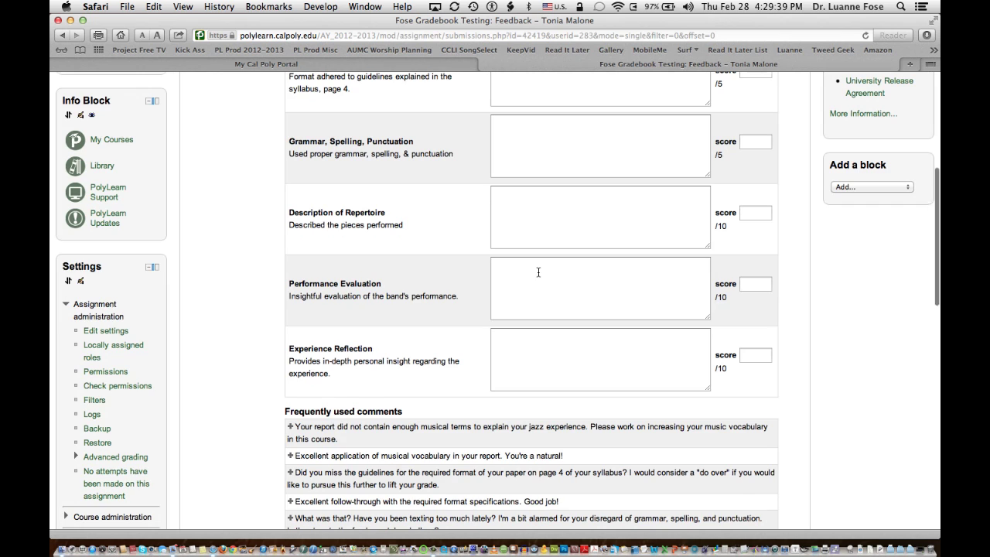
pyautogui.scroll(-4, 538, 272)
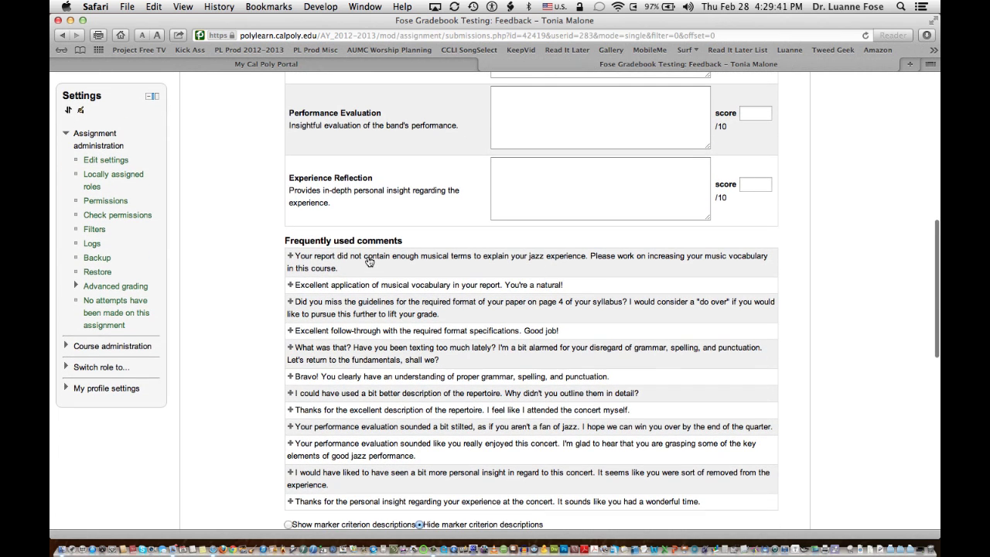
pyautogui.scroll(2, 511, 222)
pyautogui.scroll(8, 511, 222)
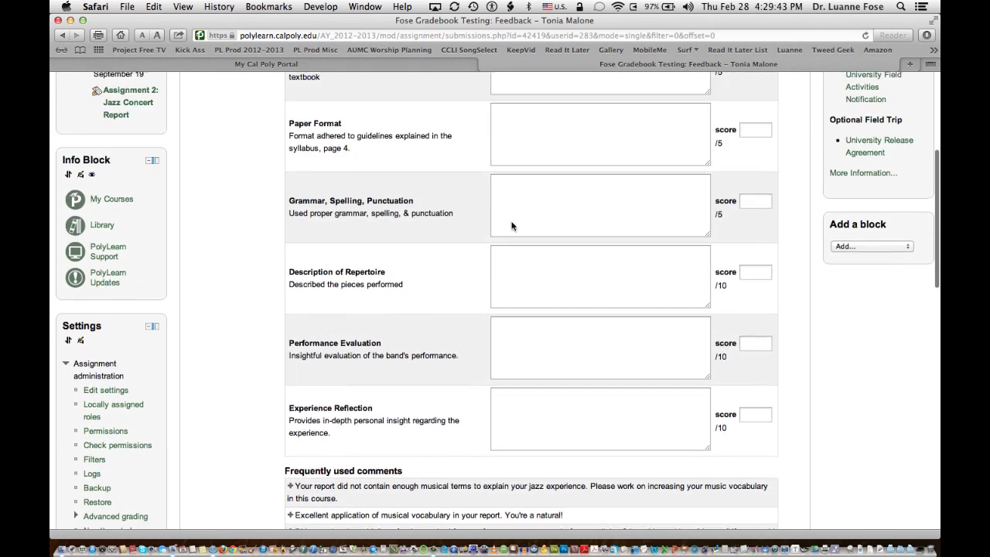
# Insert the frequently used comment "Excellent application of musical vocabulary in your report. You're a natural!" into the Grasp of Musical Terms criterion.
pyautogui.click(504, 239)
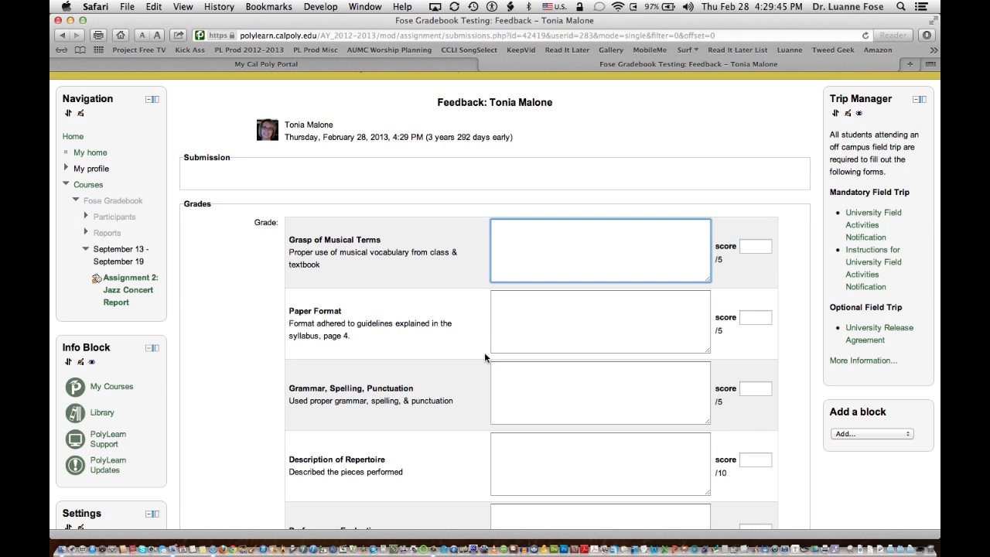
pyautogui.scroll(-6, 476, 423)
pyautogui.scroll(-2, 476, 424)
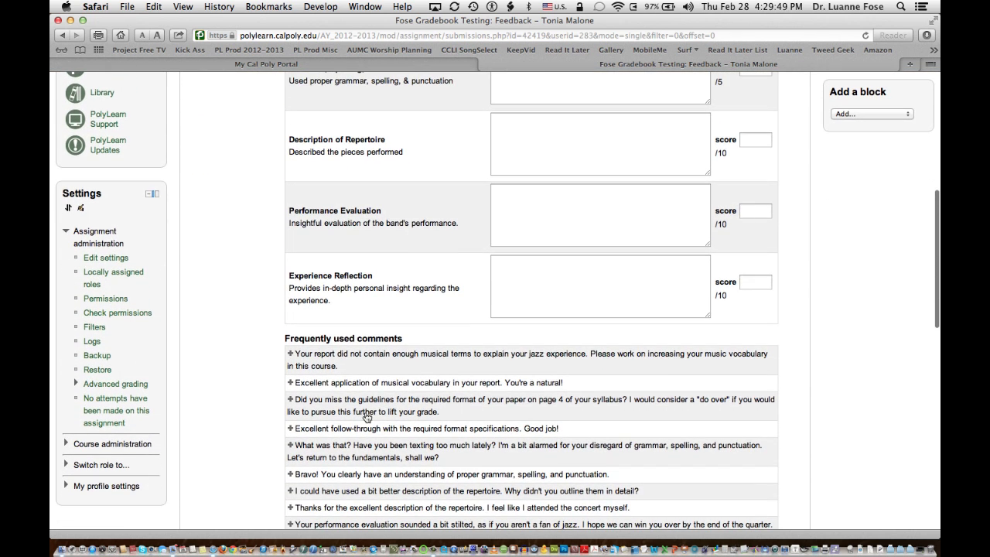
pyautogui.click(341, 383)
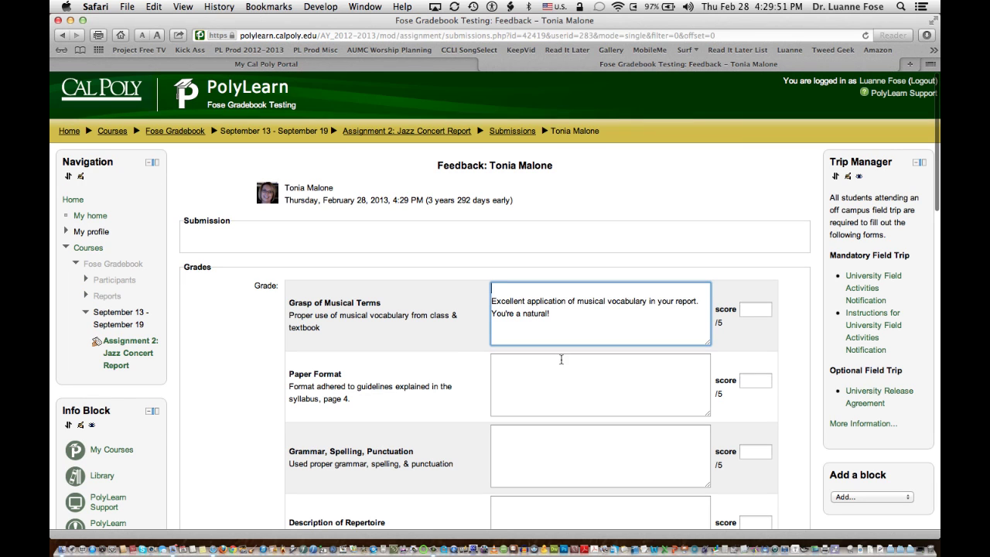
# Add the comment "Great job!" to Paper Format and score both Grasp of Musical Terms and Paper Format 5.
pyautogui.click(523, 367)
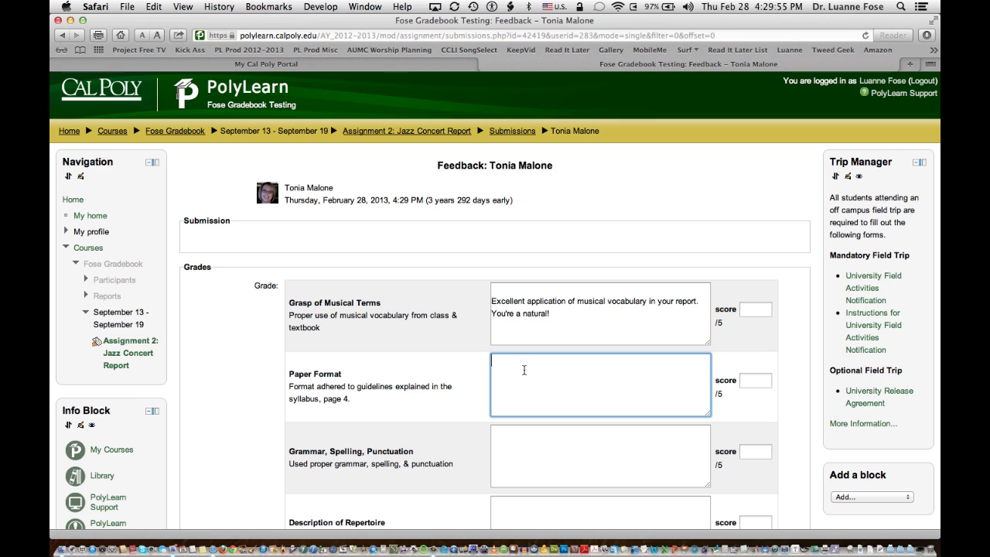
pyautogui.write('Great job!')
pyautogui.click(756, 308)
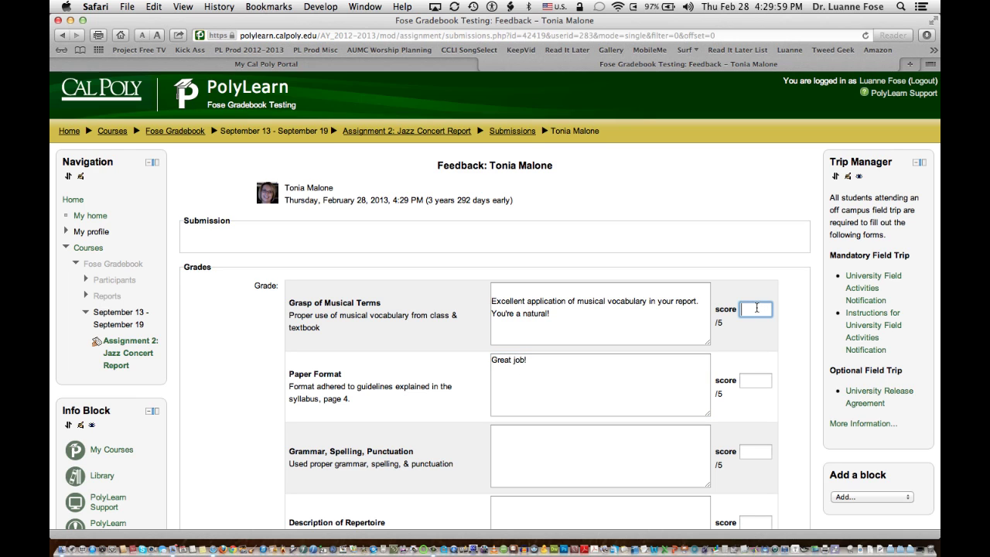
pyautogui.write('5')
pyautogui.click(760, 384)
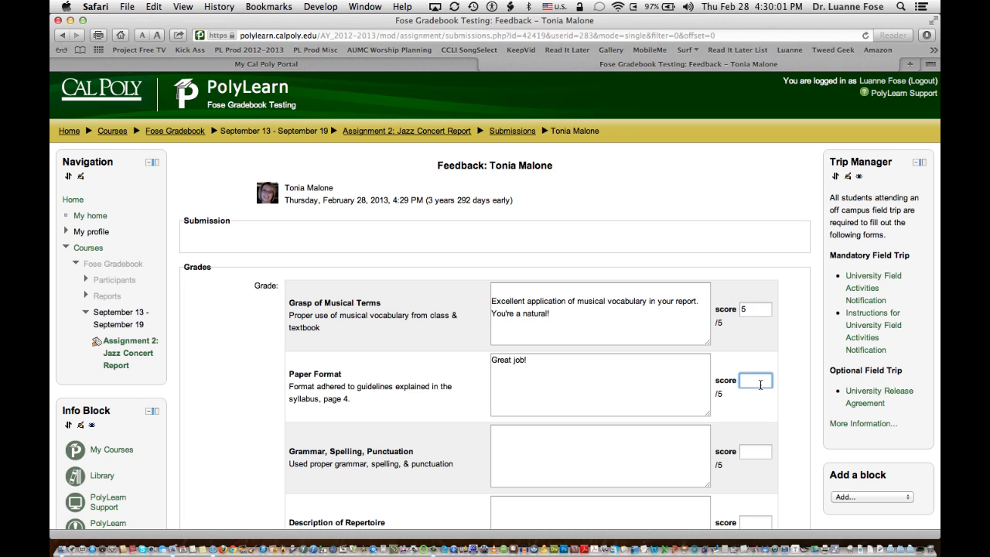
pyautogui.write('5')
# Review the criterion description options, overall feedback editor, response files area and notification setting below the marking guide.
pyautogui.scroll(-5, 635, 378)
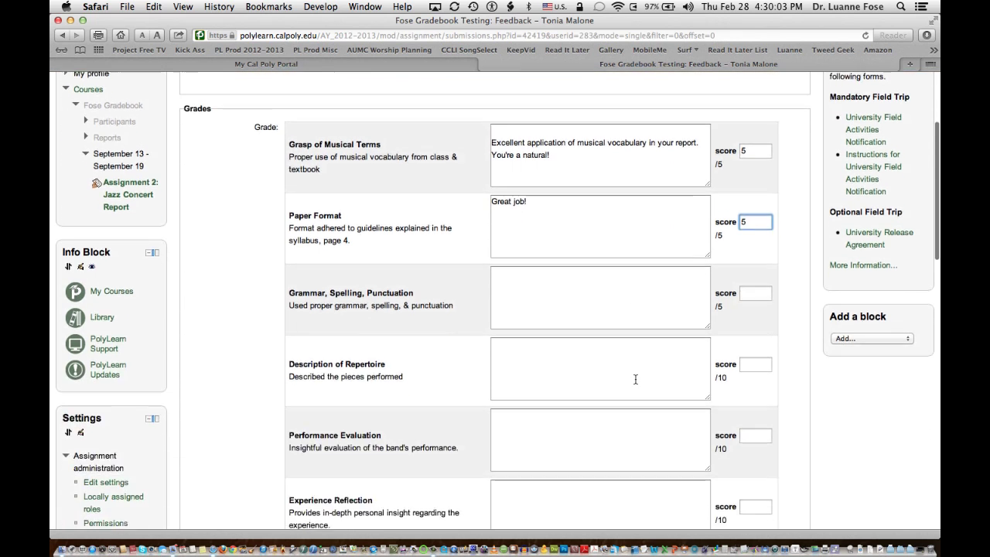
pyautogui.scroll(-7, 634, 379)
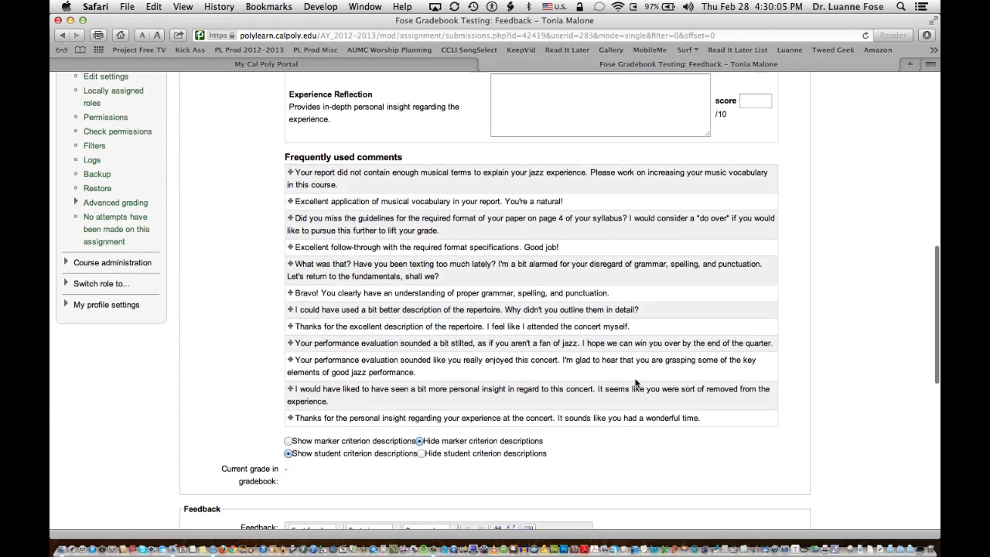
pyautogui.scroll(-2, 635, 383)
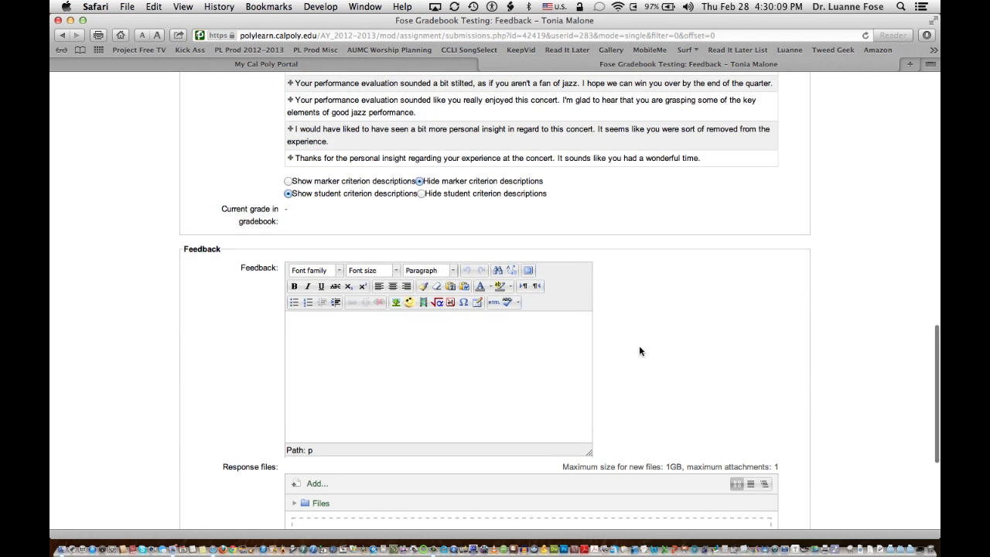
pyautogui.scroll(-3, 638, 345)
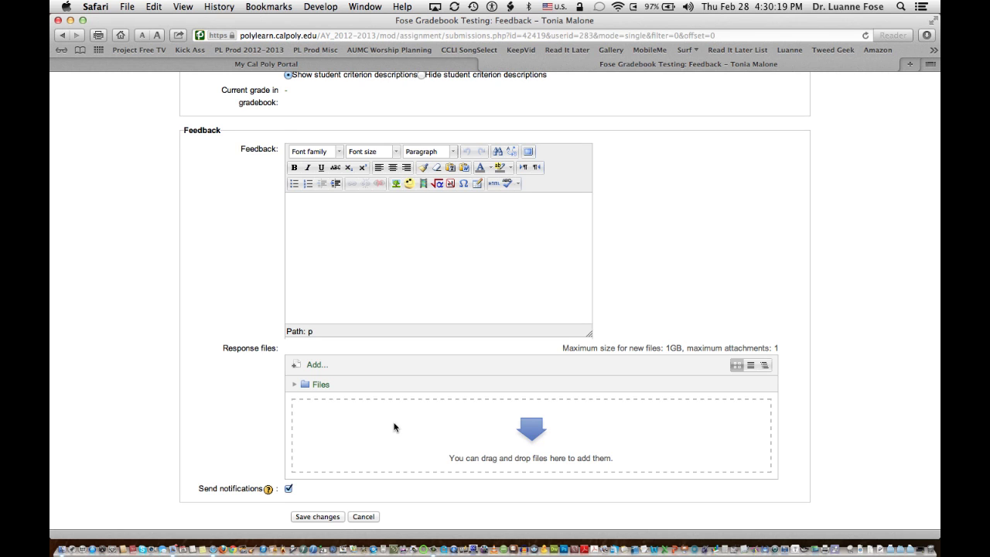
pyautogui.scroll(-2, 393, 427)
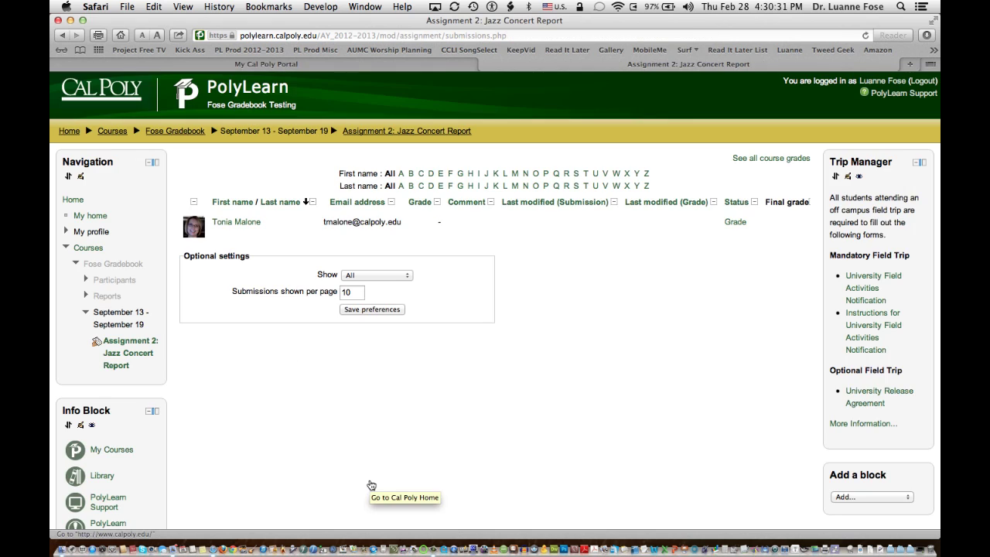
# Return to the gradebook course page and add an offline activity assignment to the October 11 - October 17 section.
pyautogui.click(174, 130)
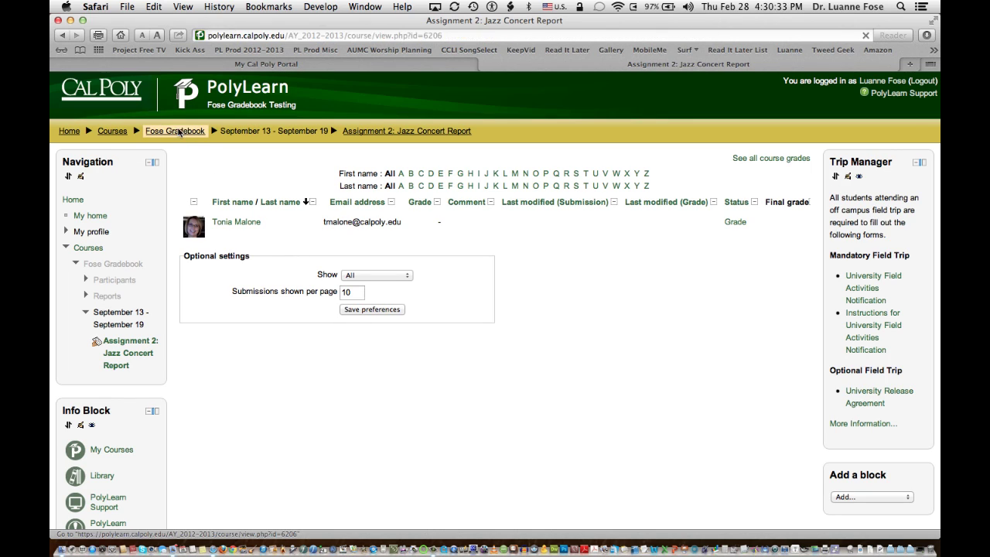
pyautogui.scroll(-10, 546, 313)
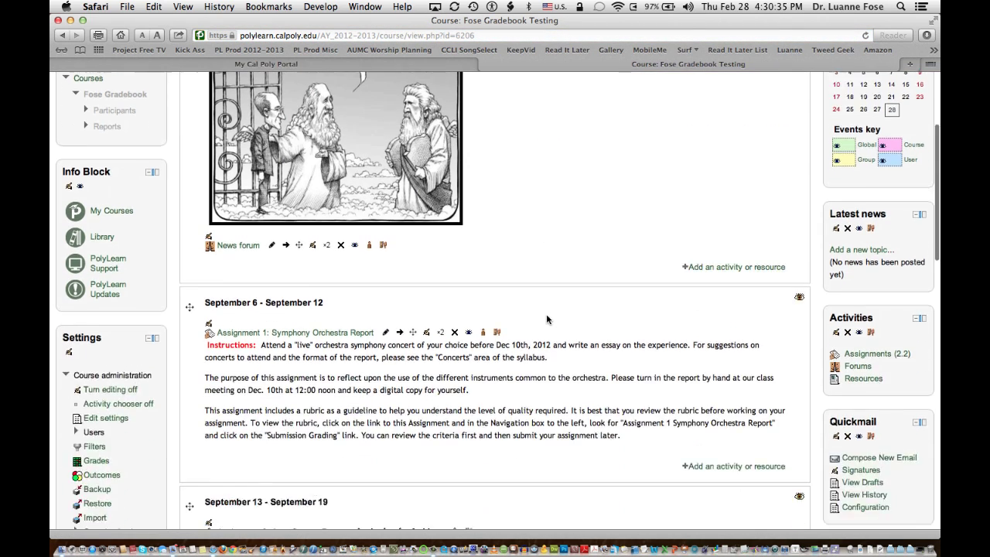
pyautogui.scroll(-5, 546, 319)
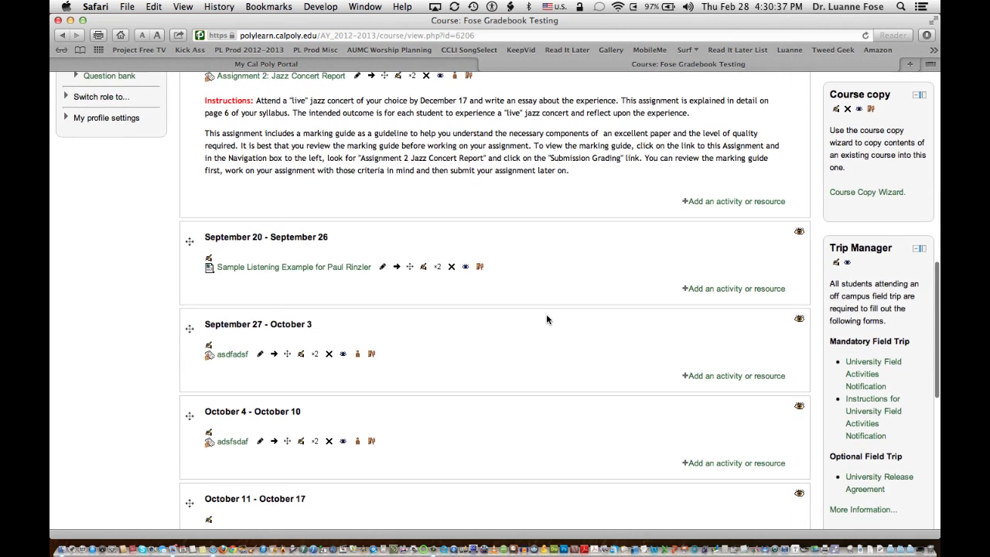
pyautogui.scroll(-5, 546, 319)
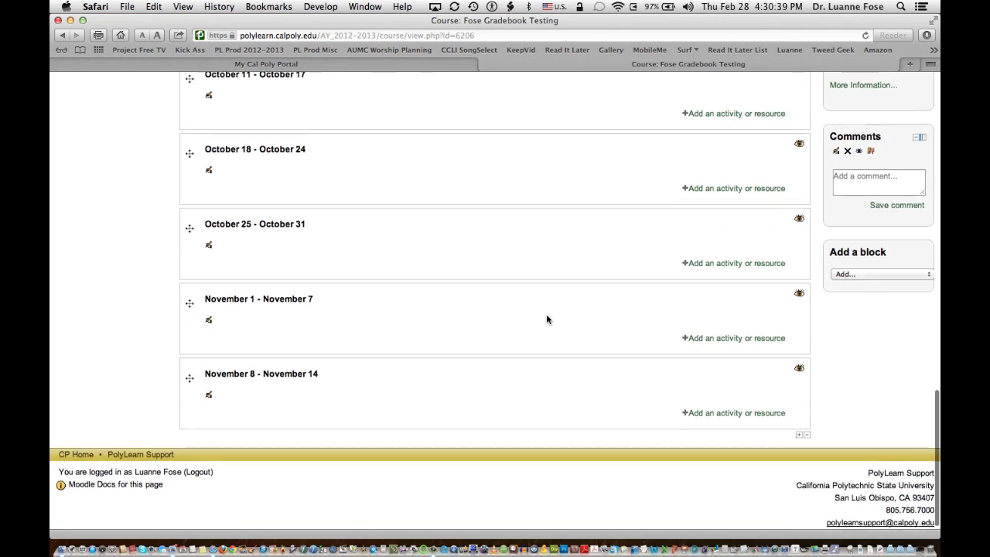
pyautogui.scroll(-1, 546, 319)
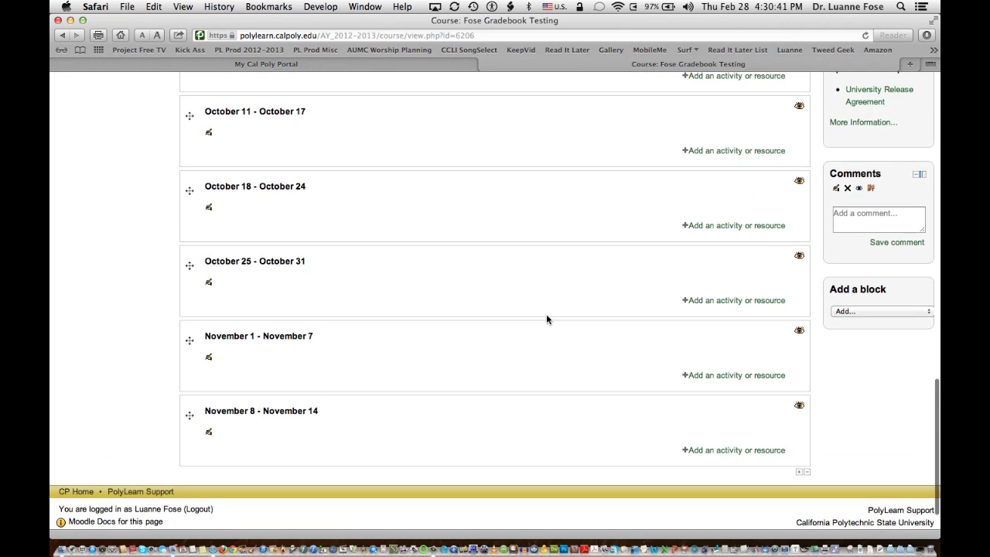
pyautogui.click(702, 151)
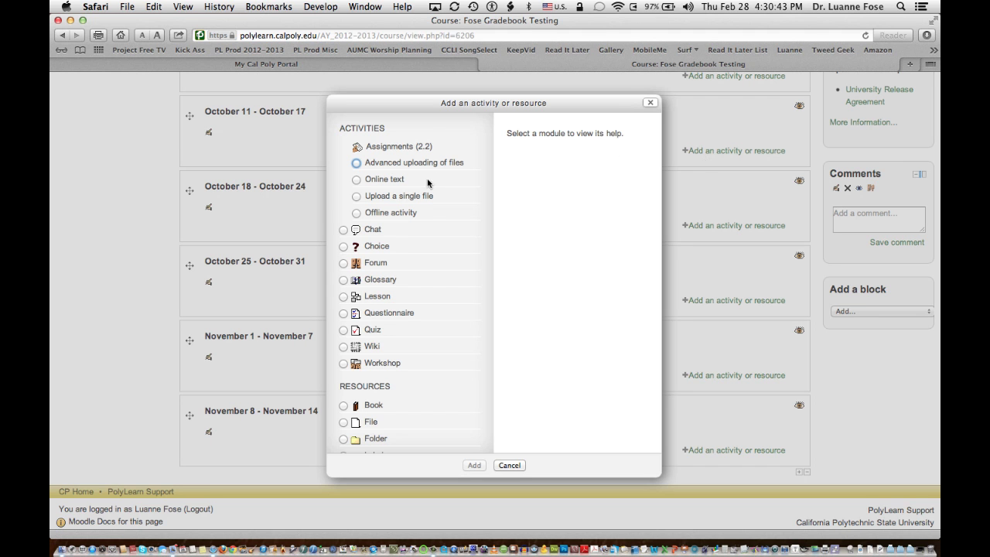
pyautogui.click(357, 212)
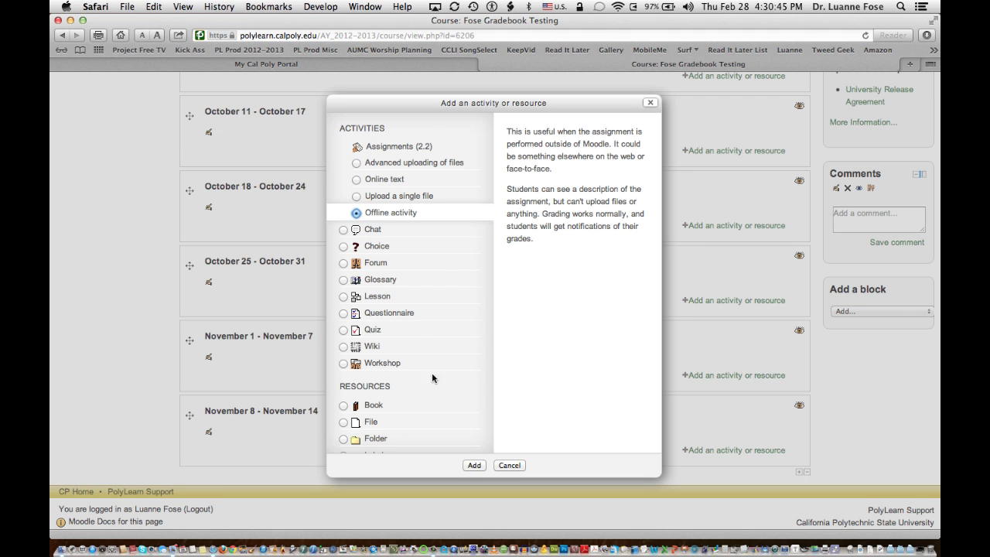
pyautogui.click(473, 465)
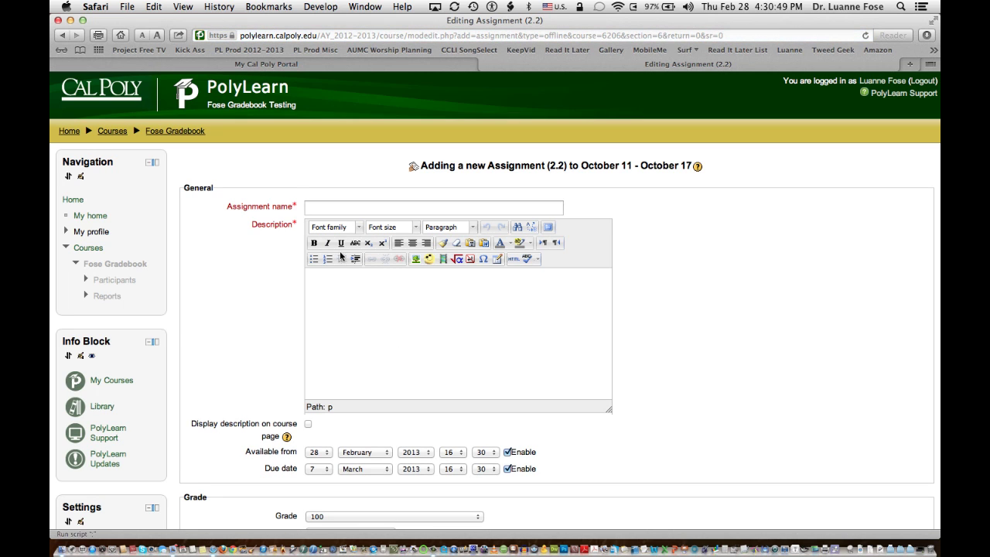
# Name the new assignment "Concert Report #3" and enter "Instructions:" as its description.
pyautogui.click(339, 208)
pyautogui.write('Concert Report #3')
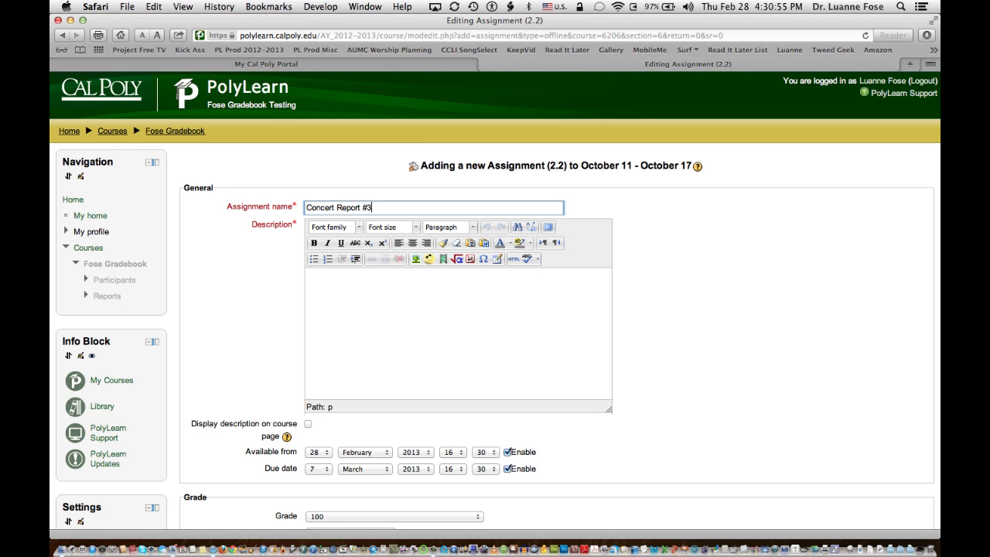
pyautogui.click(324, 285)
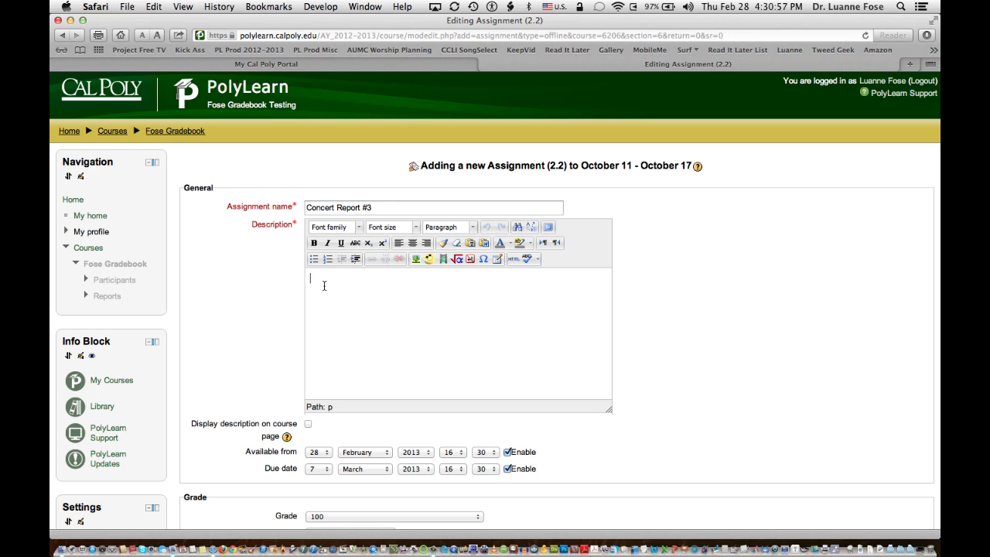
pyautogui.write('Instructions:')
# Keep the assignment's grade at 100, set its grading method to Marking guide, and save and display it.
pyautogui.scroll(-5, 246, 303)
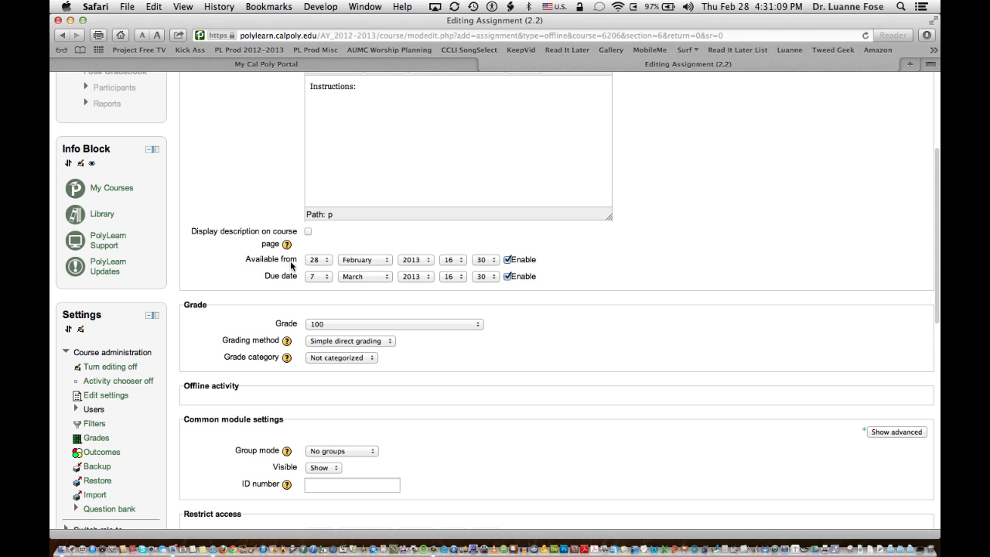
pyautogui.click(381, 325)
pyautogui.click(381, 323)
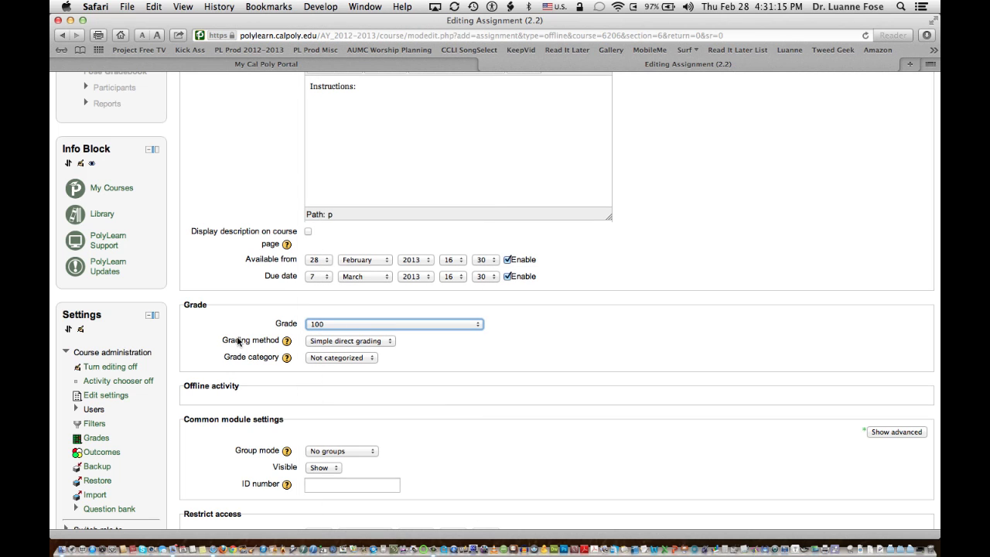
pyautogui.click(364, 340)
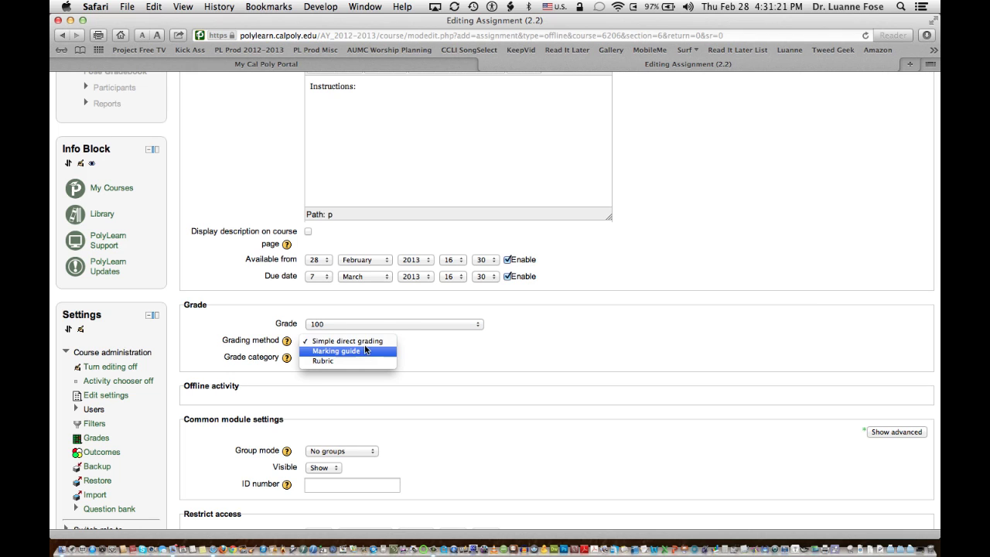
pyautogui.click(379, 350)
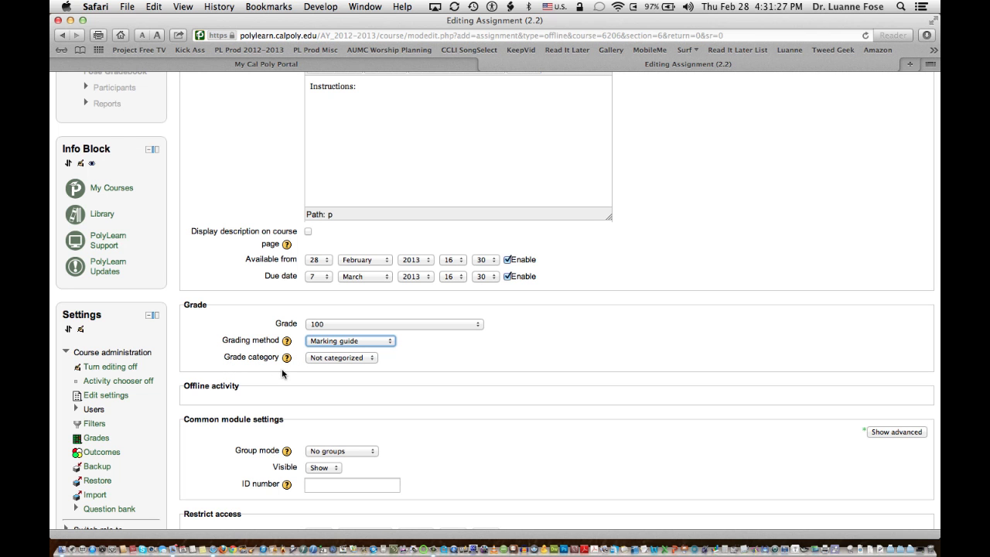
pyautogui.scroll(-5, 282, 371)
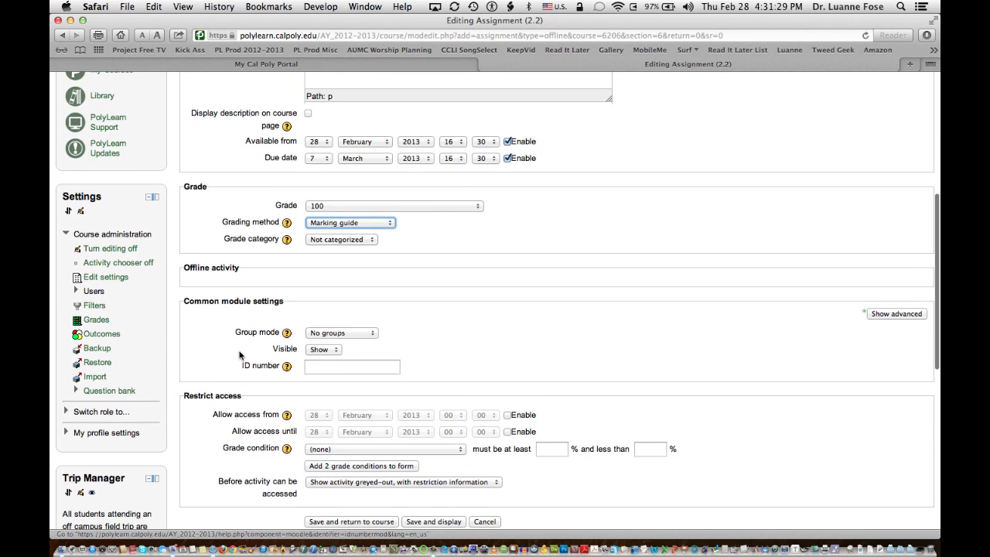
pyautogui.scroll(-7, 230, 352)
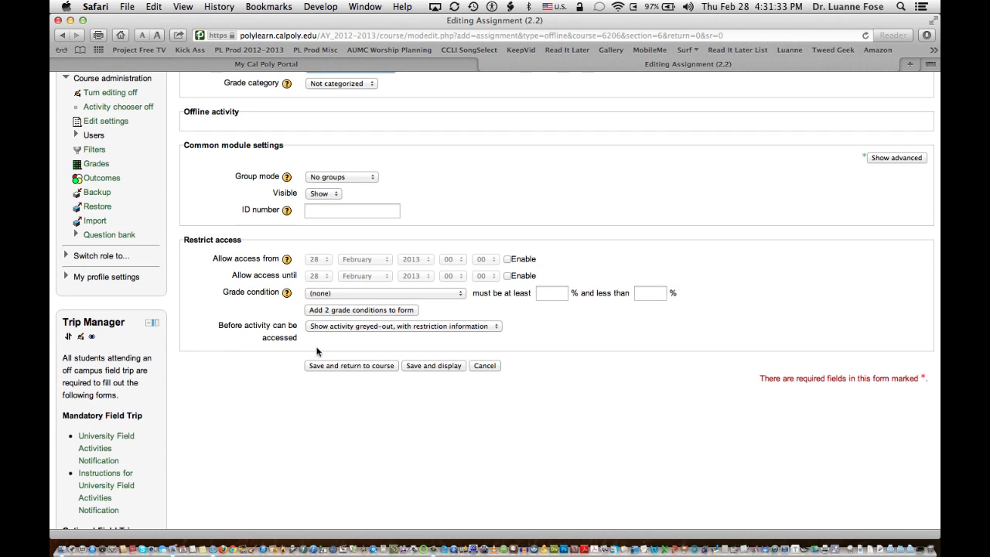
pyautogui.click(438, 366)
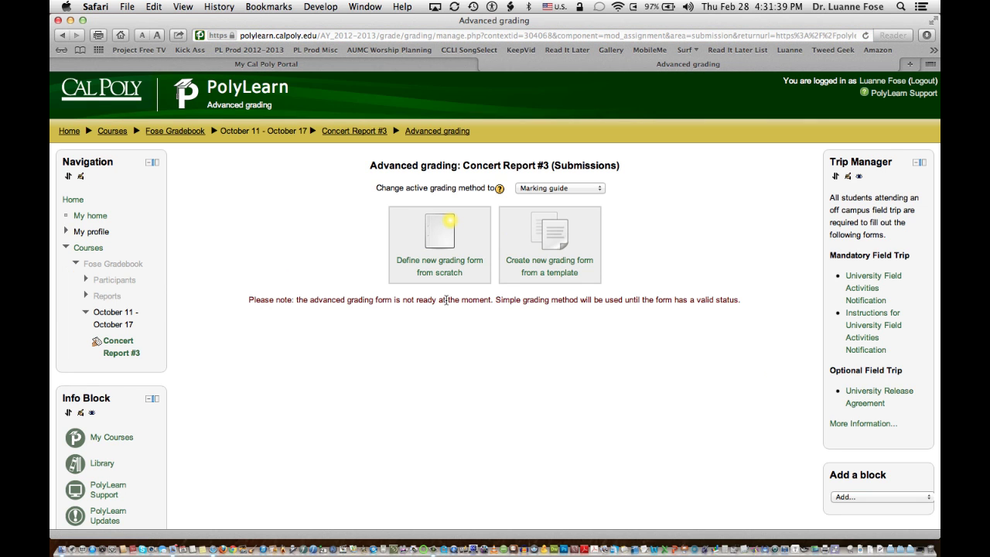
# Define a new grading form from scratch and name it "Concert Report #3 Marking Guide".
pyautogui.click(443, 229)
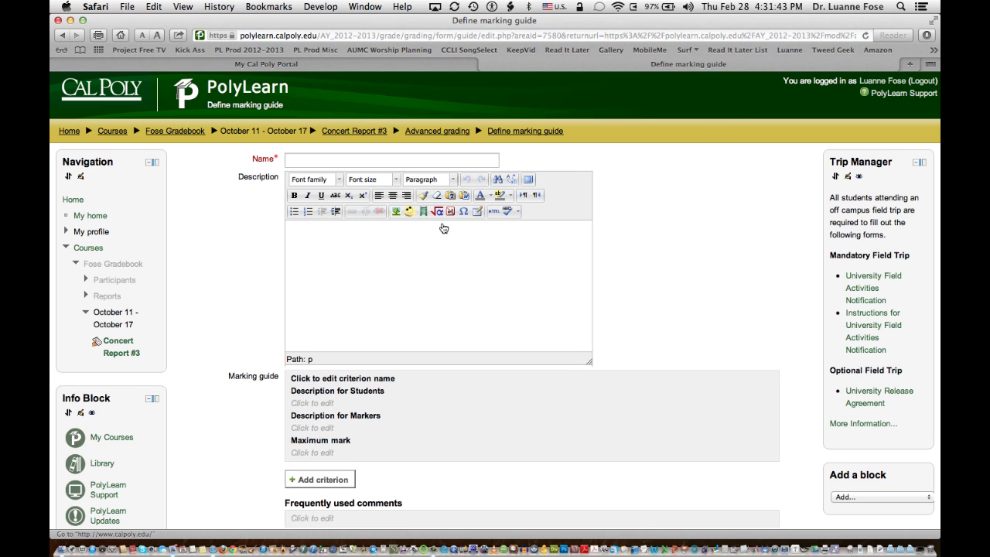
pyautogui.click(319, 163)
pyautogui.write('C')
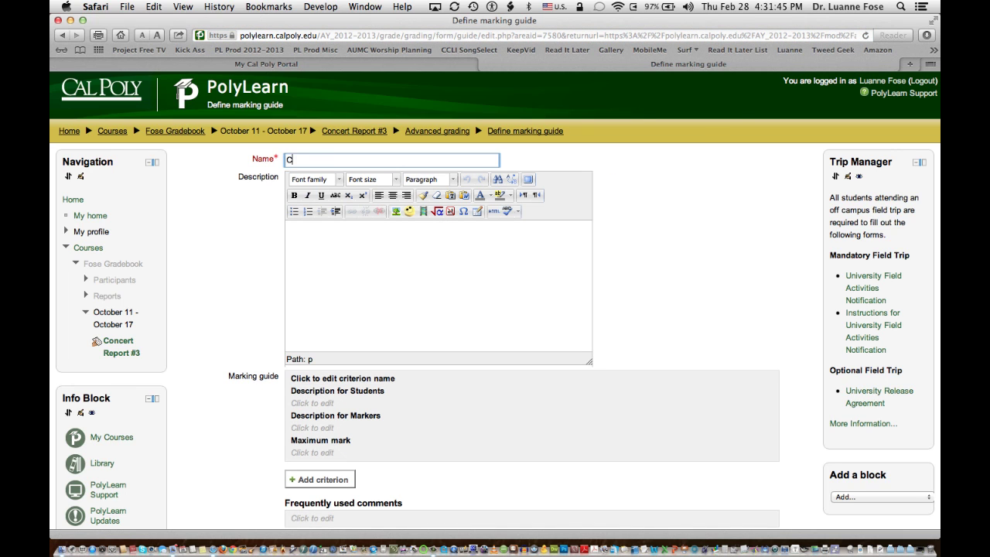
pyautogui.write('oncert Report #3 Marking Guide')
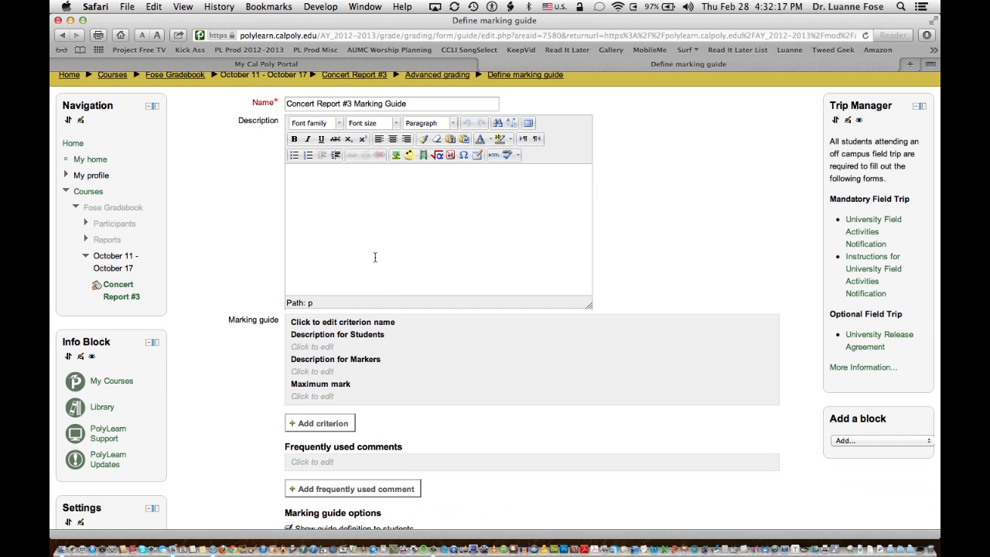
# Name the first criterion "Spelling, Grammar, and Punctuation" and set its maximum mark to 5, leaving both descriptions empty.
pyautogui.click(382, 288)
pyautogui.scroll(-3, 382, 288)
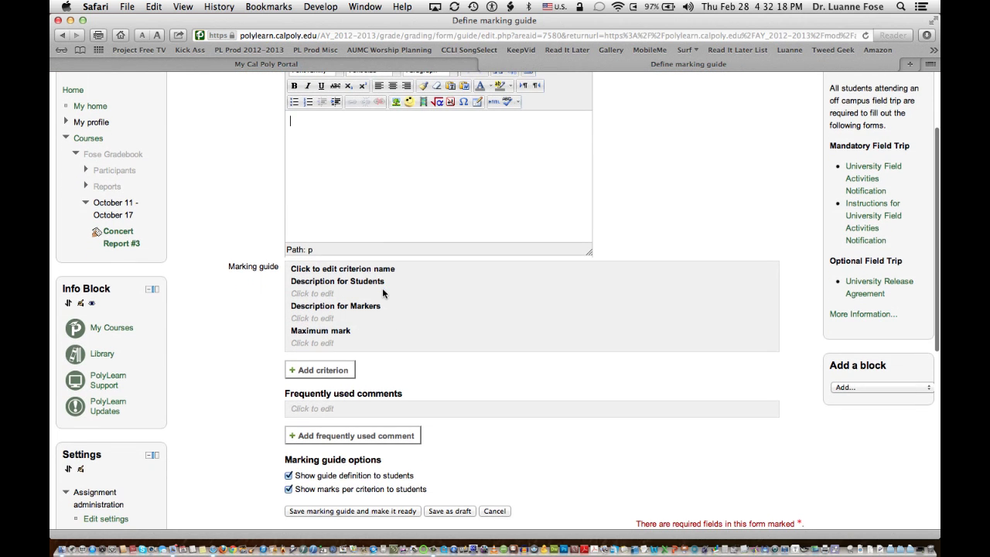
pyautogui.click(309, 268)
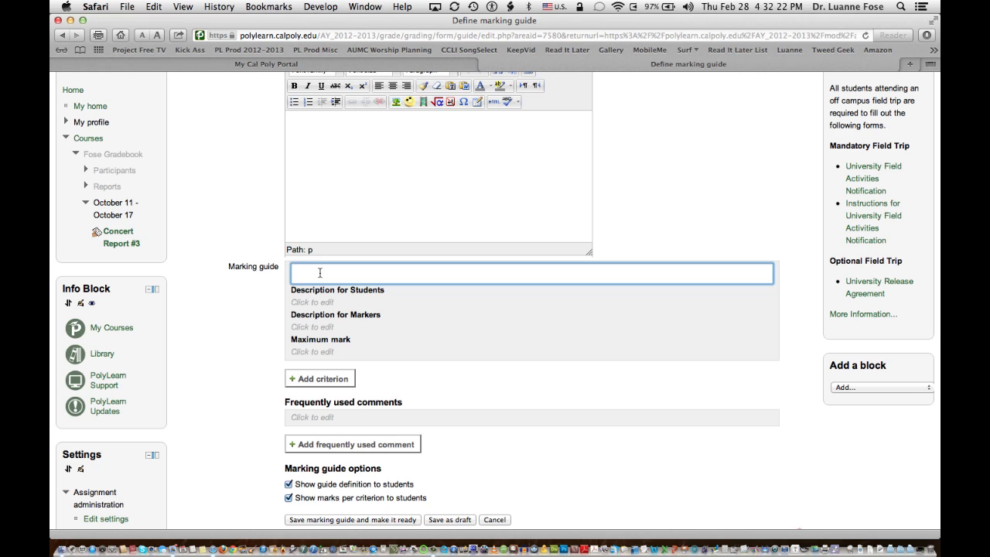
pyautogui.write('Spelling, Grammar, and Punctuation')
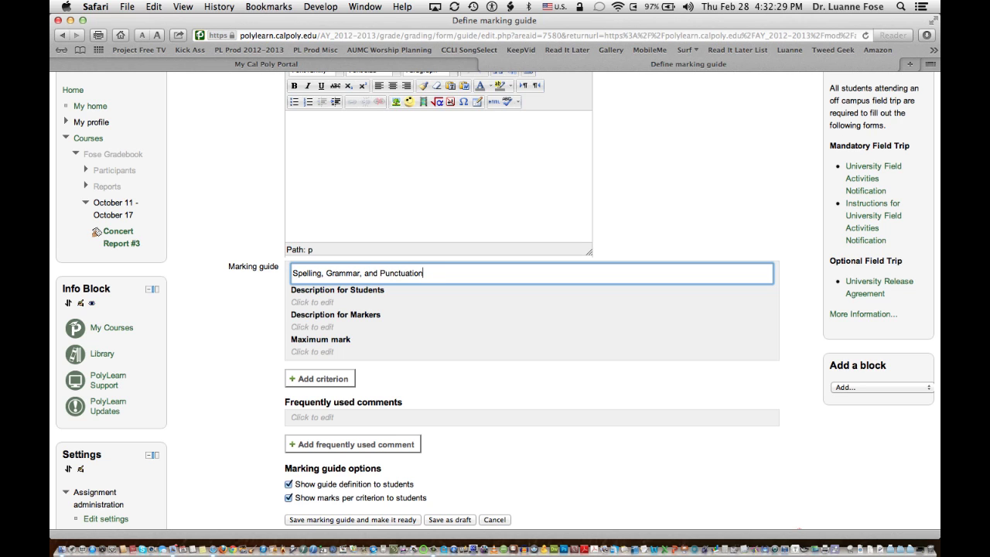
pyautogui.click(313, 302)
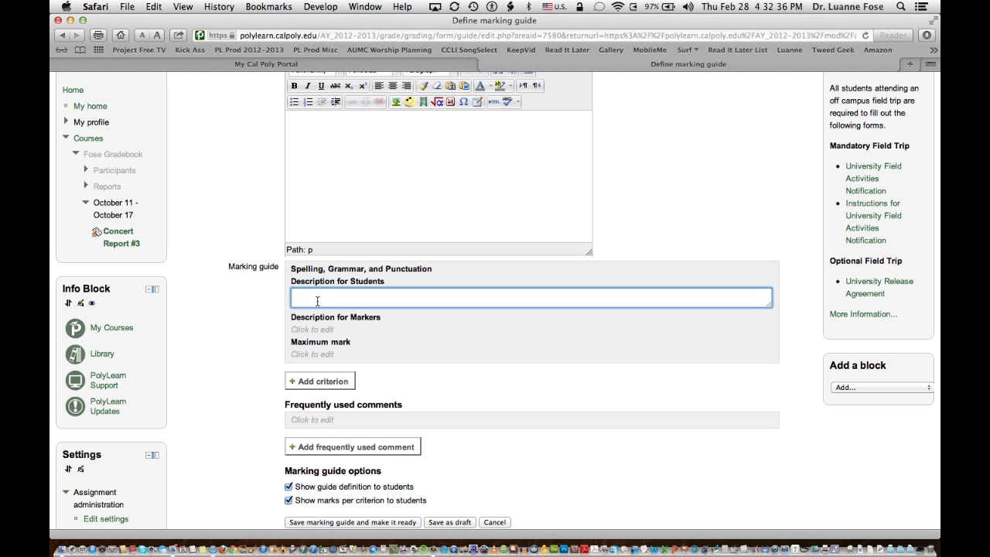
pyautogui.click(307, 327)
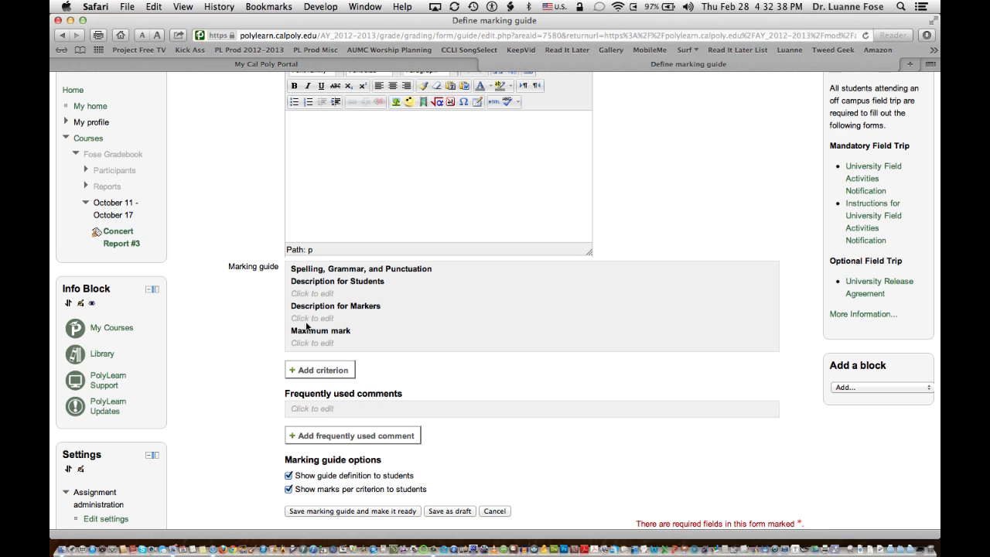
pyautogui.click(298, 317)
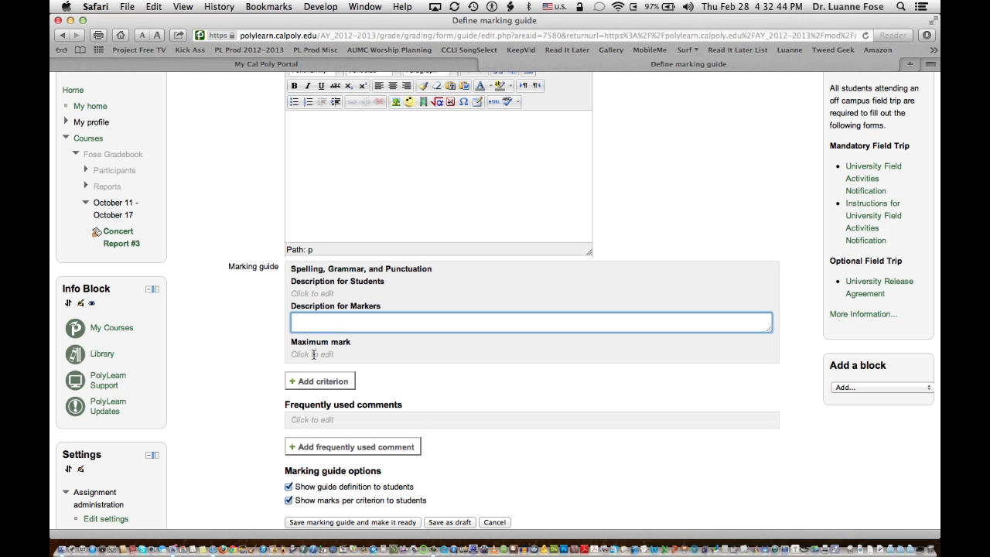
pyautogui.click(314, 355)
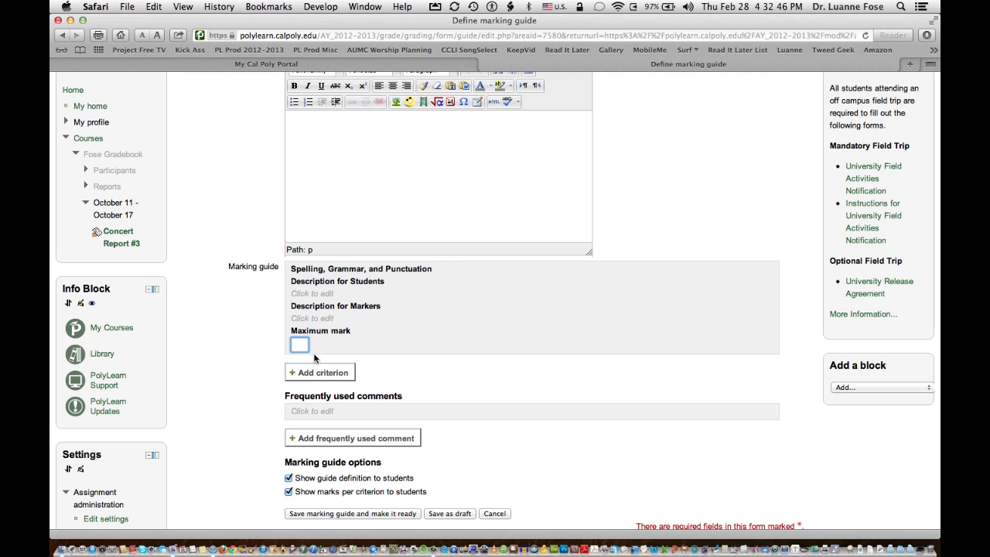
pyautogui.write('5')
# Add a "Paper Format" criterion with the student description "Follows the paper format explained in the syllabus." and a maximum mark of 10.
pyautogui.click(325, 373)
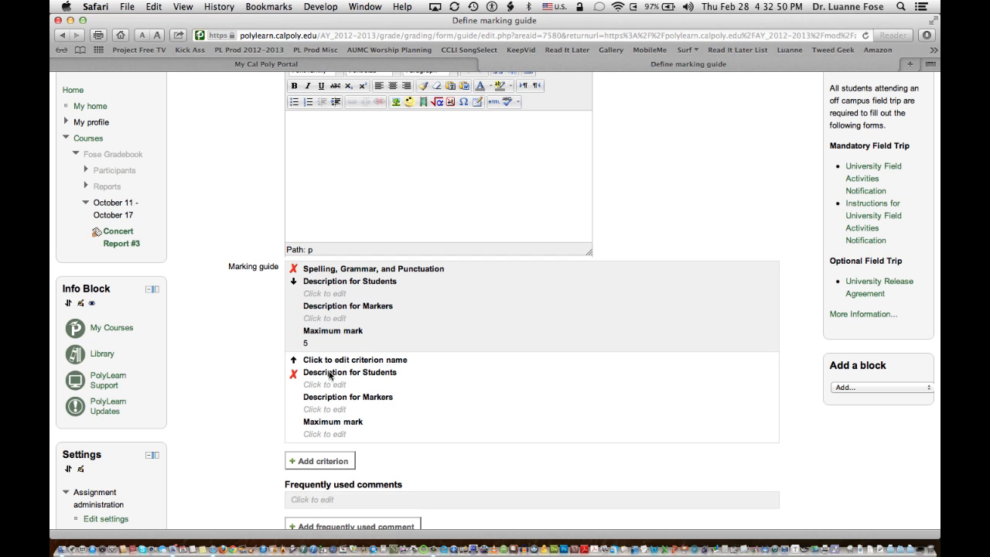
pyautogui.click(349, 359)
pyautogui.write('Paper Format')
pyautogui.press('Tab')
pyautogui.write('Follows t')
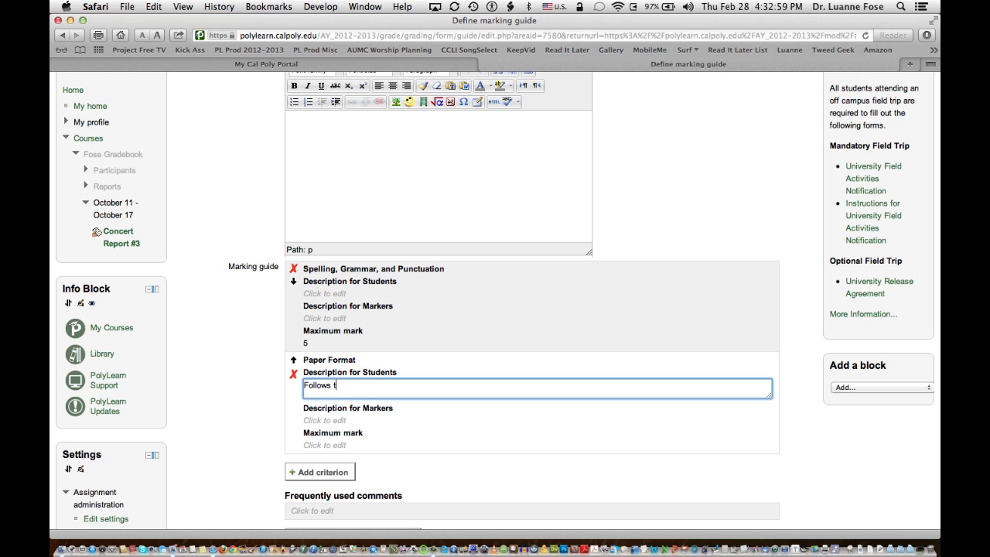
pyautogui.write('he paper format explained in the syllabus.')
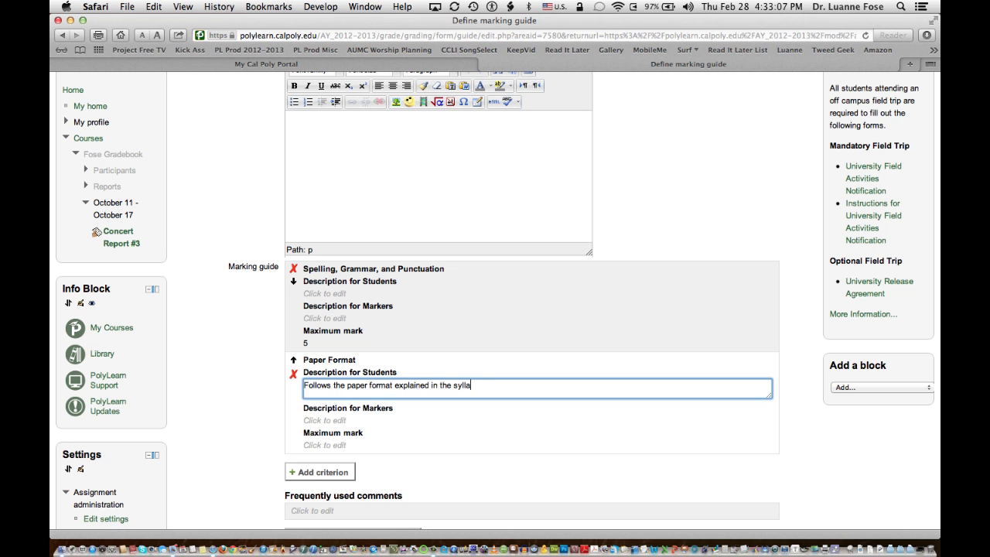
pyautogui.click(324, 444)
pyautogui.write('10')
pyautogui.click(420, 450)
# Enter "Great job!" as the first frequently used comment of the marking guide.
pyautogui.scroll(-4, 421, 450)
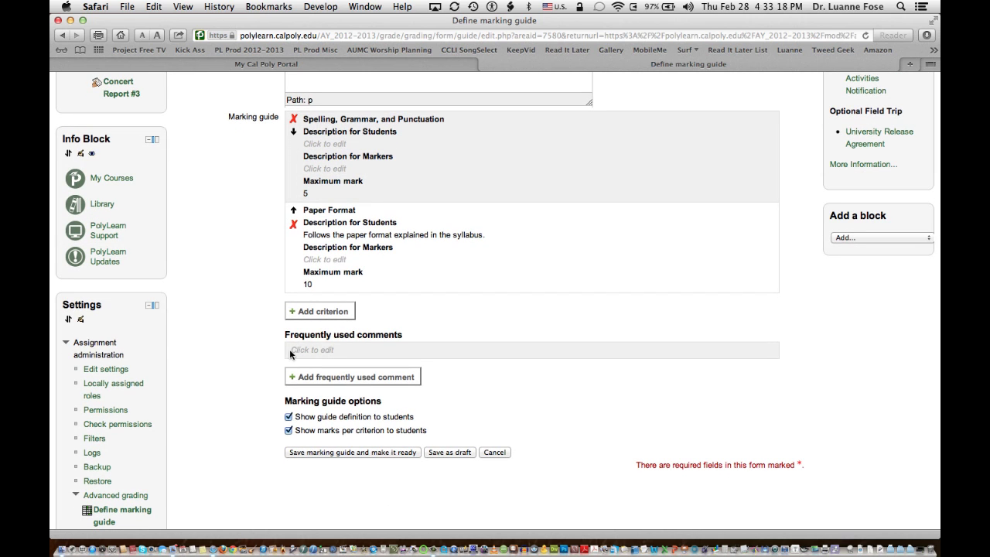
pyautogui.click(292, 350)
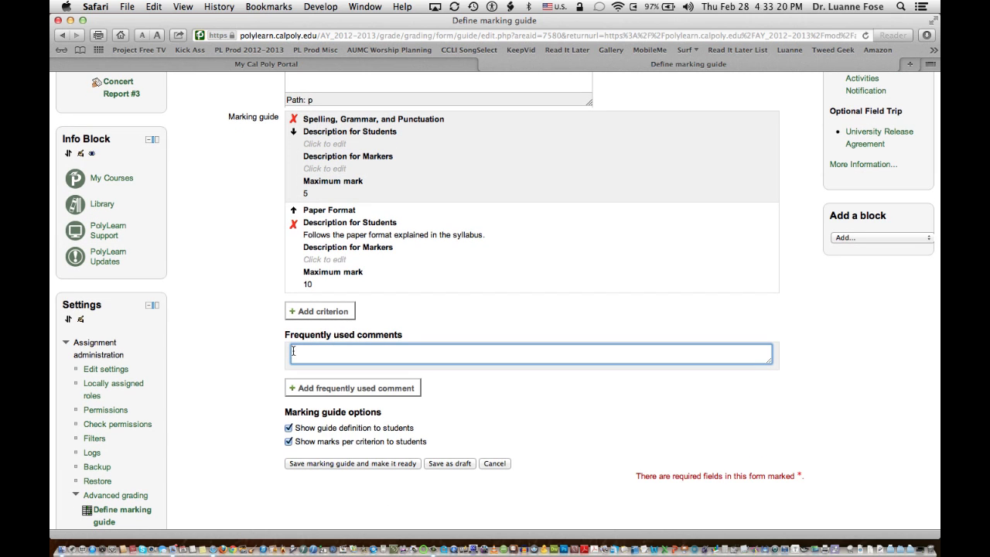
pyautogui.write('Great job!')
# Add a second frequently used comment, "Please visit me on my office hours M-W 10 AM!", and save the marking guide as ready for use.
pyautogui.click(320, 390)
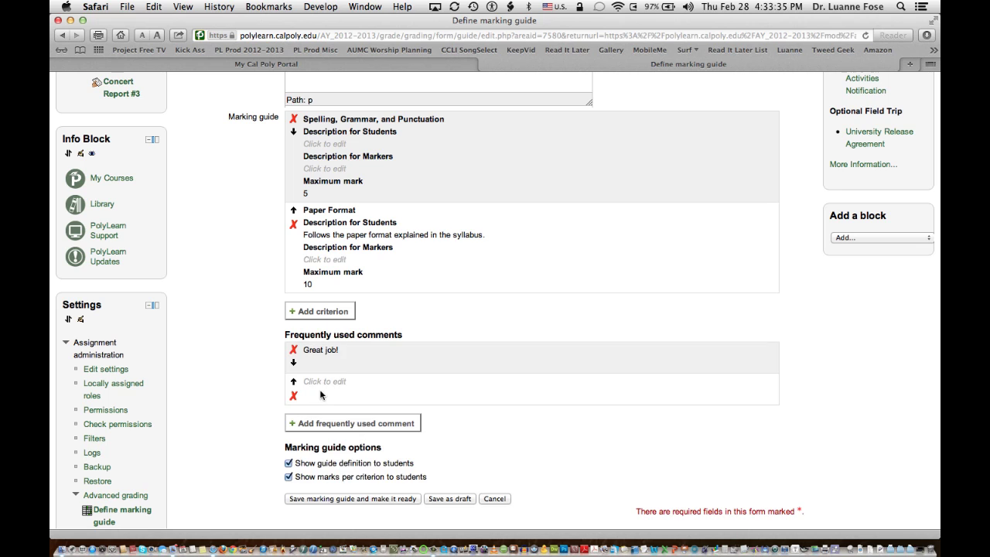
pyautogui.click(311, 382)
pyautogui.write('Please vis')
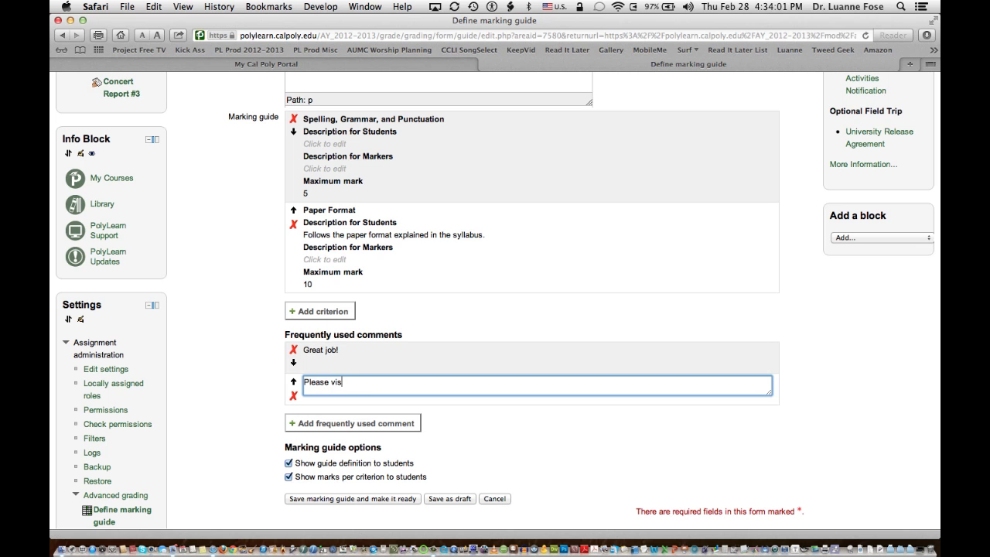
pyautogui.write('it me on my office hours M-W 10')
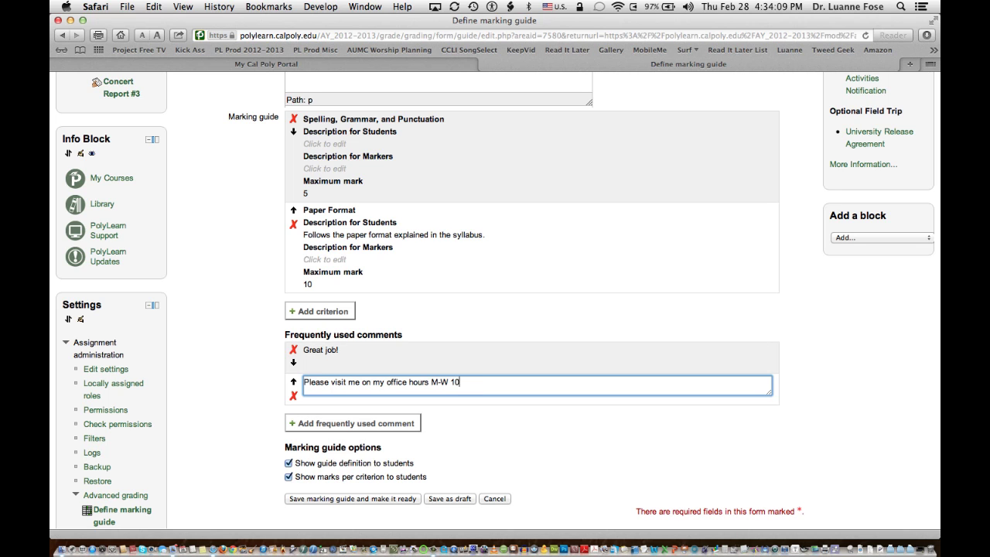
pyautogui.write(' AM!')
pyautogui.click(365, 501)
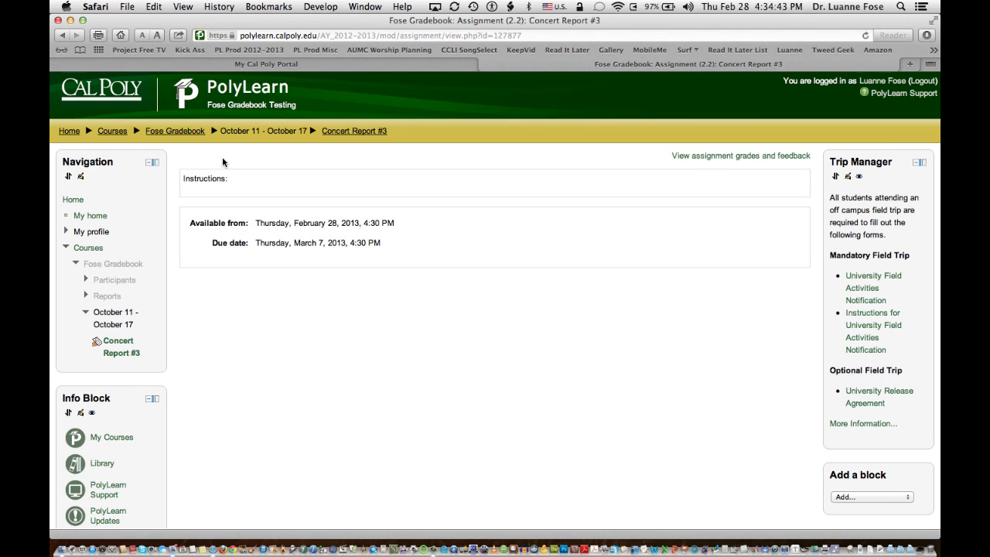
# Return to the Fose Gradebook course and open the listed student's grading form in the submissions of Assignment 2: Jazz Concert Report.
pyautogui.click(178, 131)
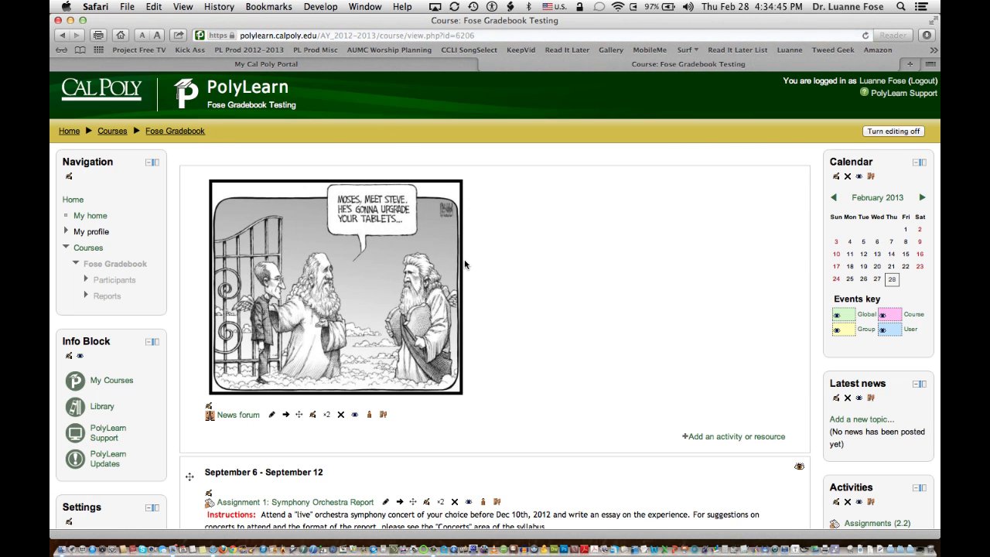
pyautogui.scroll(-5, 522, 302)
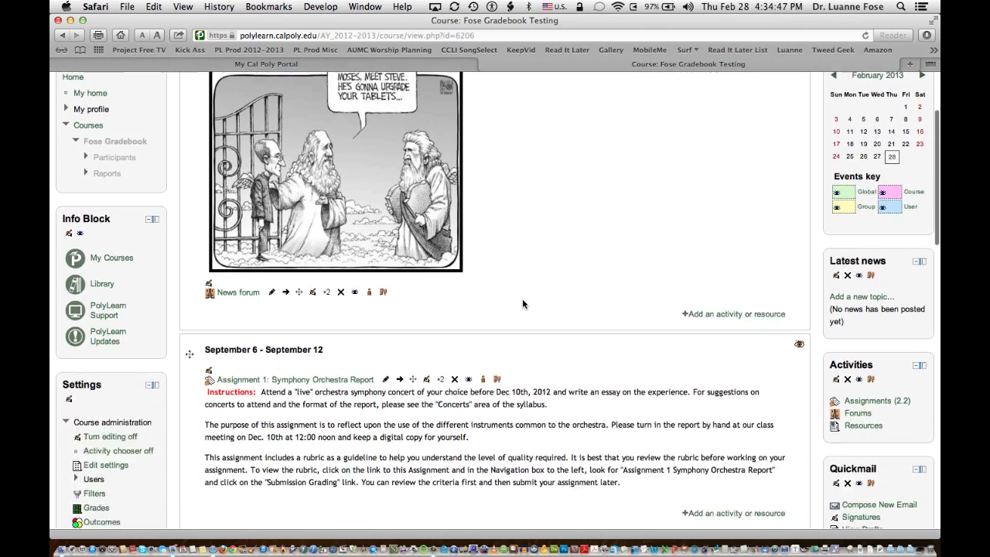
pyautogui.scroll(-2, 523, 304)
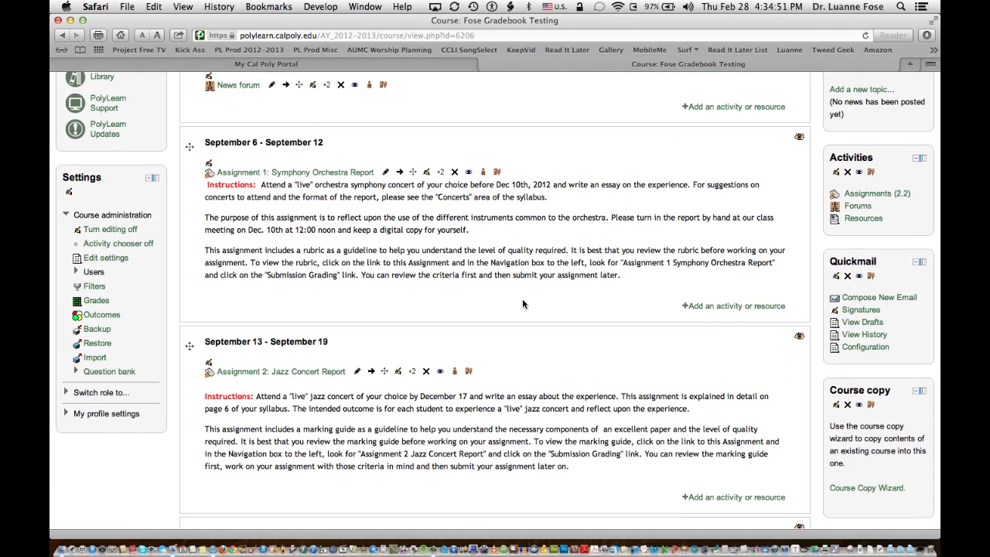
pyautogui.click(297, 372)
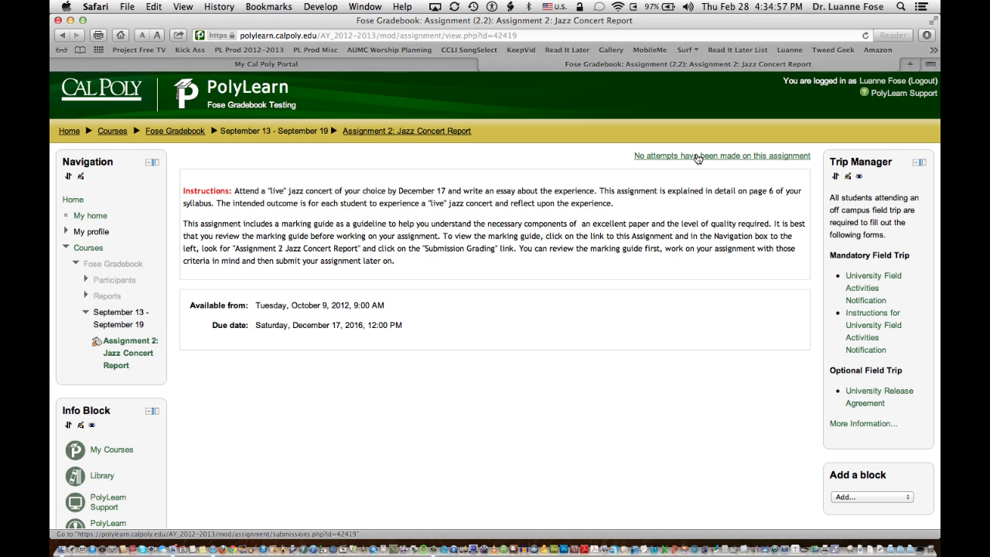
pyautogui.click(698, 157)
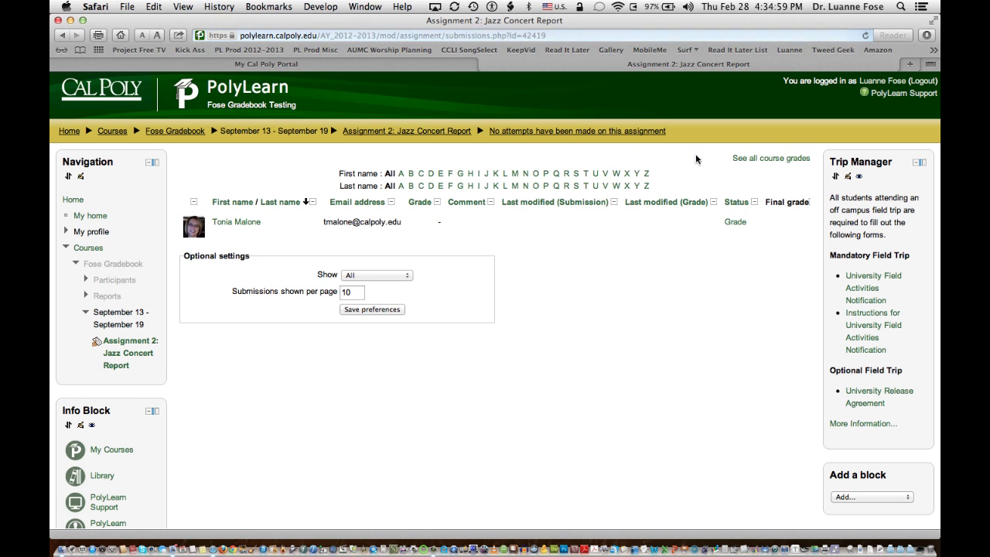
pyautogui.click(735, 223)
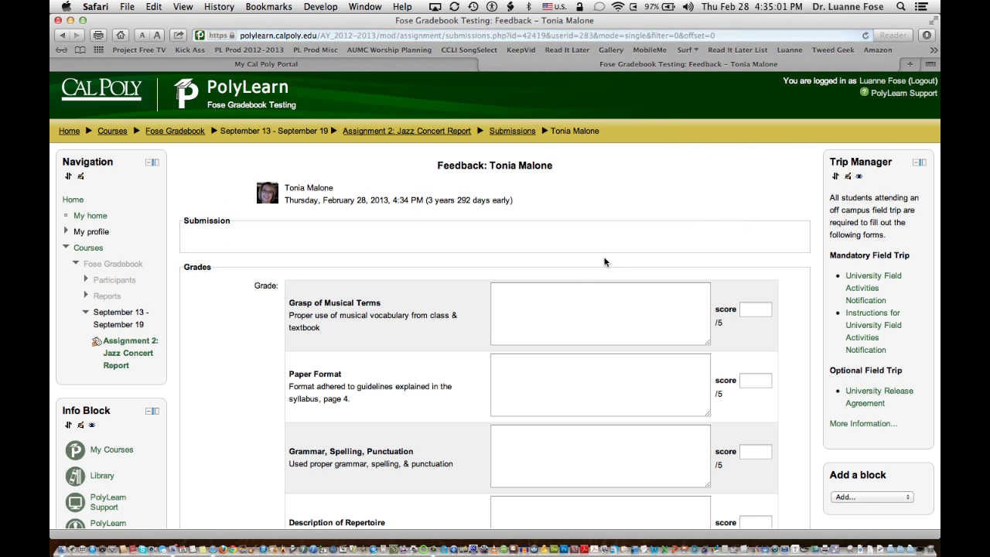
# Examine the marking guide's criteria, comment boxes, score fields and frequently used comments on the student's feedback page.
pyautogui.scroll(-2, 572, 272)
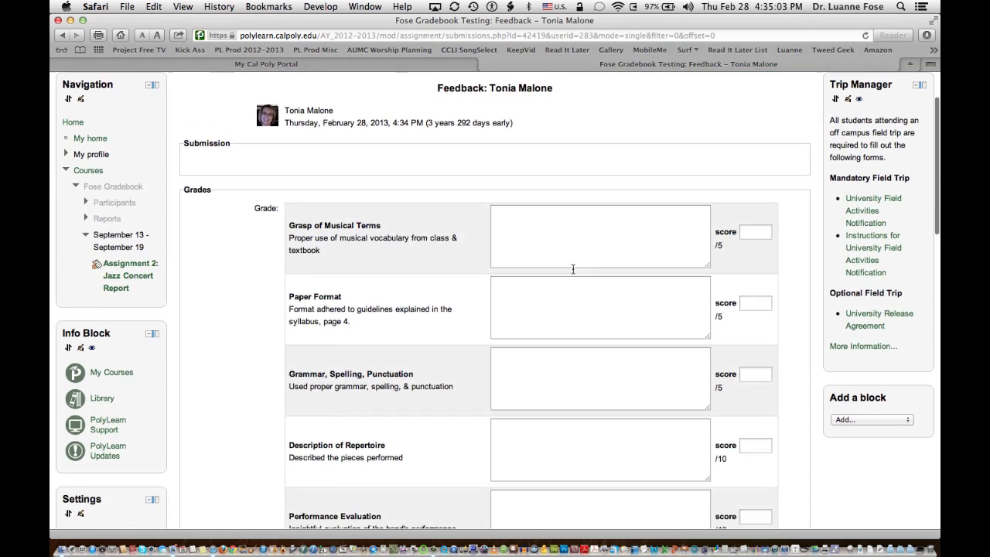
pyautogui.scroll(-5, 573, 269)
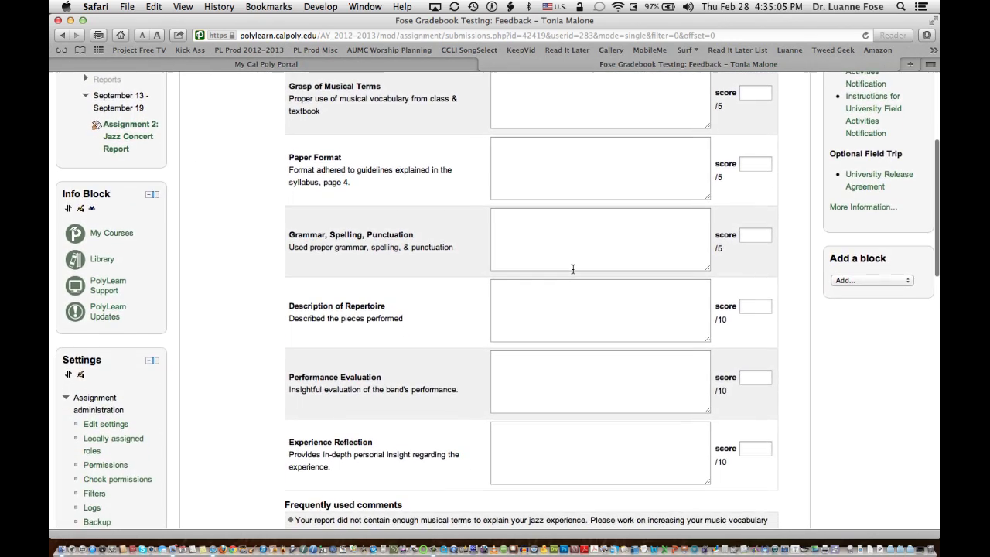
pyautogui.scroll(-4, 573, 268)
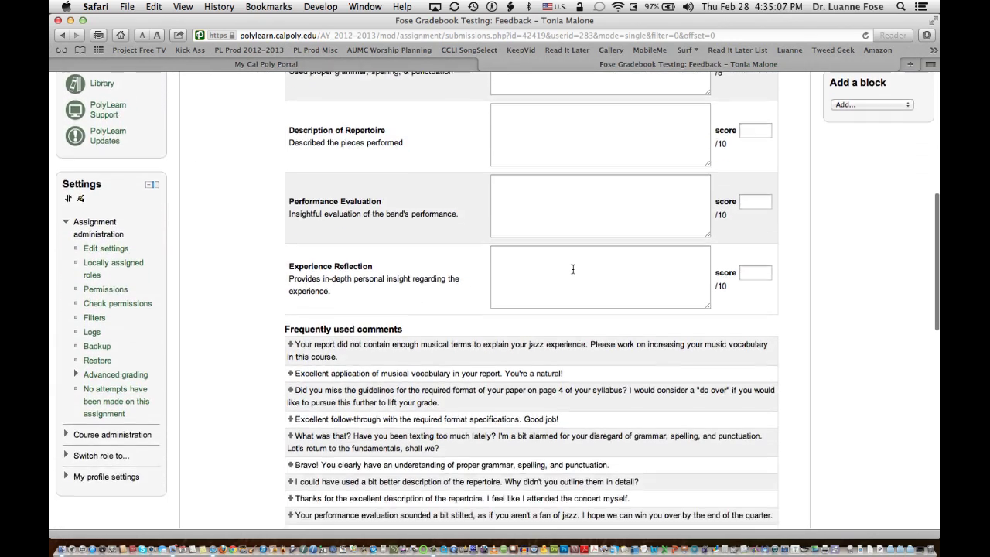
pyautogui.scroll(8, 573, 268)
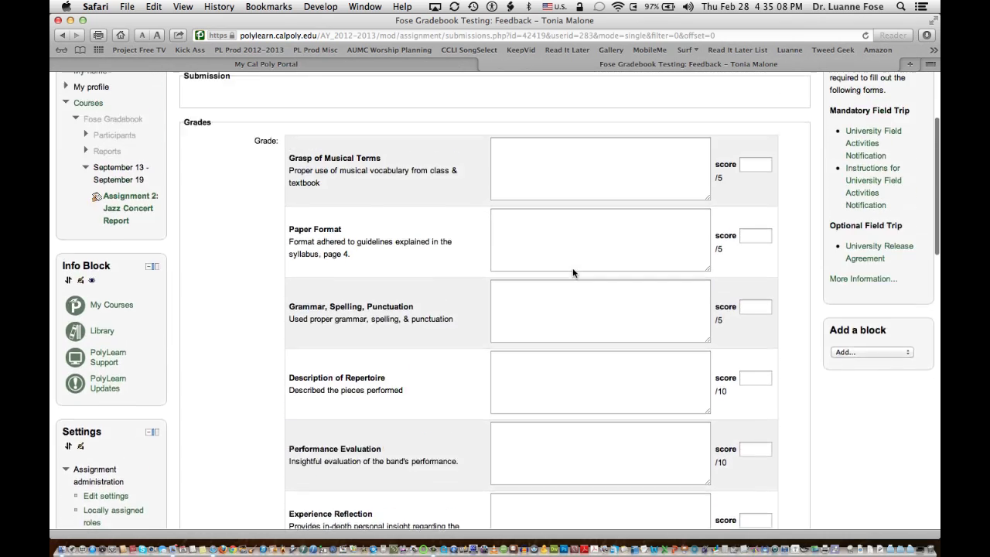
pyautogui.scroll(-6, 573, 268)
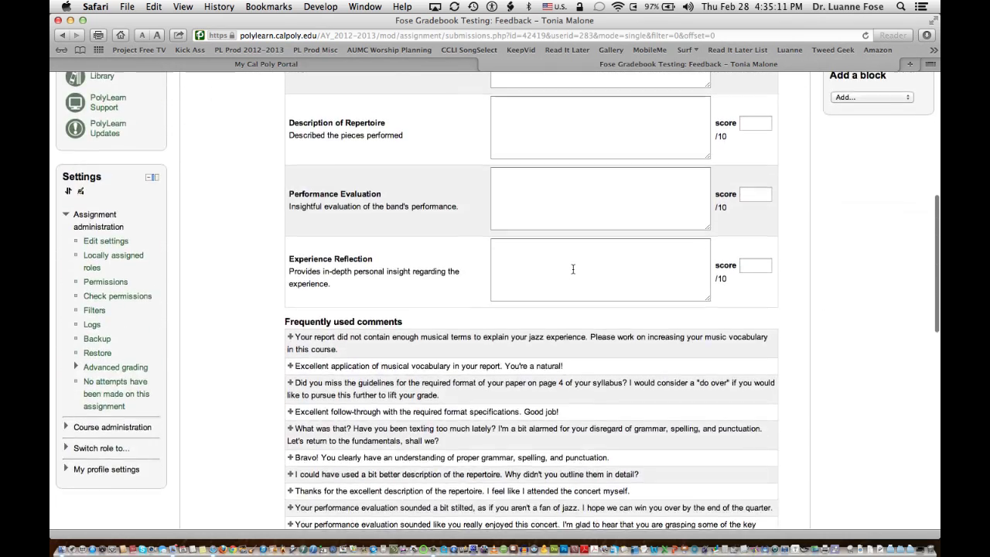
pyautogui.scroll(4, 573, 268)
pyautogui.scroll(2, 573, 268)
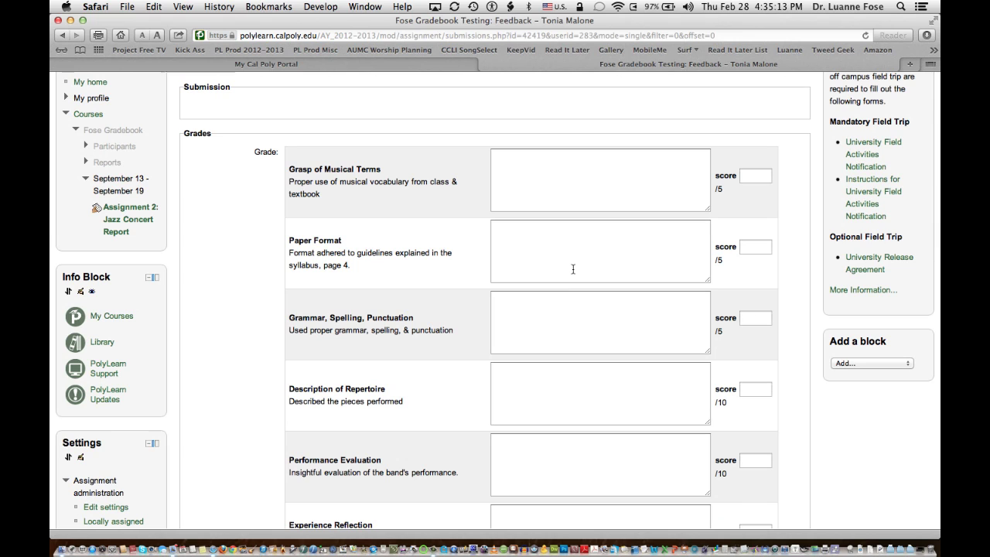